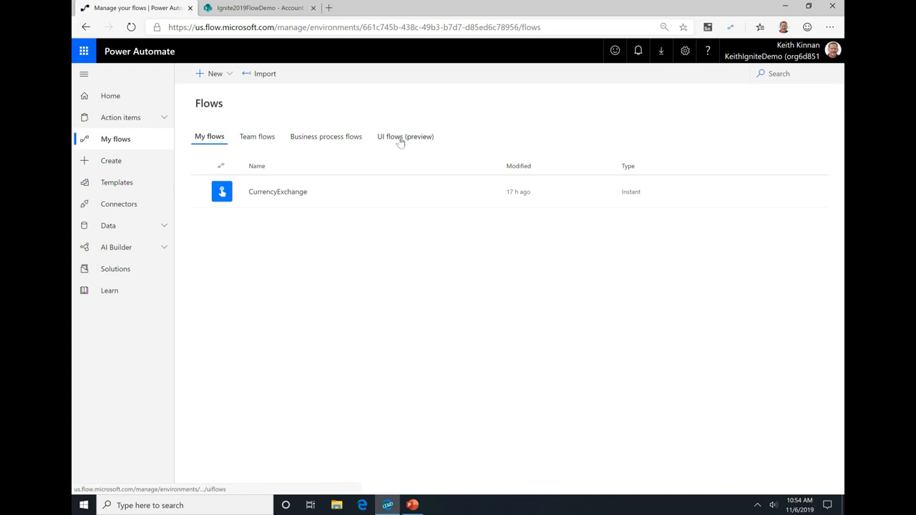
Step: Start creating a new UI flow of the Desktop app type from the UI flows list
click(400, 139)
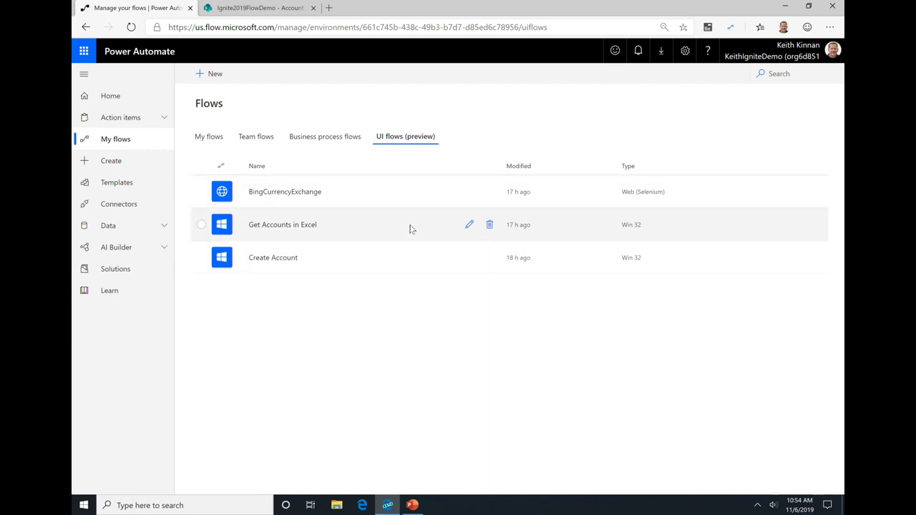
click(214, 75)
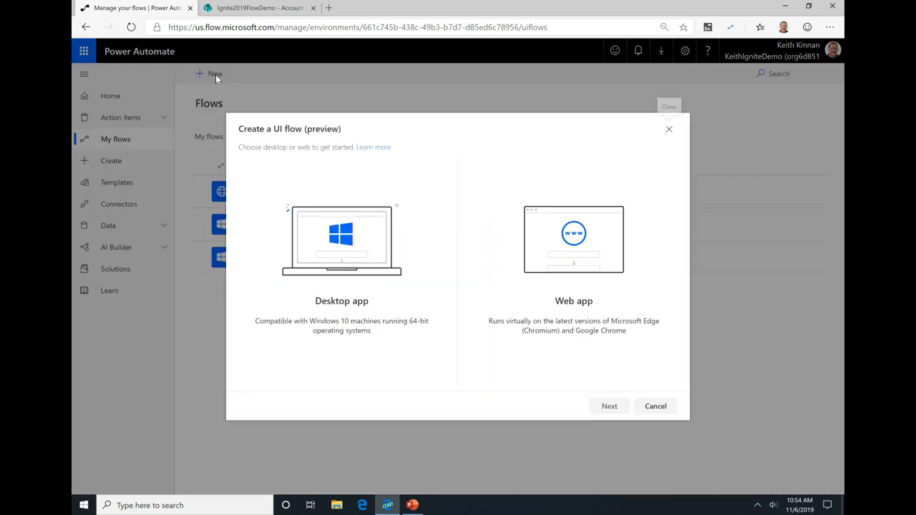
click(331, 254)
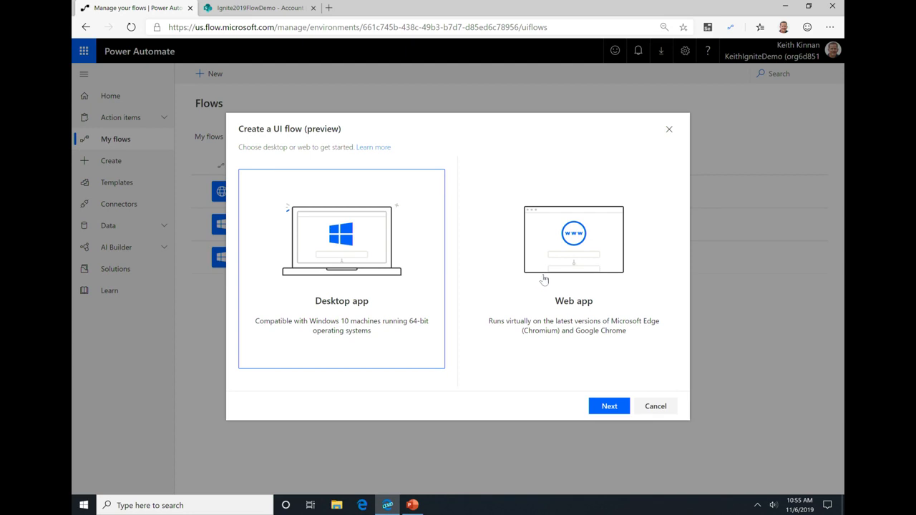
click(600, 410)
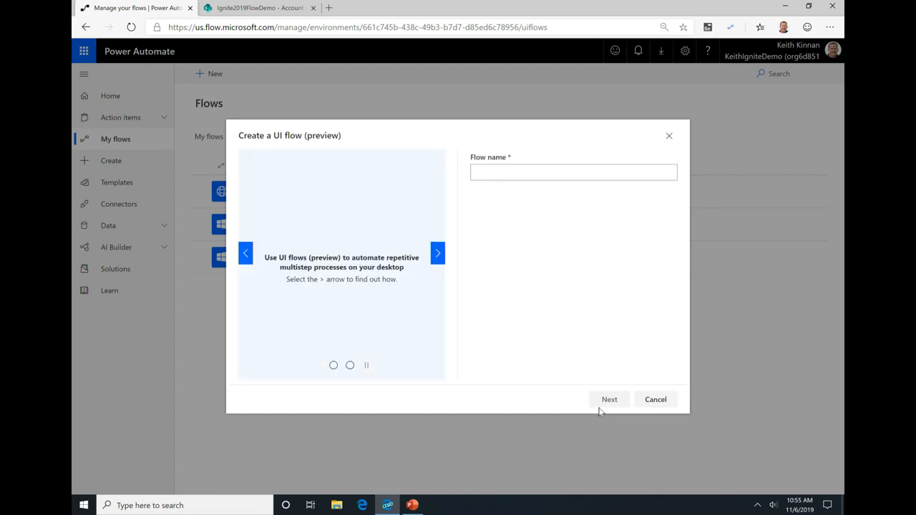
Step: Close the PowerPoint presentation and launch the Contoso Invoicing desktop app, returning to the UI flow dialog in Power Automate
key(alt+Tab)
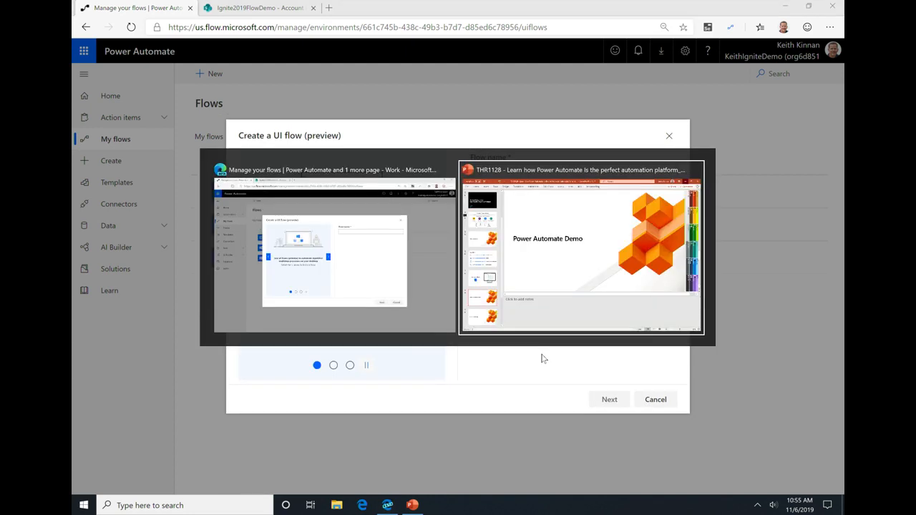
key(alt+Tab)
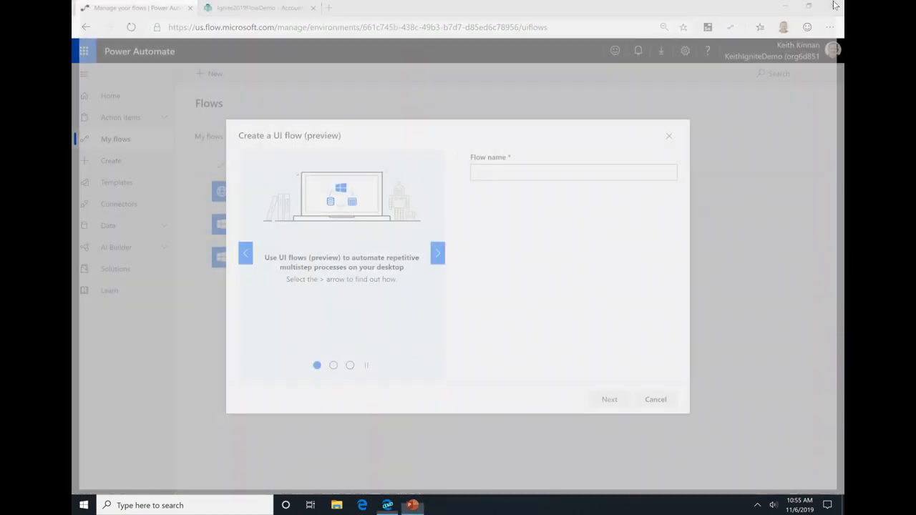
key(super)
text(contos)
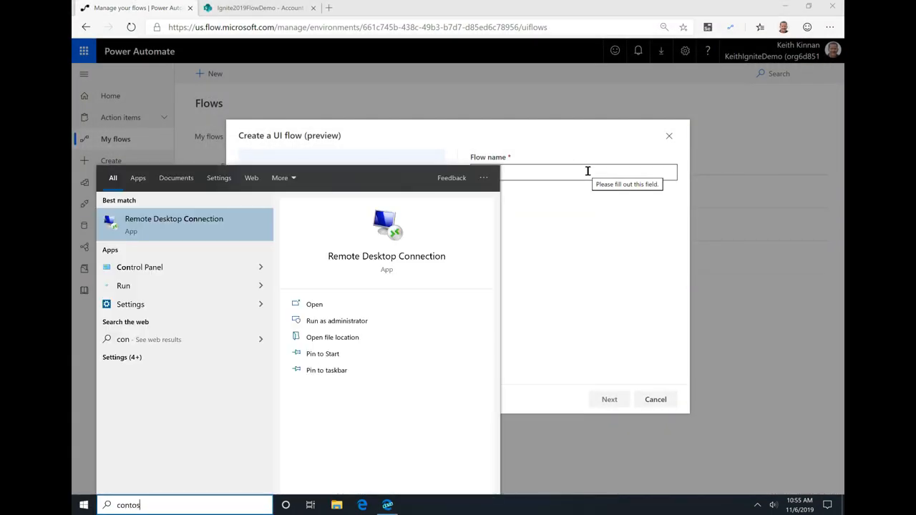
key(Return)
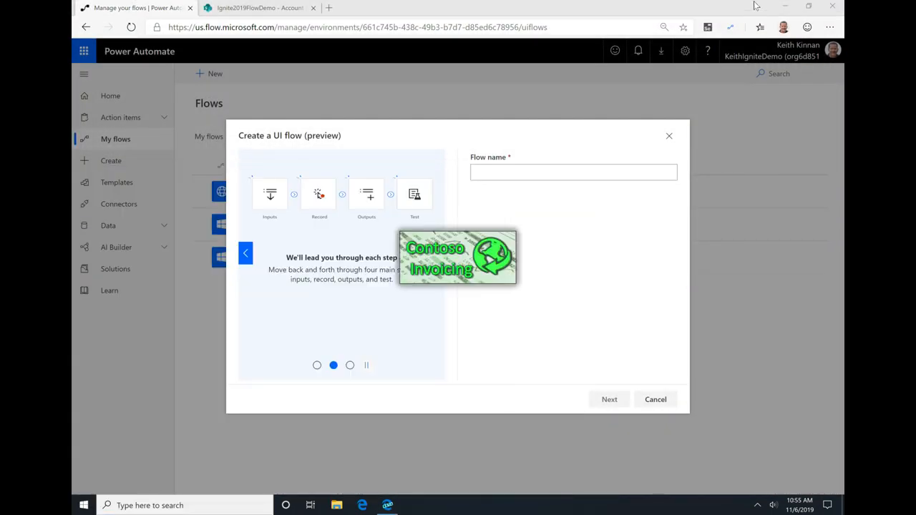
click(786, 6)
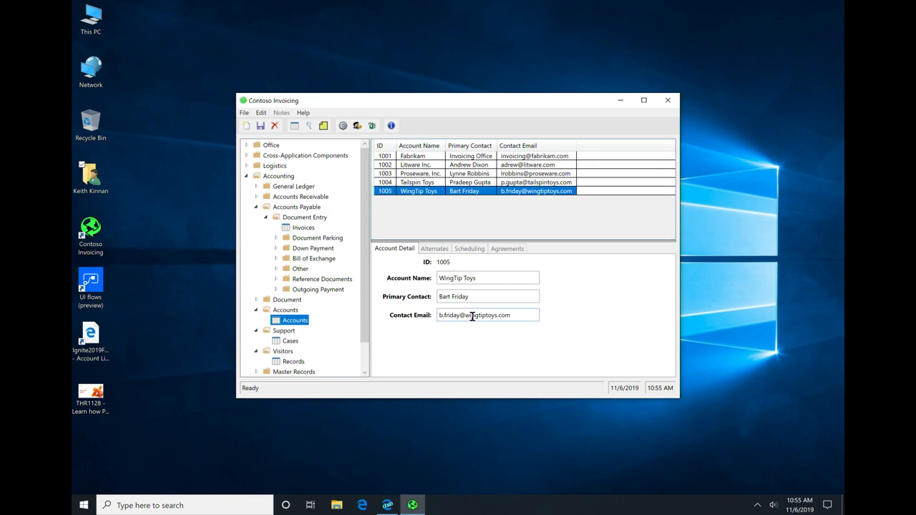
key(alt+Tab)
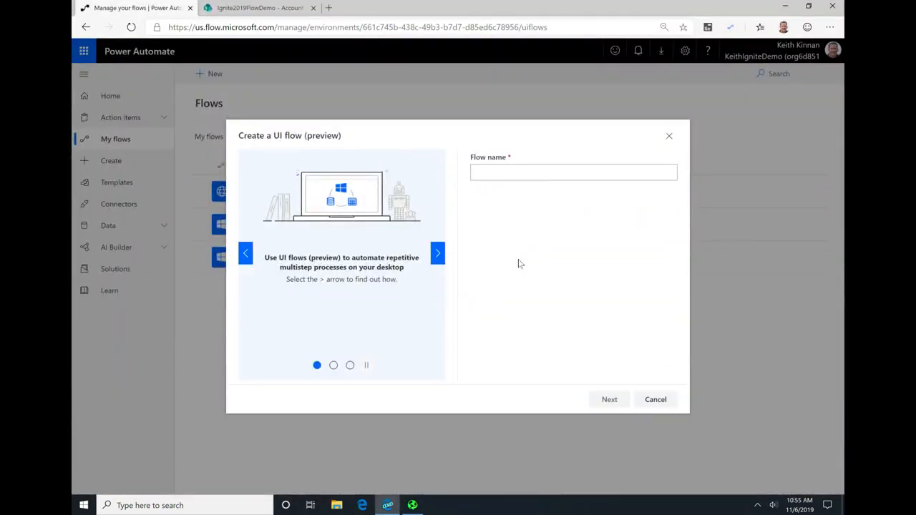
Step: Name the UI flow "Create New Account Ignite" and proceed to its input field setup
click(508, 170)
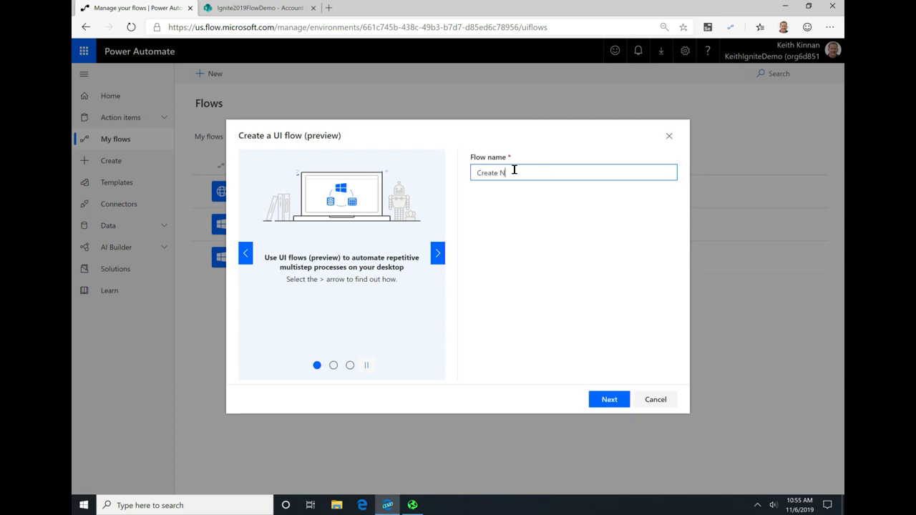
text(New Account Ignit)
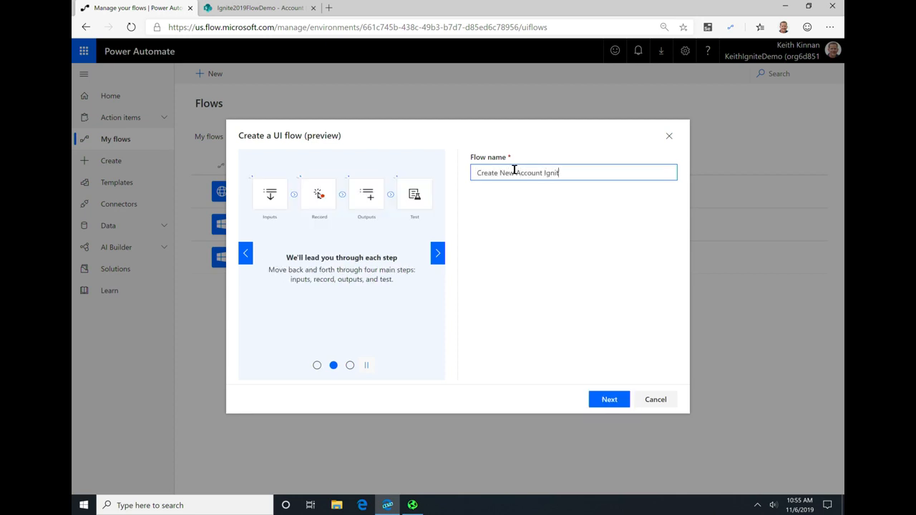
click(610, 401)
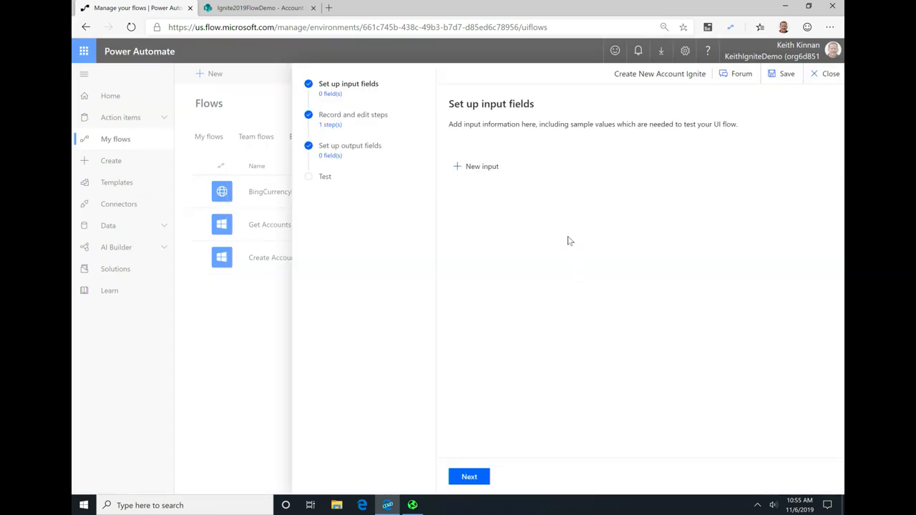
key(alt+Tab)
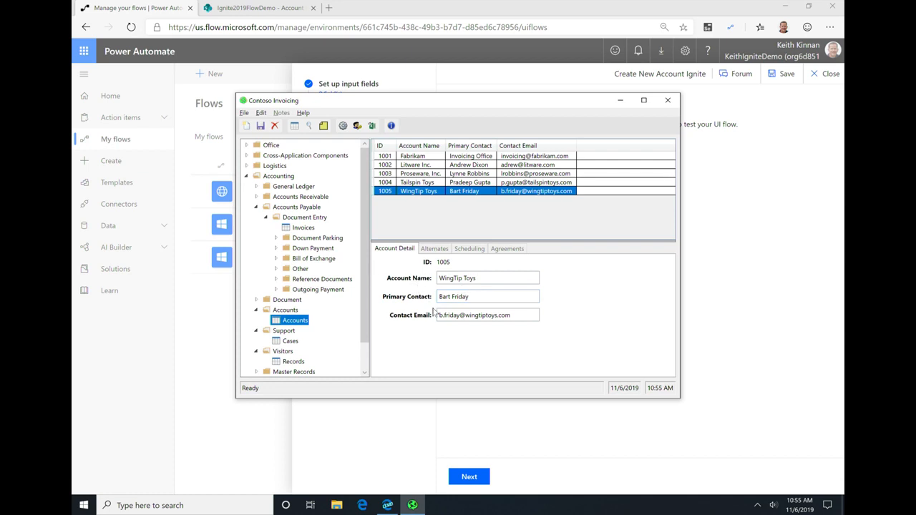
key(alt+Tab)
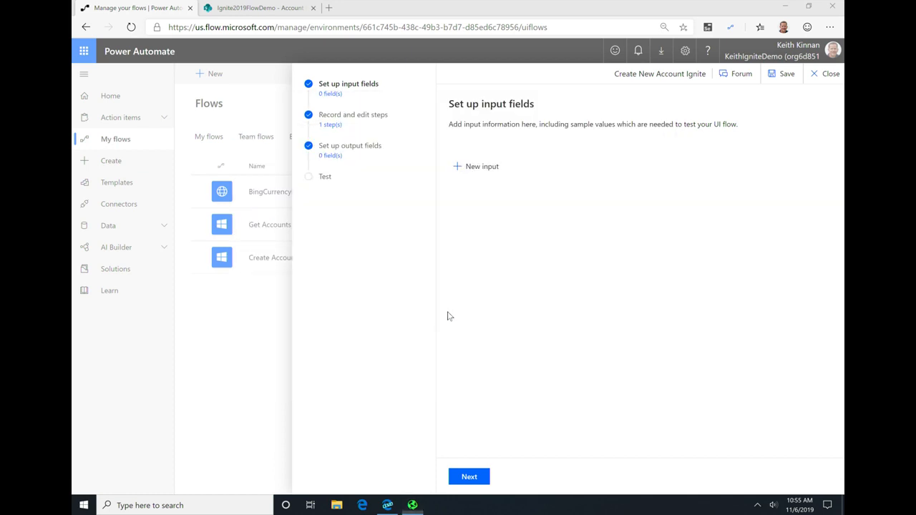
click(474, 168)
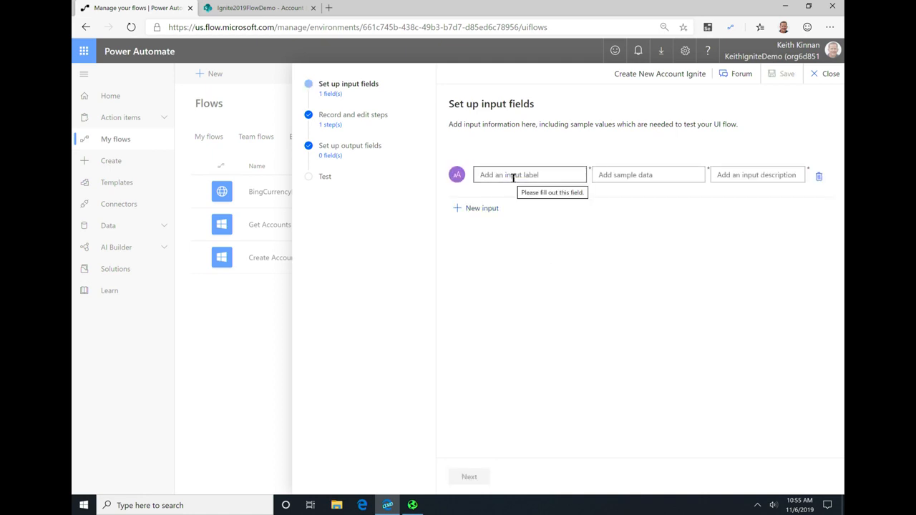
click(514, 176)
text(Account Name)
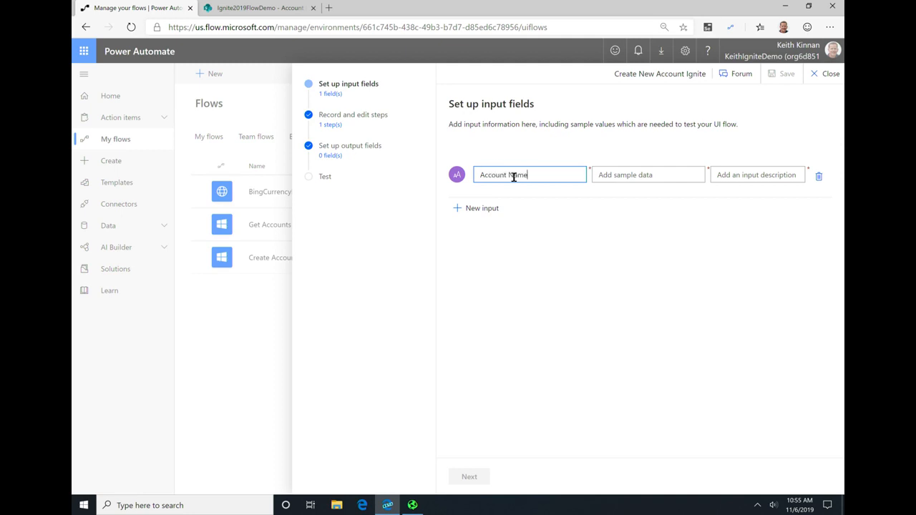
key(Tab)
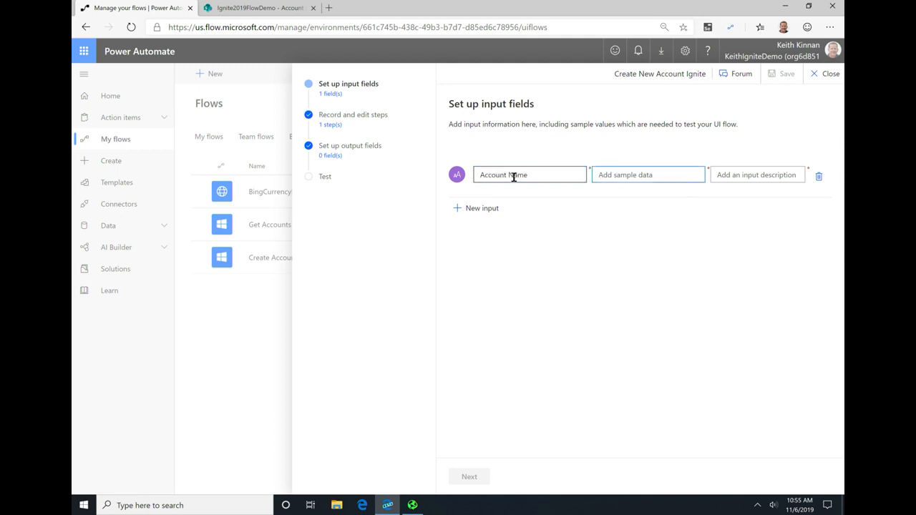
text(Sam)
text(ple Compnay)
text(y)
key(Tab)
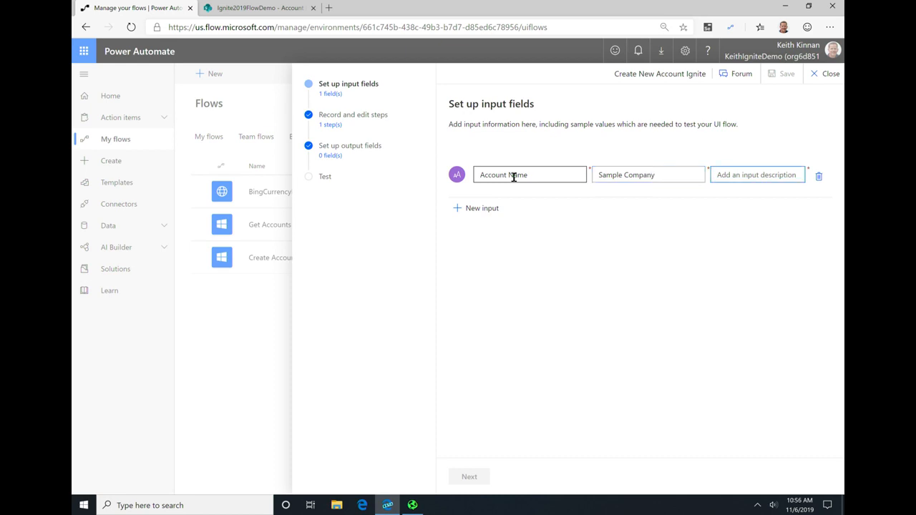
text(enter accoutn name)
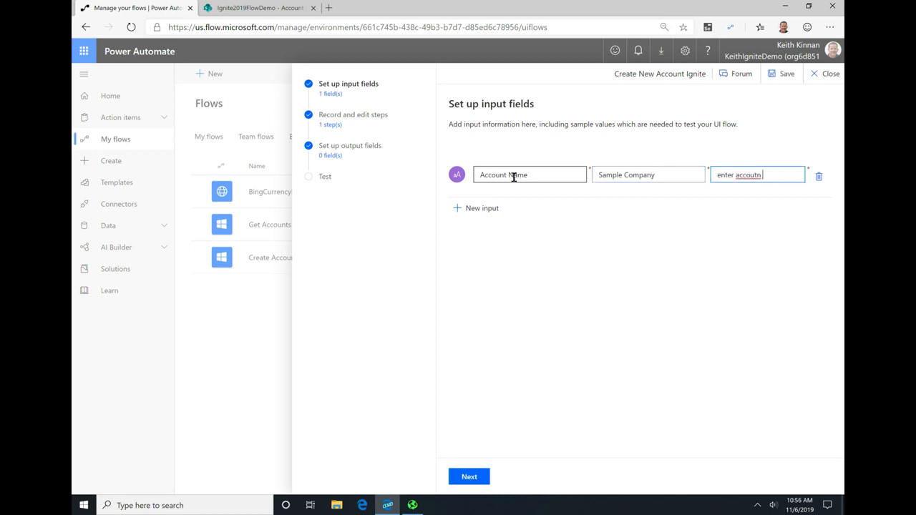
Step: Add a "Primary Contact" input with a sample contact's full name and the description "enter primary contact"
click(472, 209)
click(536, 218)
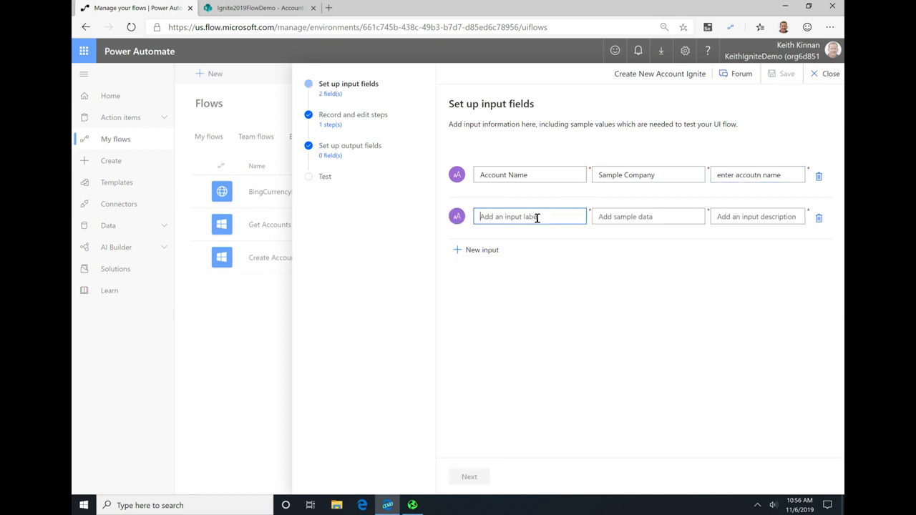
key(alt+Tab)
key(alt+Tab)
text(Primary Contact)
key(Tab)
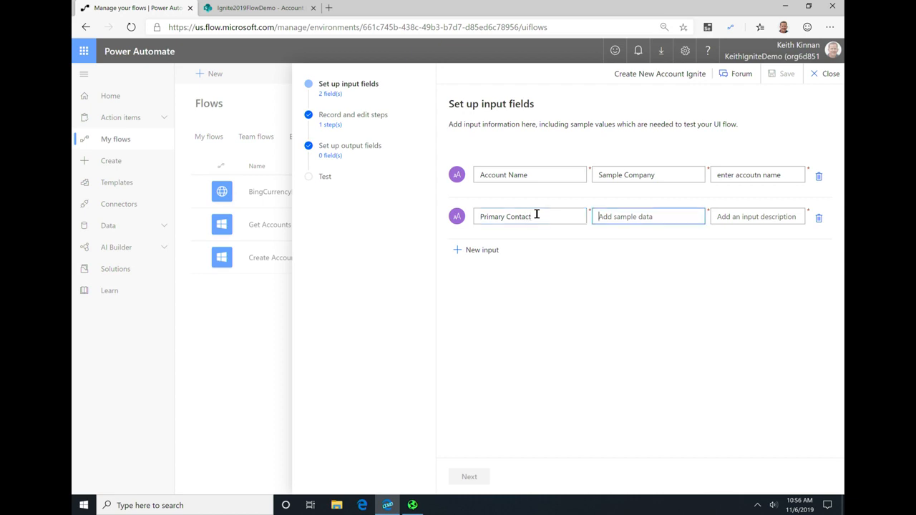
text(Jane Smith)
key(Tab)
text(enter primary contac)
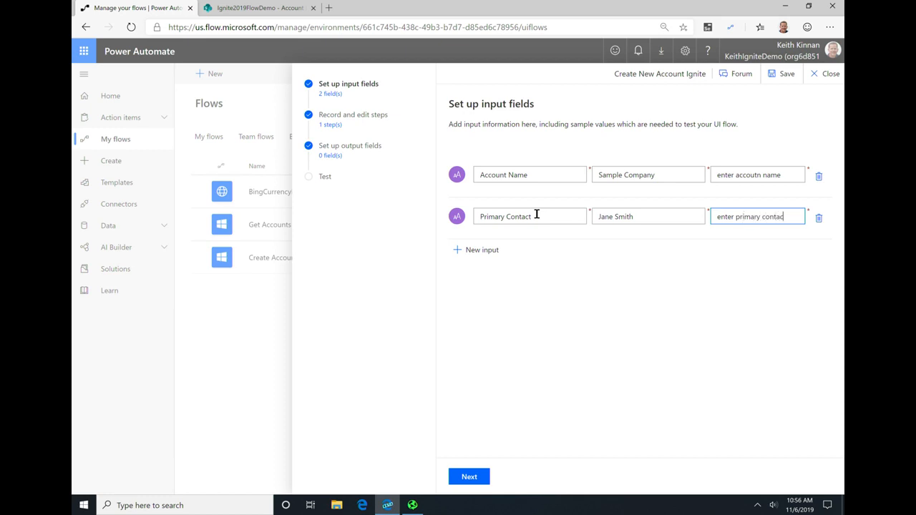
Step: Correct the spelling in the Account Name input's description so it reads "enter account name"
click(763, 176)
key(BackSpace)
key(BackSpace)
key(BackSpace)
text(nt)
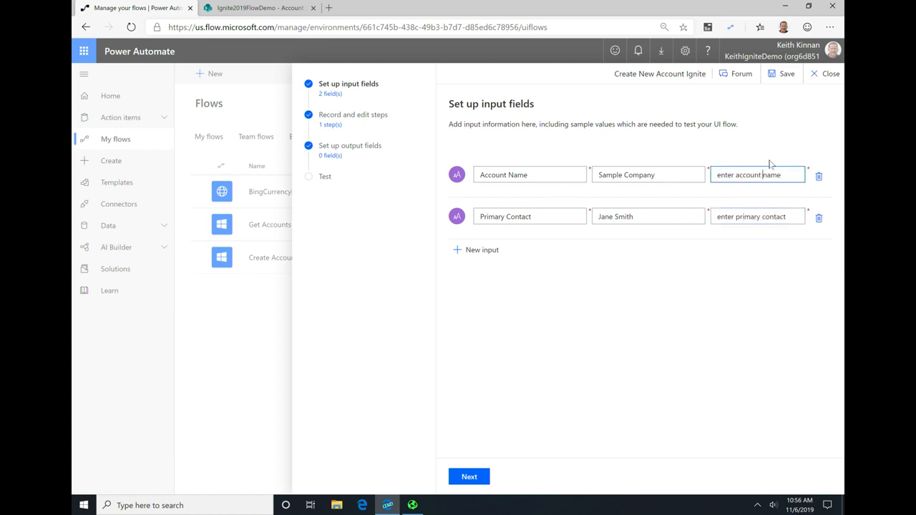
Step: Add a "Contact Email" input with a sample contact e-mail address and the description "enter email"
click(492, 250)
click(509, 252)
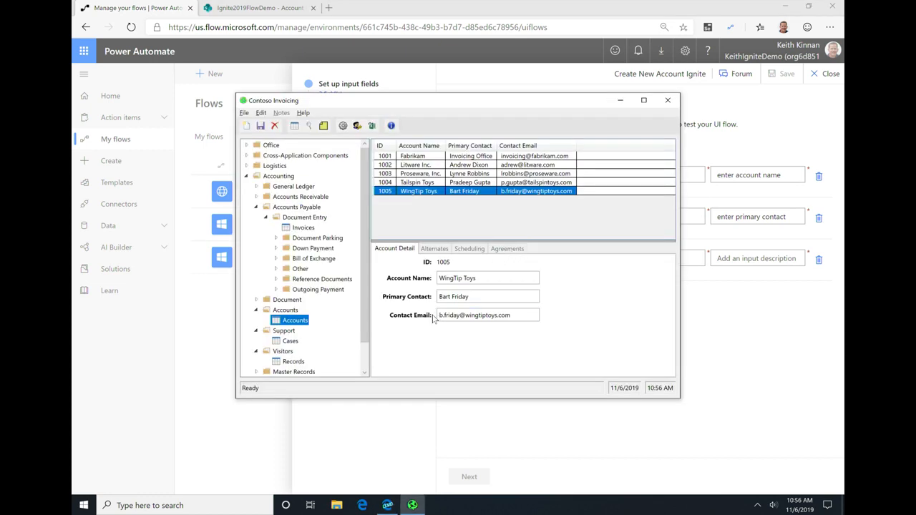
text(Contact Email)
key(Tab)
text(jane@sampleCo)
key(BackSpace)
key(BackSpace)
text(com)
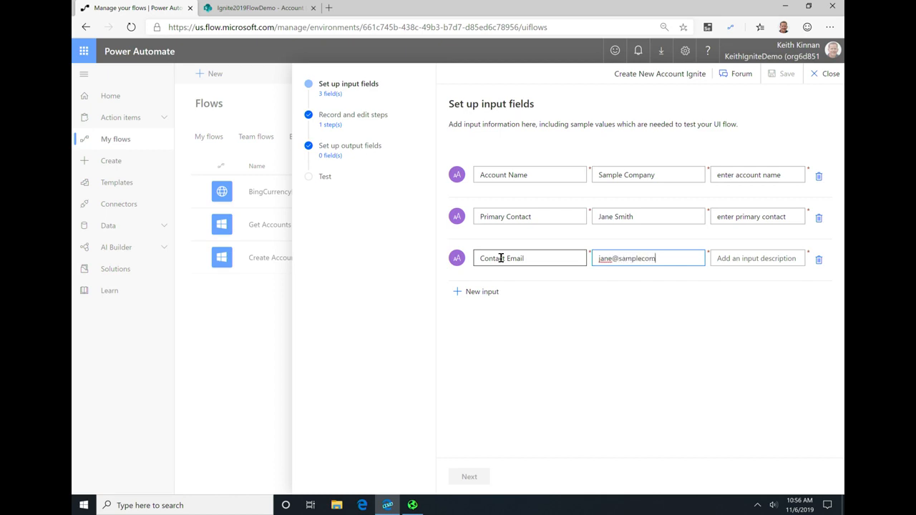
text(pany.com)
key(Tab)
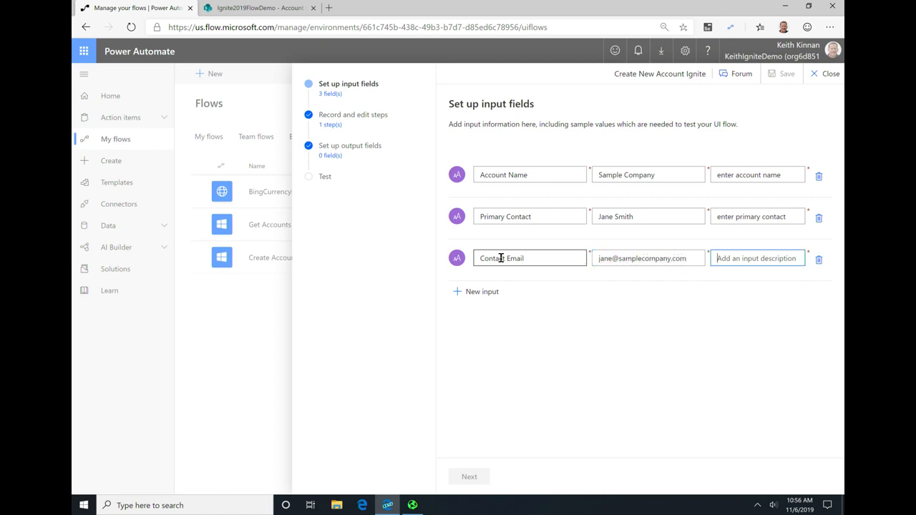
text(enter email)
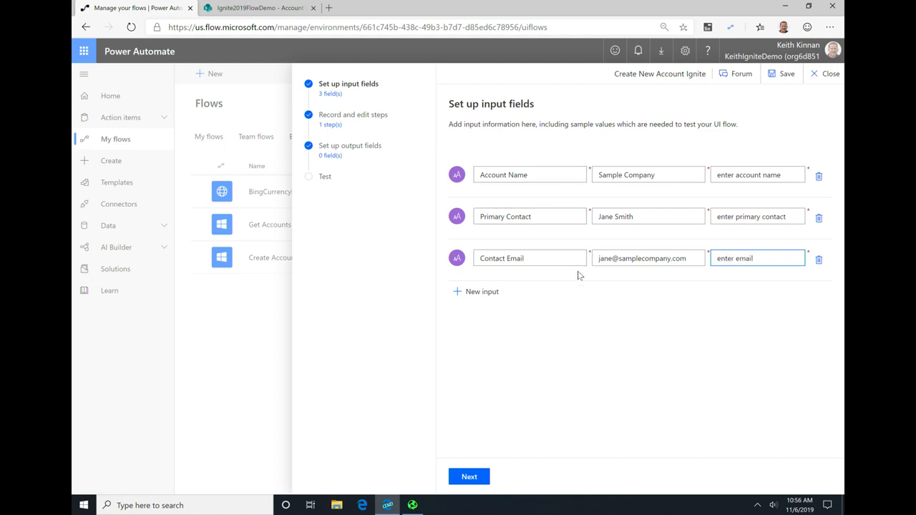
Step: Proceed to recording and editing steps, expand the Recording action and launch the recorder
click(480, 477)
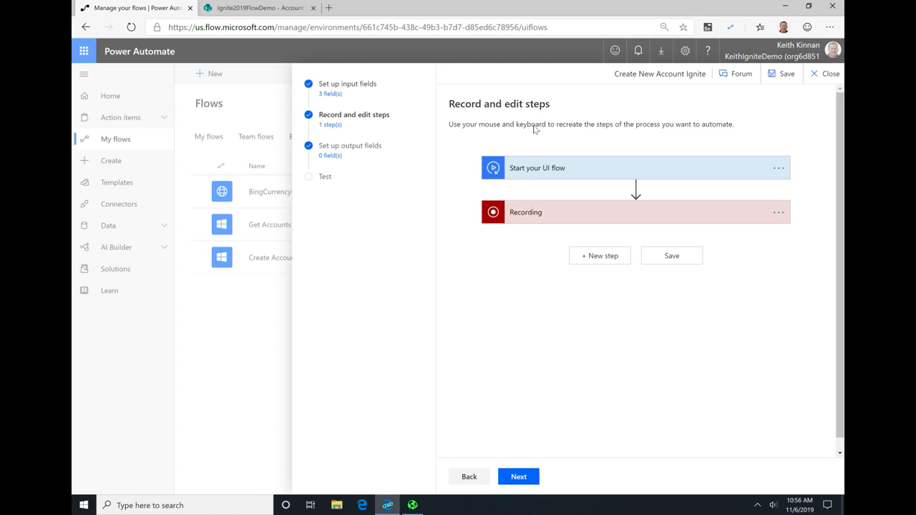
click(534, 217)
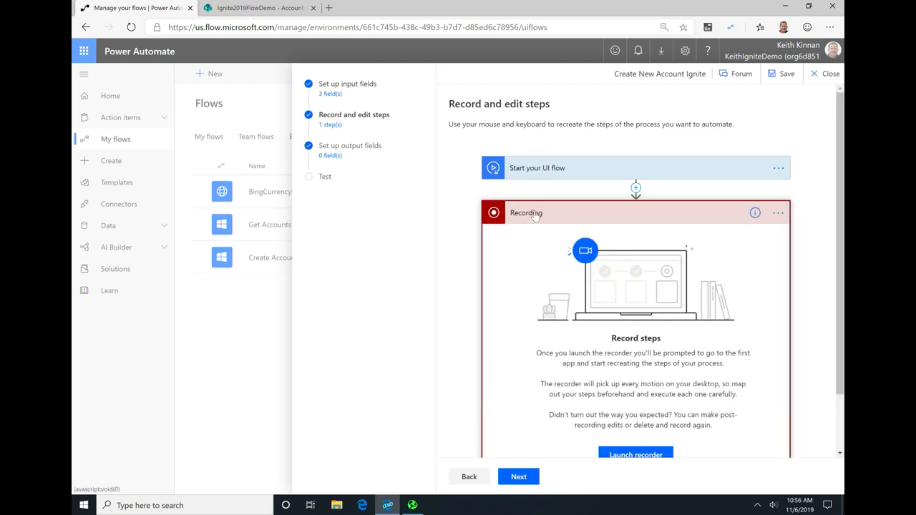
scroll(543, 218, down, 1)
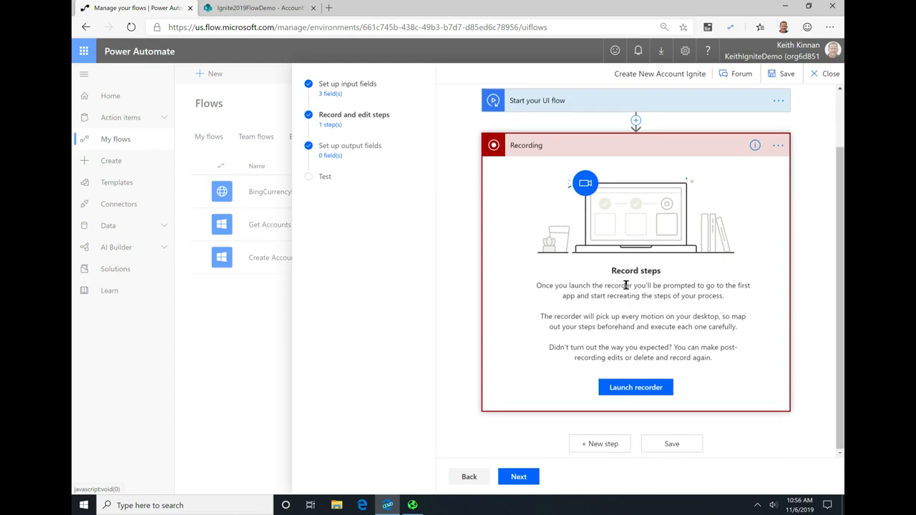
click(650, 392)
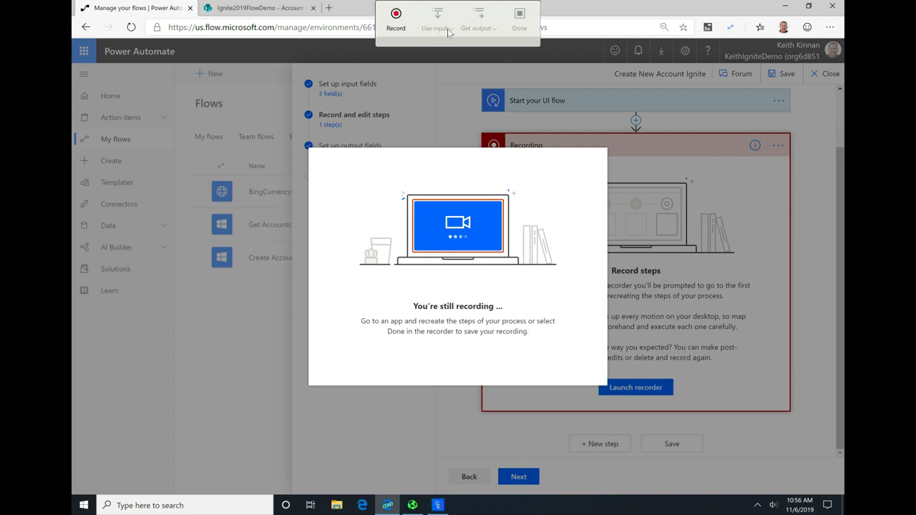
Step: Switch to Contoso Invoicing, start recording and select its window as the application being recorded
key(alt+Tab)
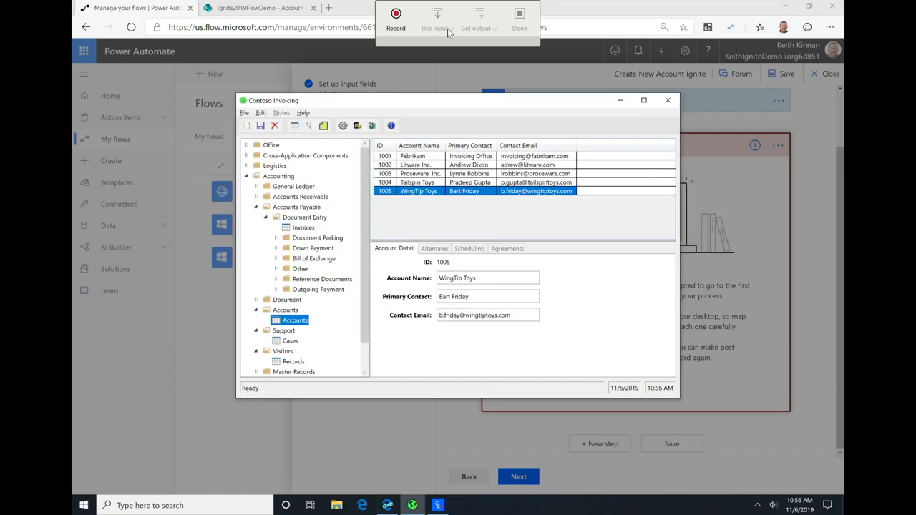
click(401, 26)
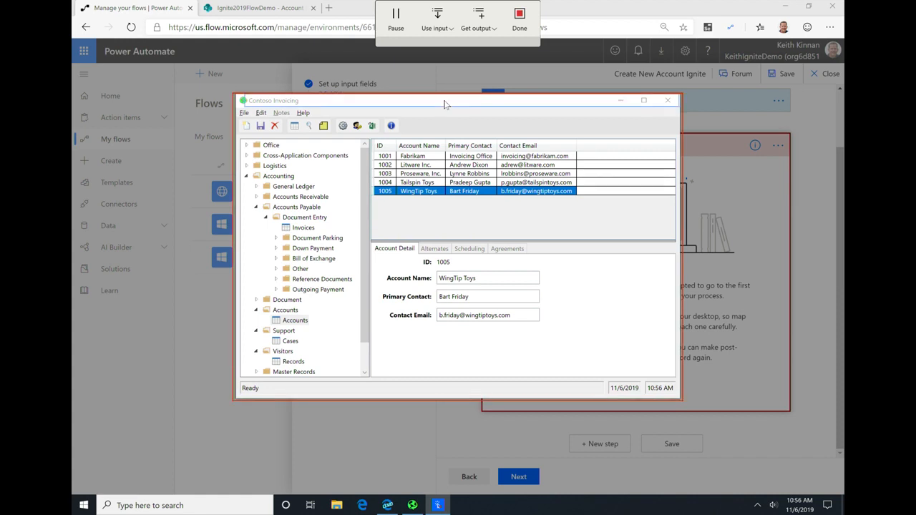
click(395, 104)
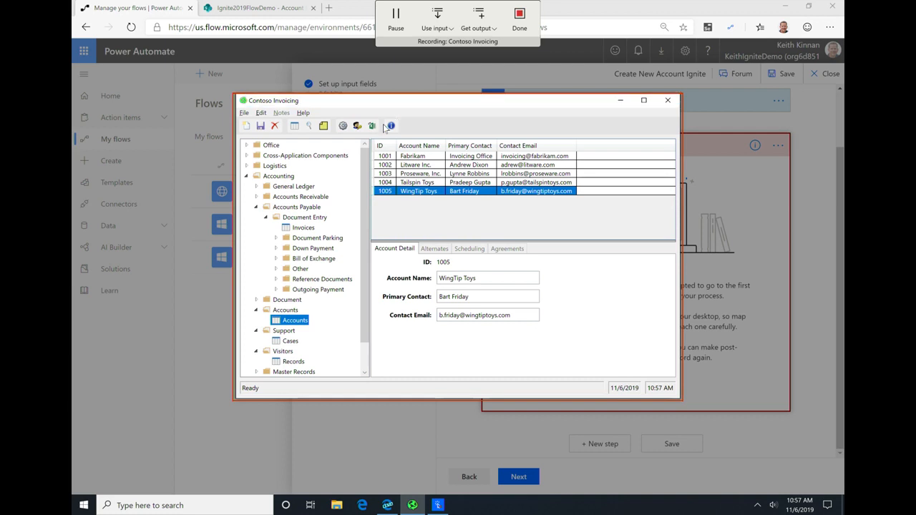
Step: Record creating a new account record and fill its Account Name field from the Account Name input
click(244, 113)
click(242, 125)
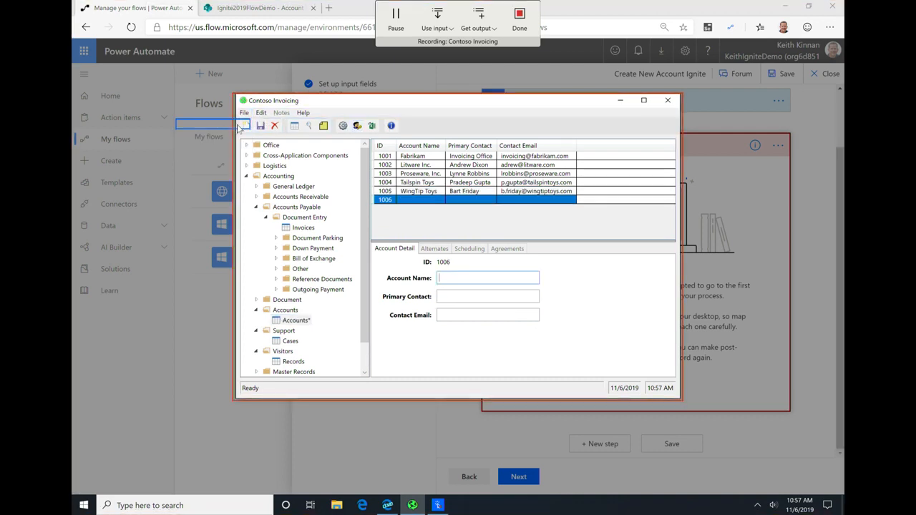
click(462, 277)
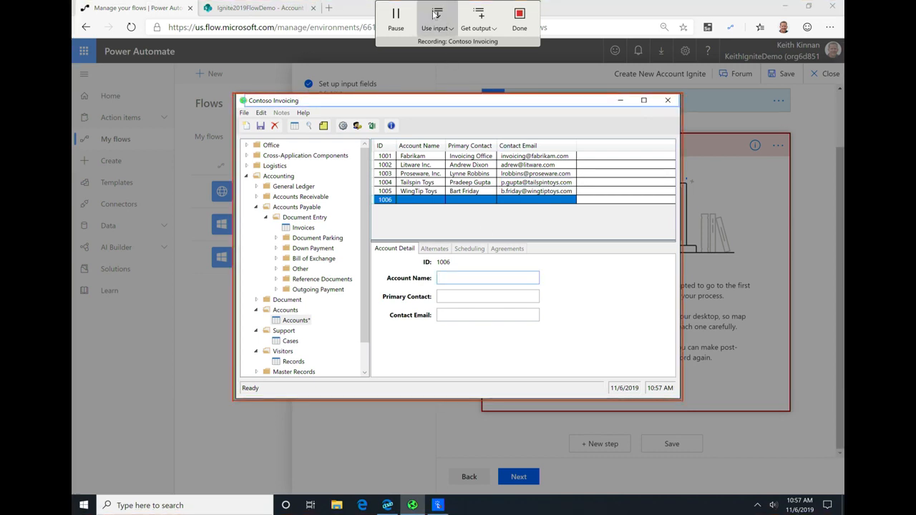
click(438, 21)
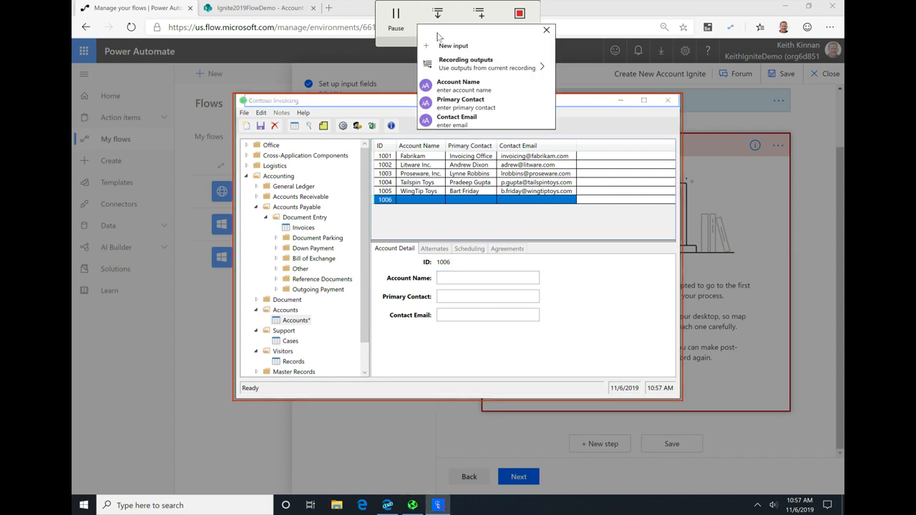
click(464, 85)
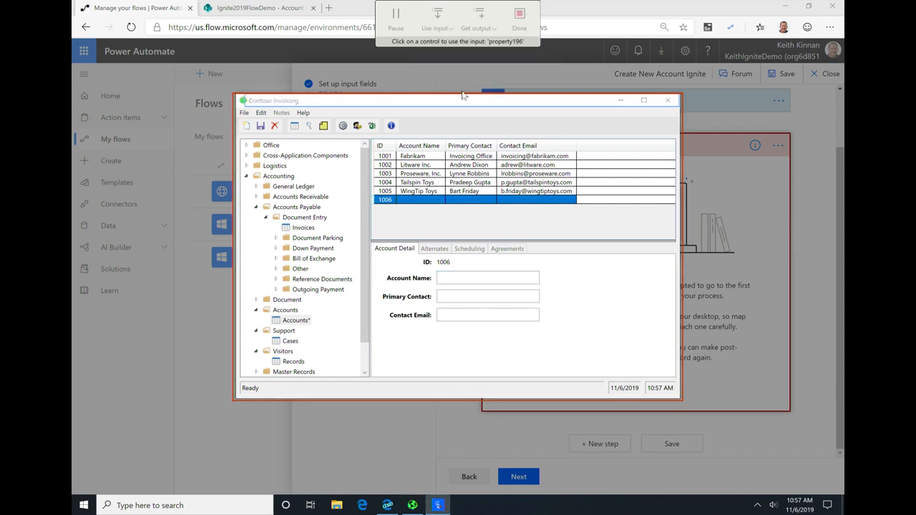
click(465, 276)
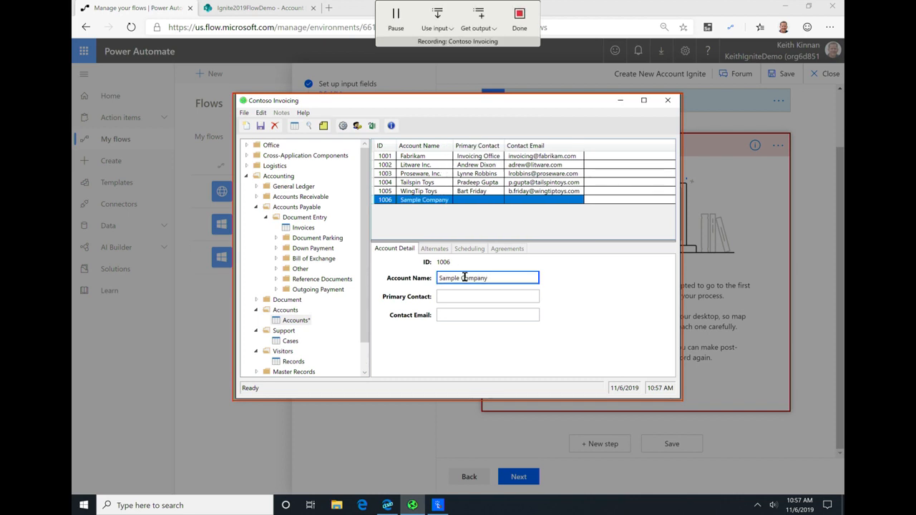
Step: Fill the new record's Primary Contact field from the Primary Contact input
click(473, 295)
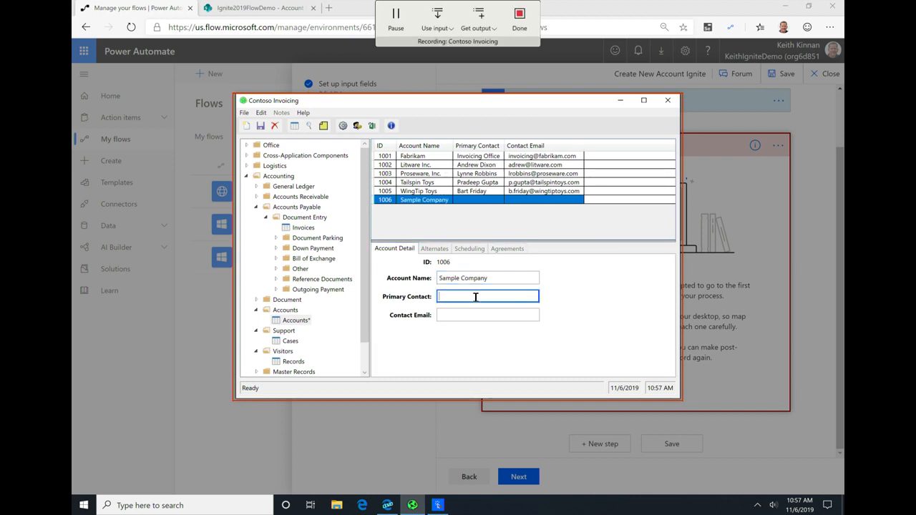
click(437, 20)
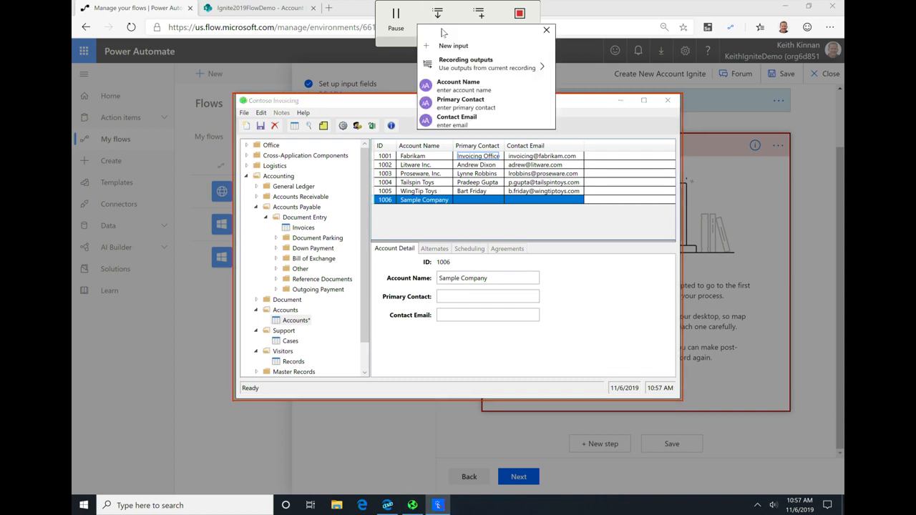
click(466, 102)
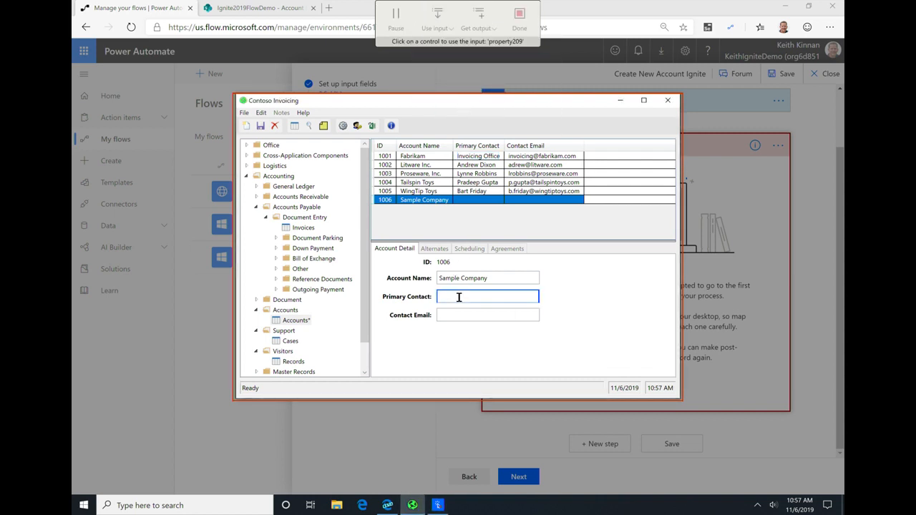
click(459, 297)
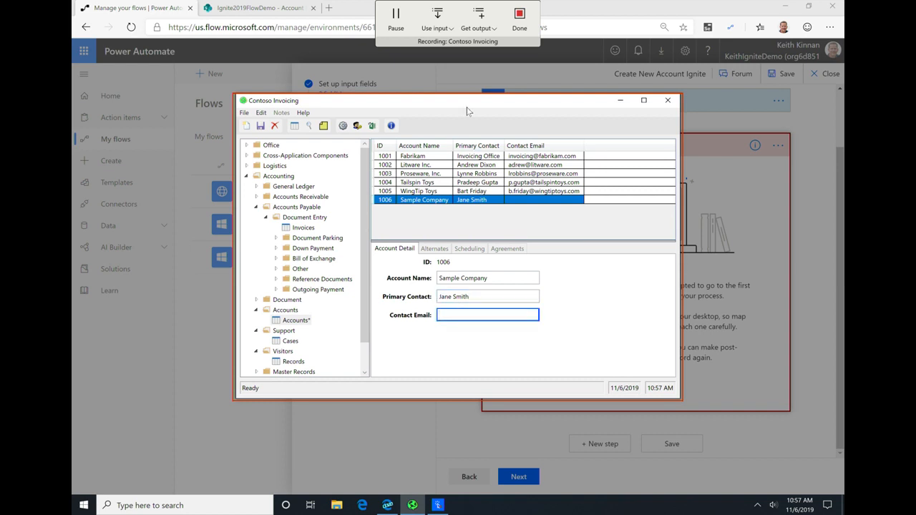
Step: Fill the new record's Contact Email field from the Contact Email input
click(445, 25)
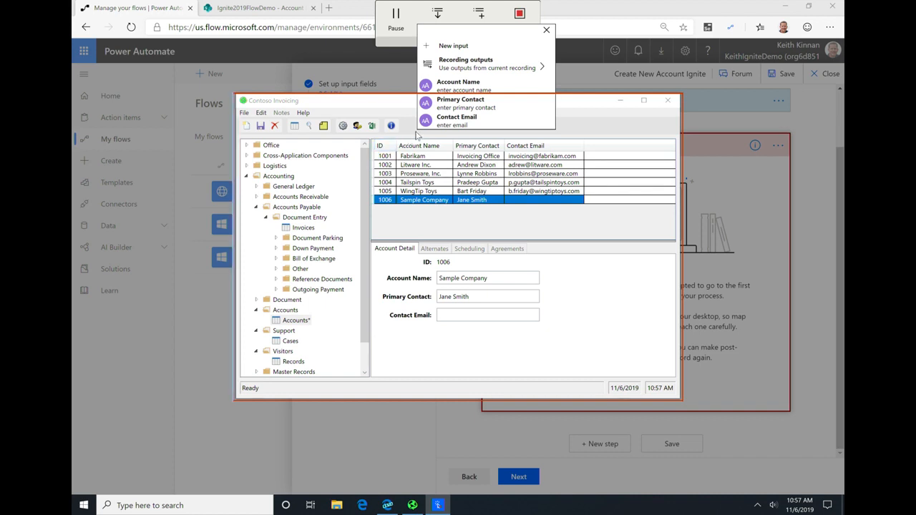
click(497, 121)
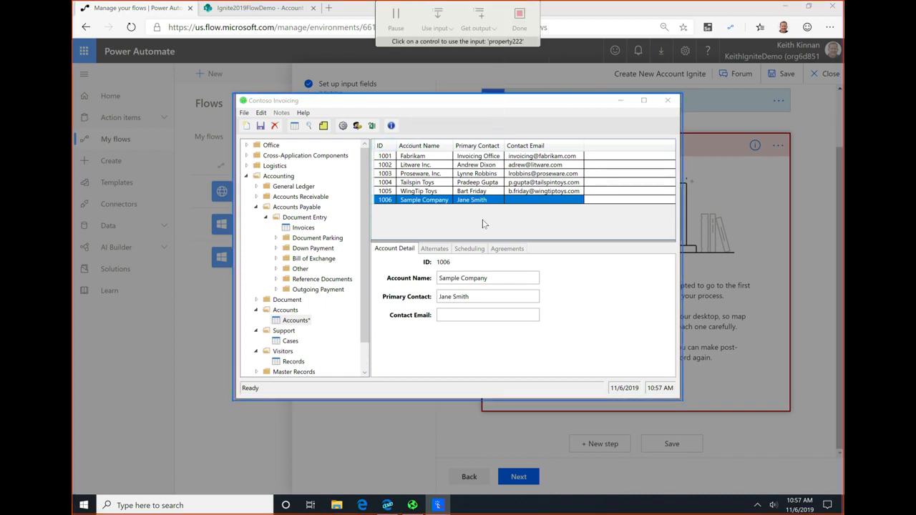
click(464, 312)
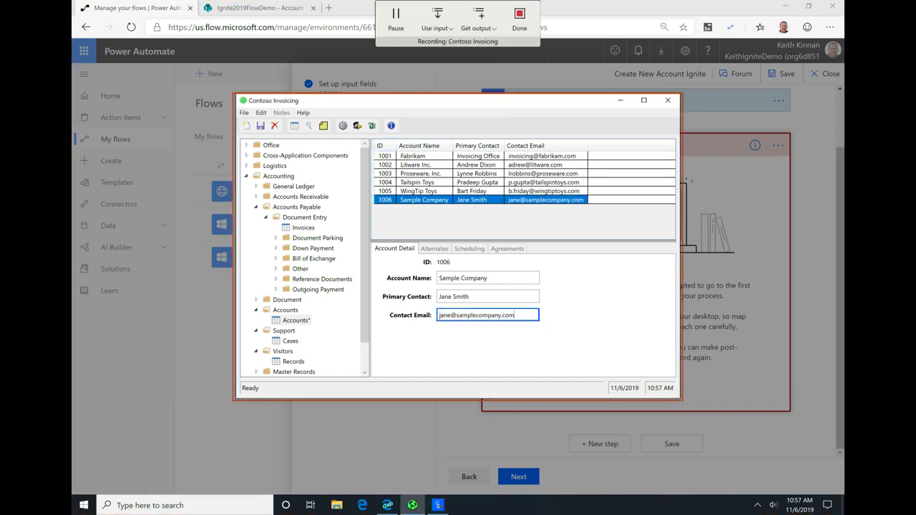
Step: Save the new account record, and finish the recording after closing Contoso Invoicing
click(261, 127)
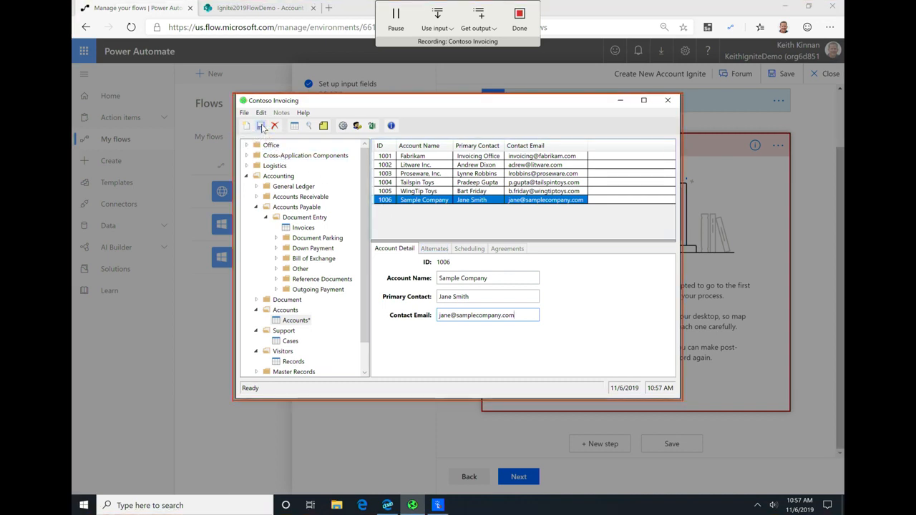
click(668, 102)
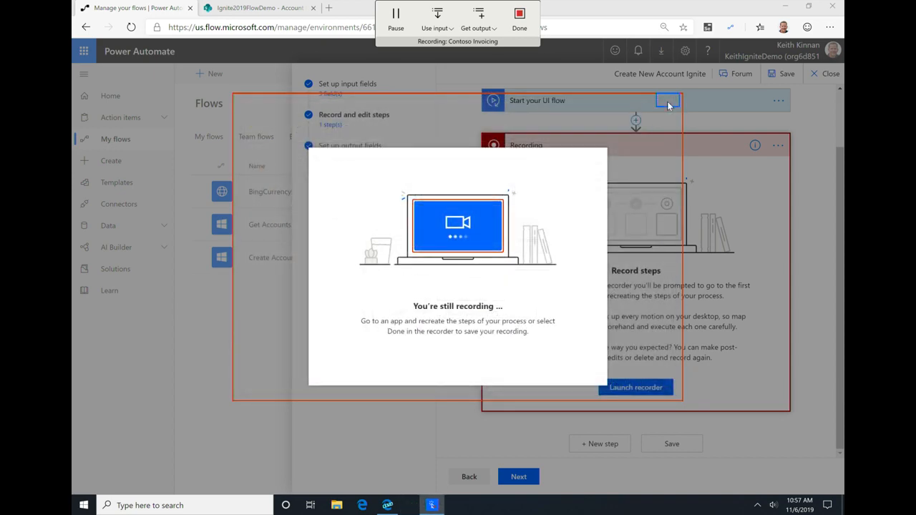
click(520, 19)
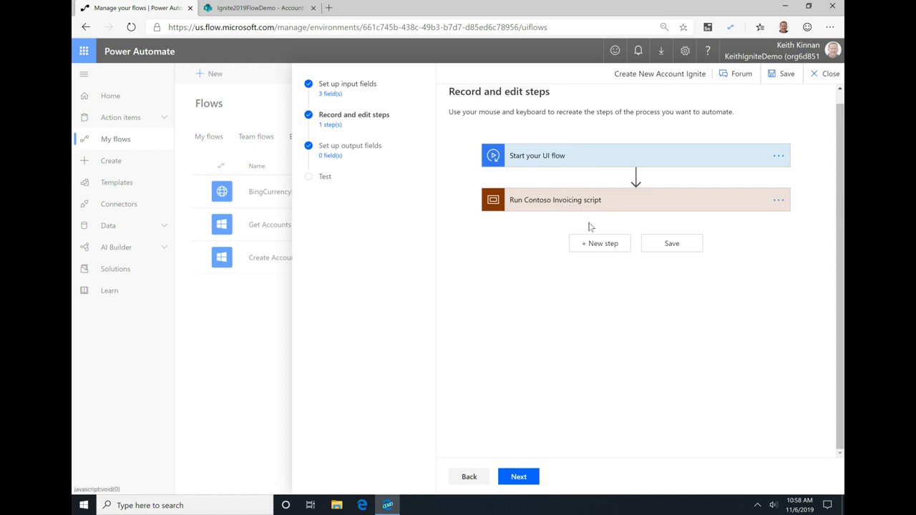
Step: Expand the Run Contoso Invoicing script and examine the details of its Launch Contoso Invoicing and LeftClick 1 actions
click(563, 204)
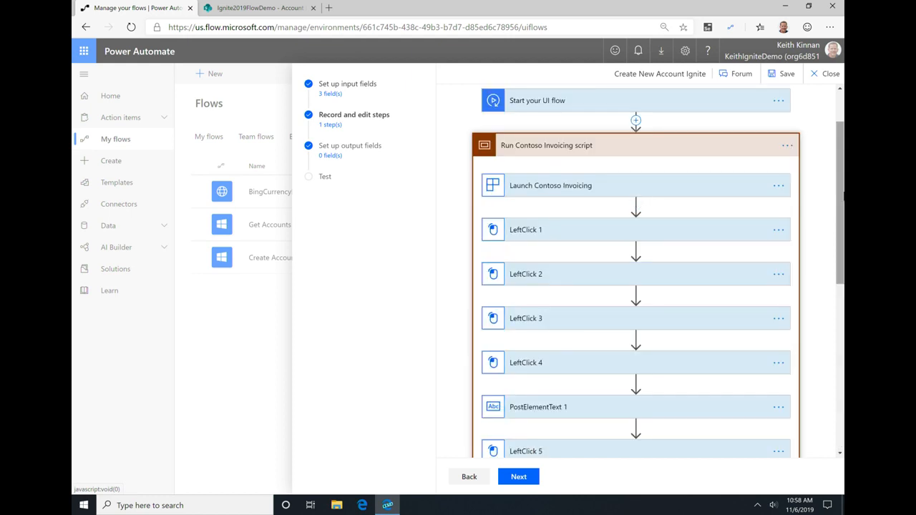
scroll(644, 186, down, 1)
click(606, 159)
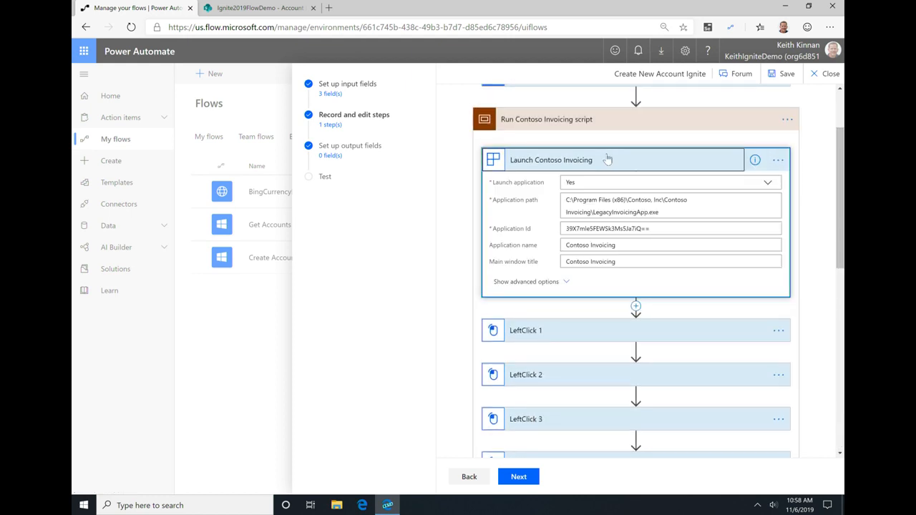
scroll(608, 224, down, 2)
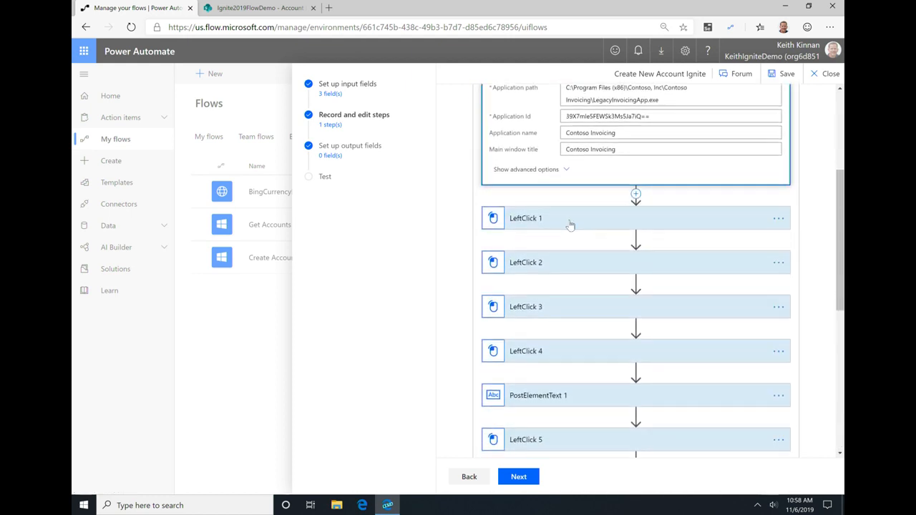
click(555, 219)
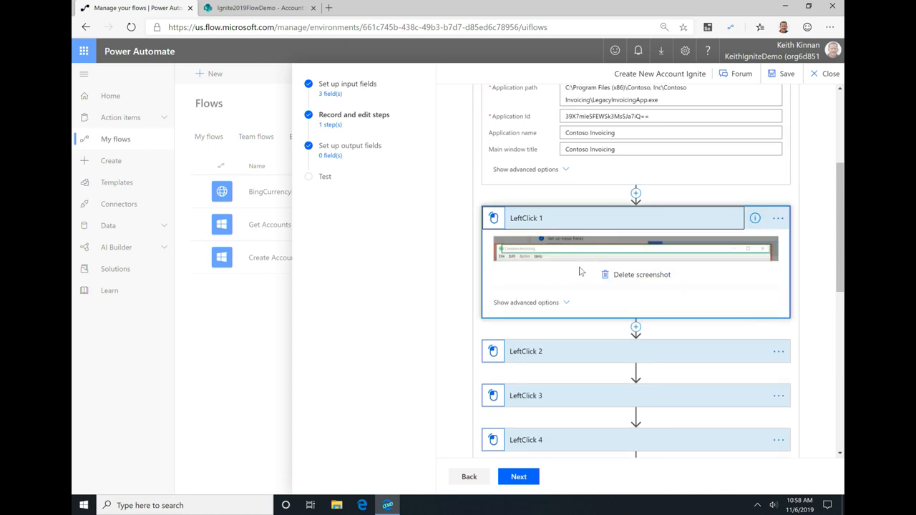
Step: Examine the screenshots captured for the LeftClick 2 and LeftClick 3 actions
scroll(542, 262, down, 2)
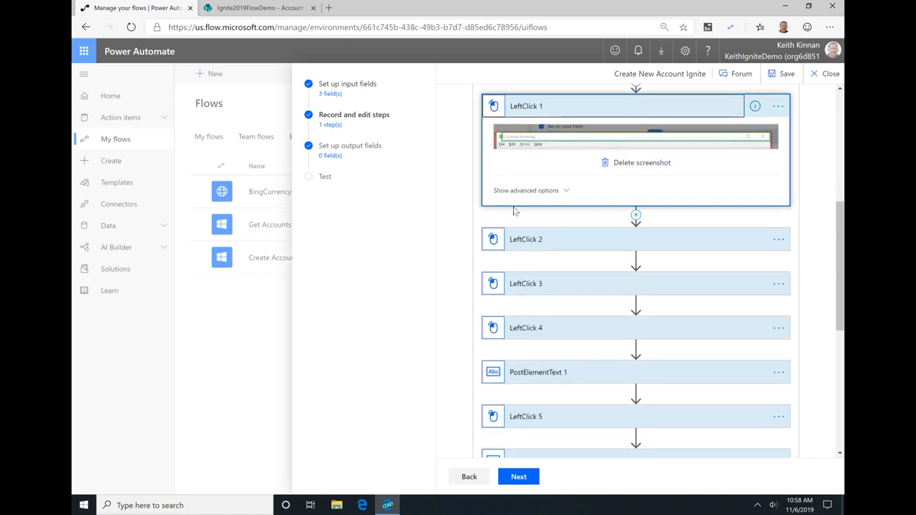
click(533, 243)
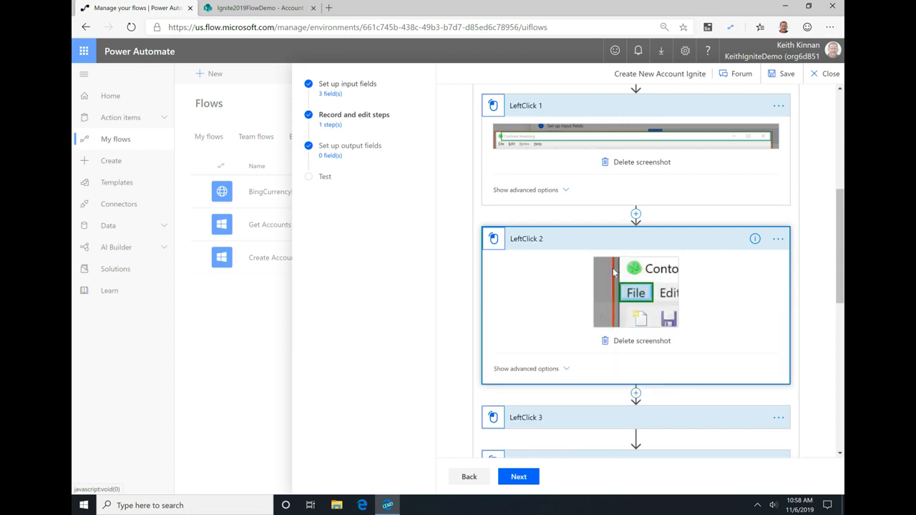
scroll(644, 298, down, 1)
scroll(644, 298, down, 1)
click(578, 256)
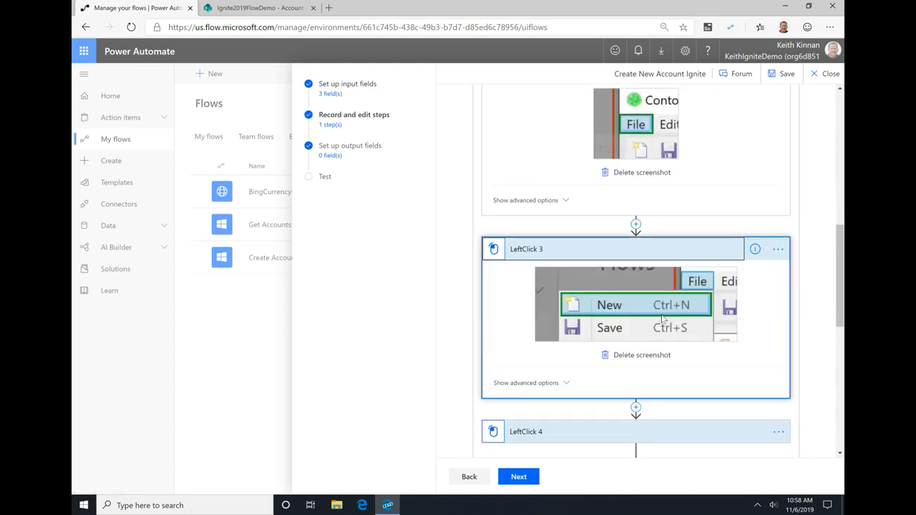
Step: Examine the LeftClick 4 screenshot and the value used by PostElementText 1, and look over the remaining recorded actions
scroll(656, 309, down, 3)
click(583, 212)
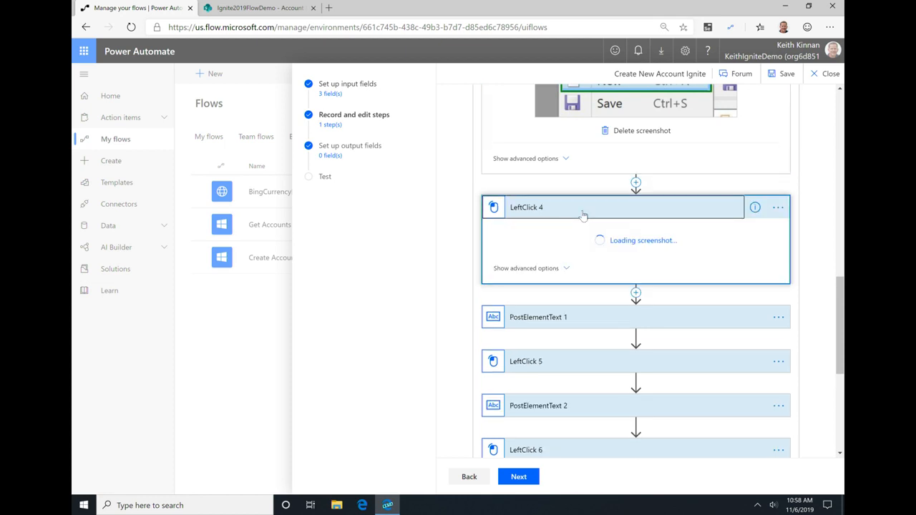
scroll(562, 285, down, 3)
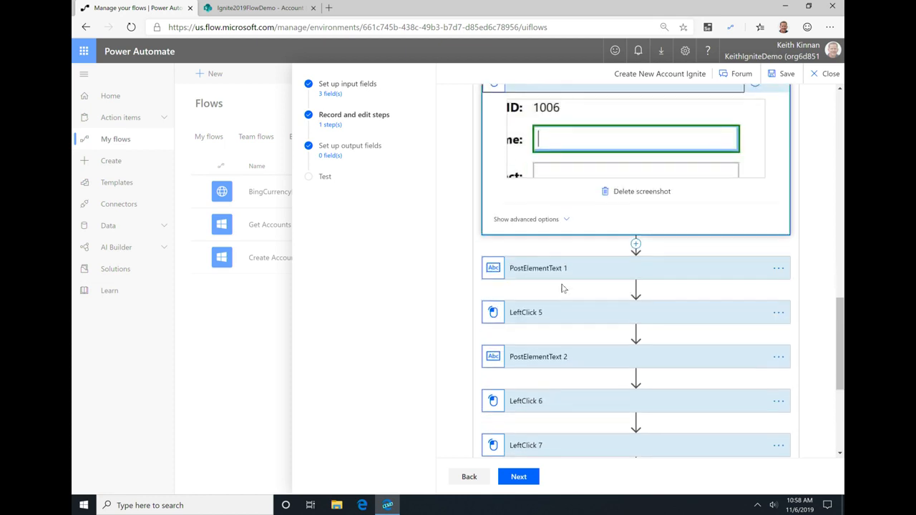
click(568, 177)
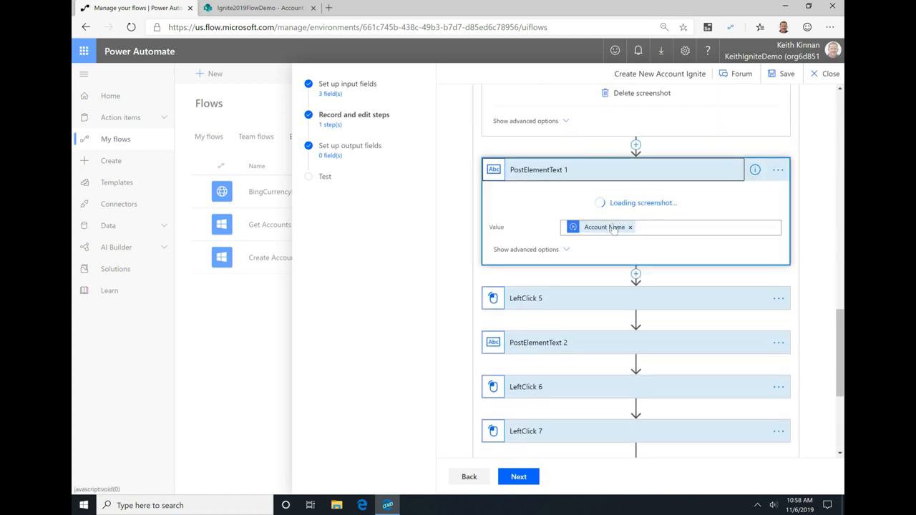
scroll(633, 302, down, 5)
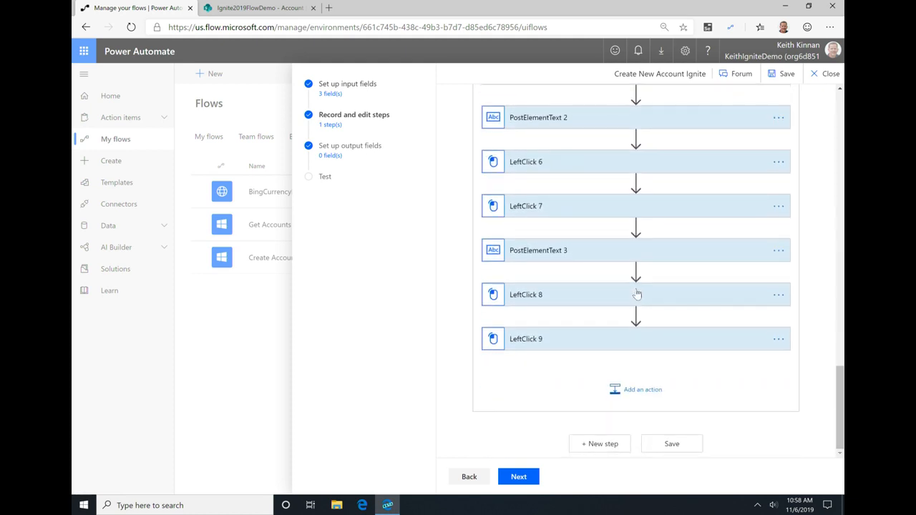
Step: Set the wait after action of LeftClick 1 to PT0S in its advanced options
scroll(637, 301, up, 10)
scroll(646, 292, up, 3)
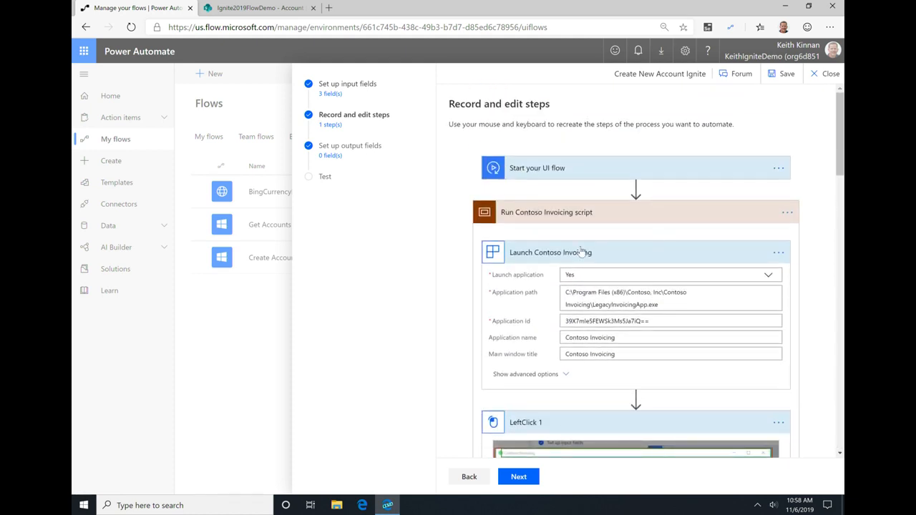
scroll(573, 236, down, 5)
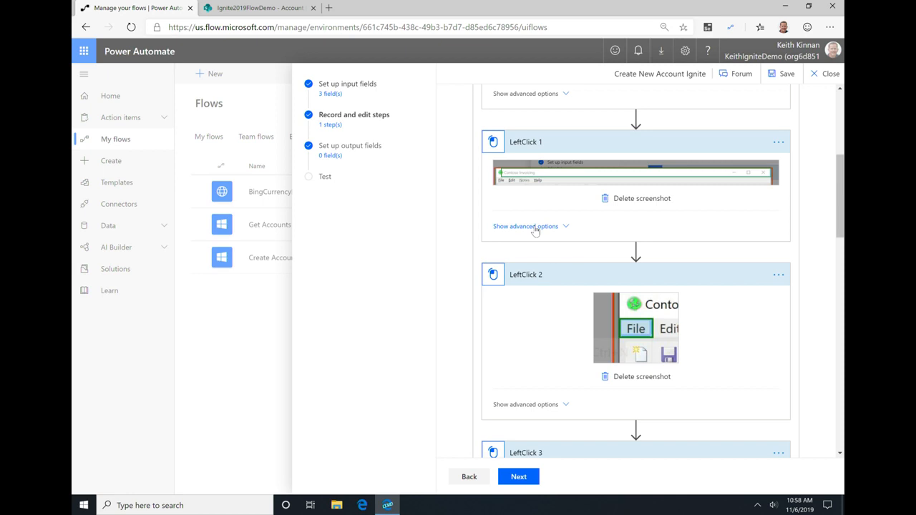
click(536, 227)
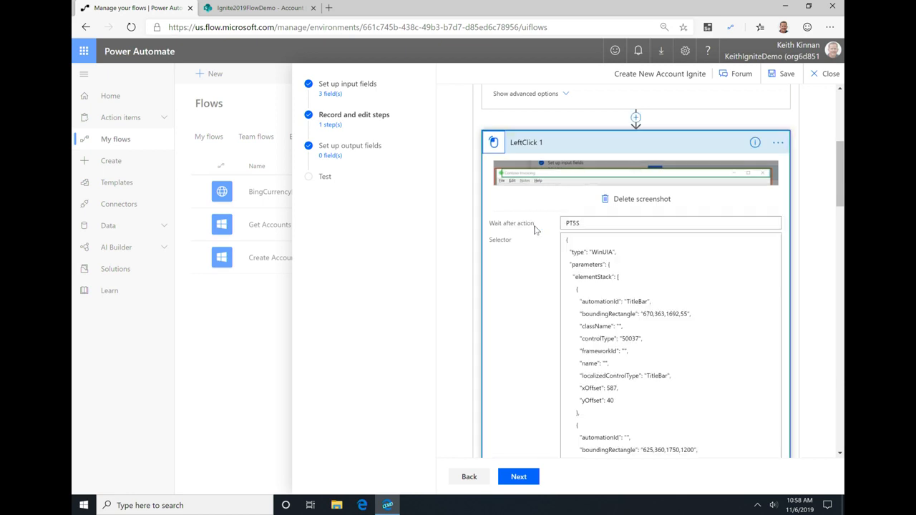
click(604, 225)
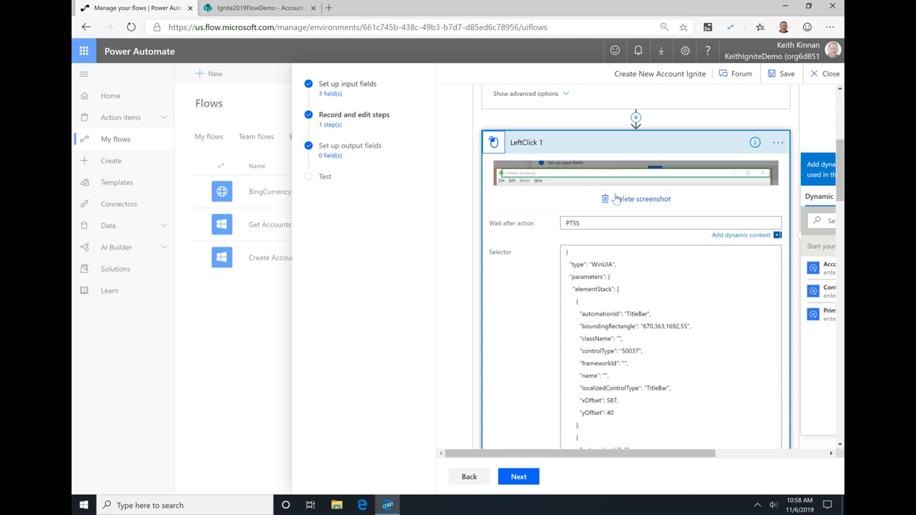
key(BackSpace)
text(0)
Step: Show the advanced options of LeftClick 2 to check its wait after action
scroll(658, 247, down, 3)
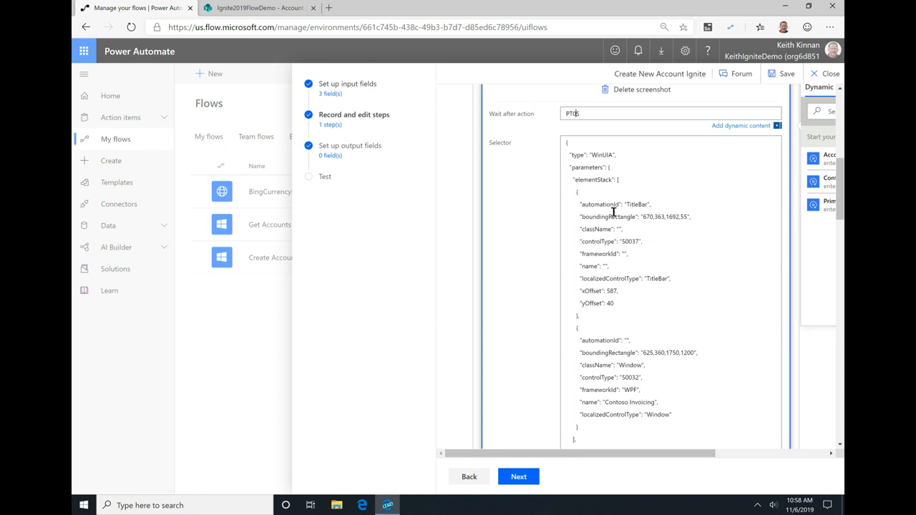
scroll(652, 211, down, 7)
scroll(651, 212, down, 7)
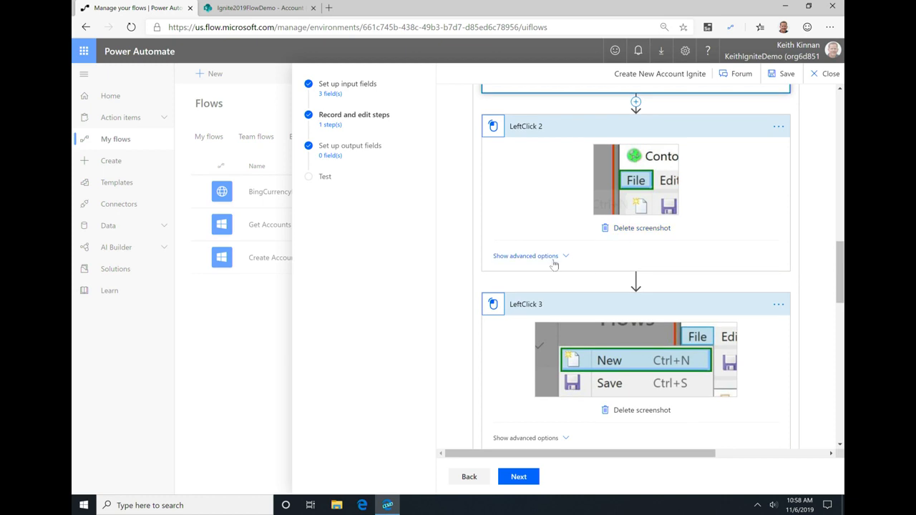
click(551, 257)
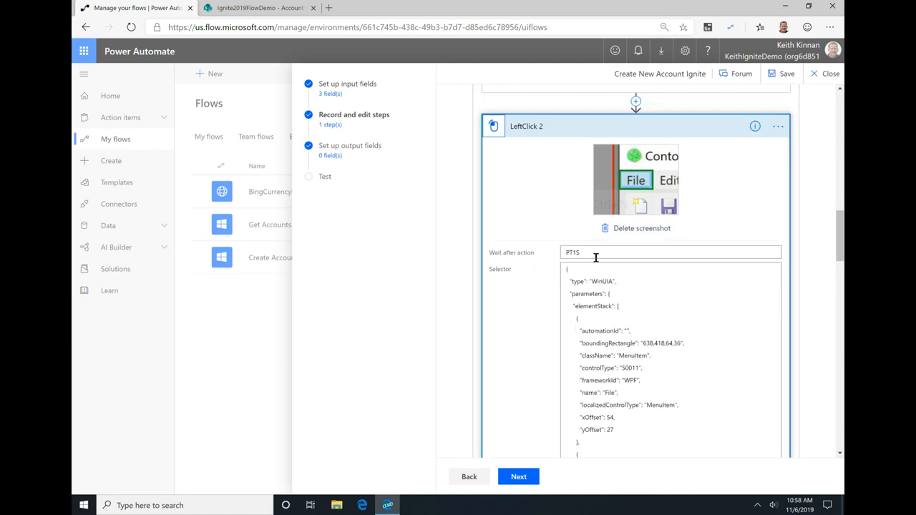
Step: Save the UI flow with its recorded and edited steps
scroll(595, 261, down, 10)
scroll(617, 284, down, 10)
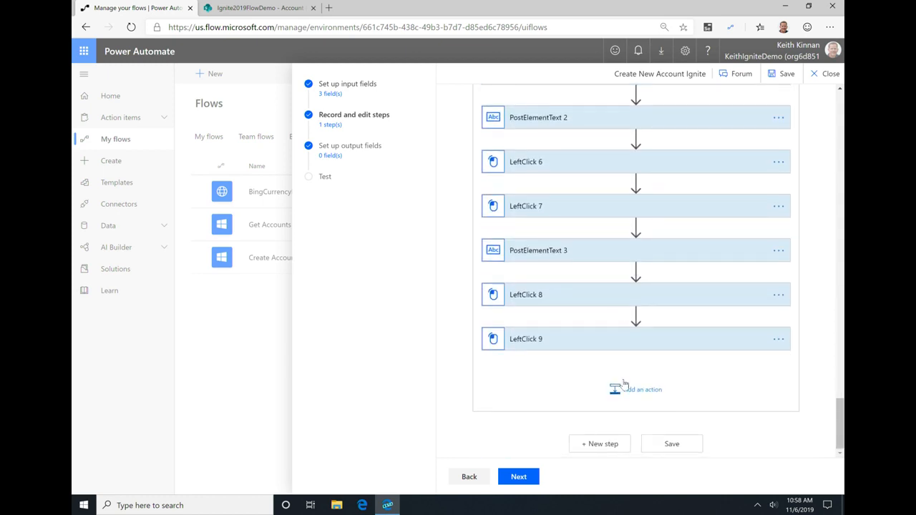
click(671, 444)
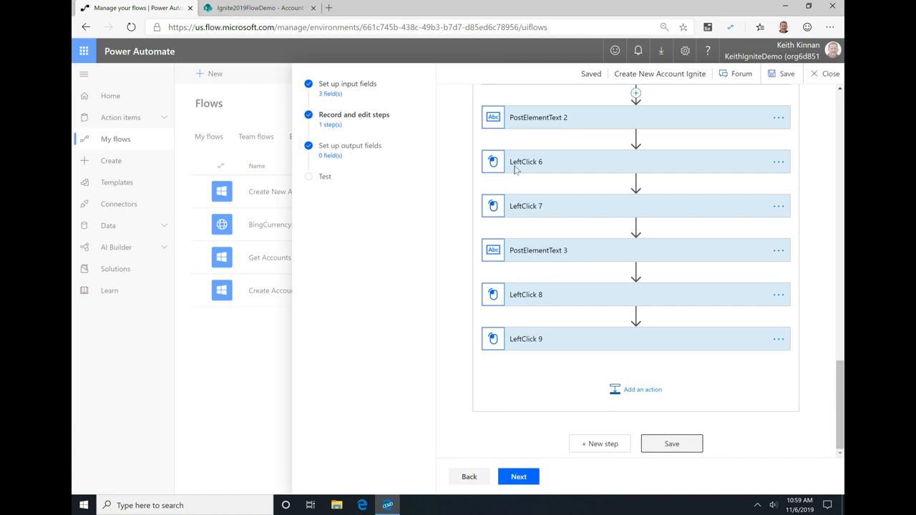
Step: Continue past the output fields to the test stage and set the Account Name input to Company ABC
click(524, 478)
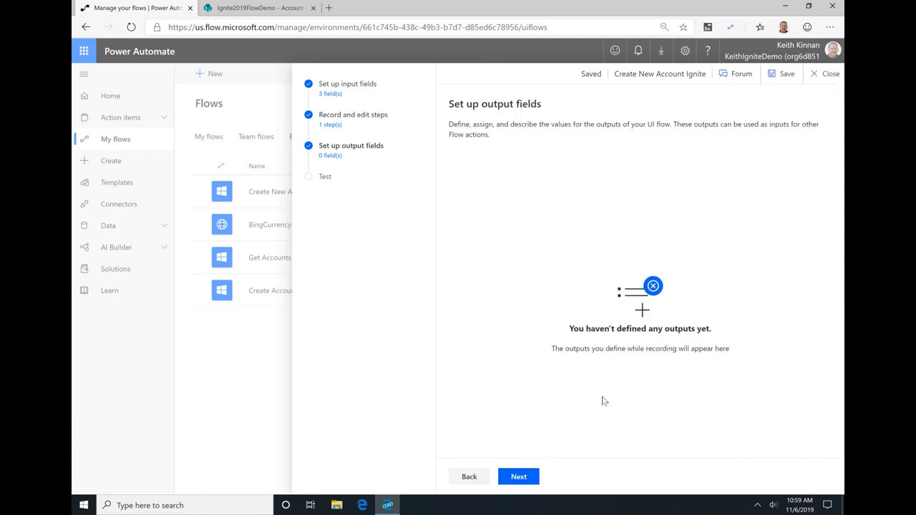
click(529, 476)
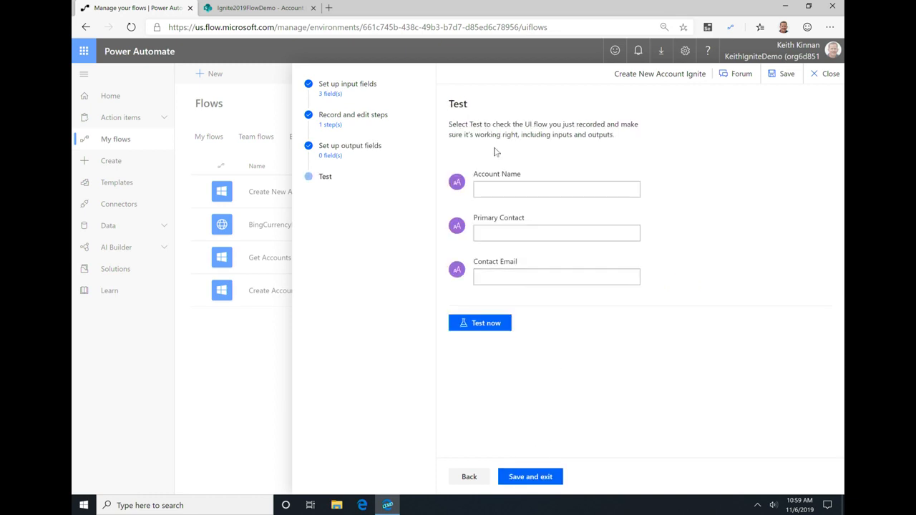
click(514, 188)
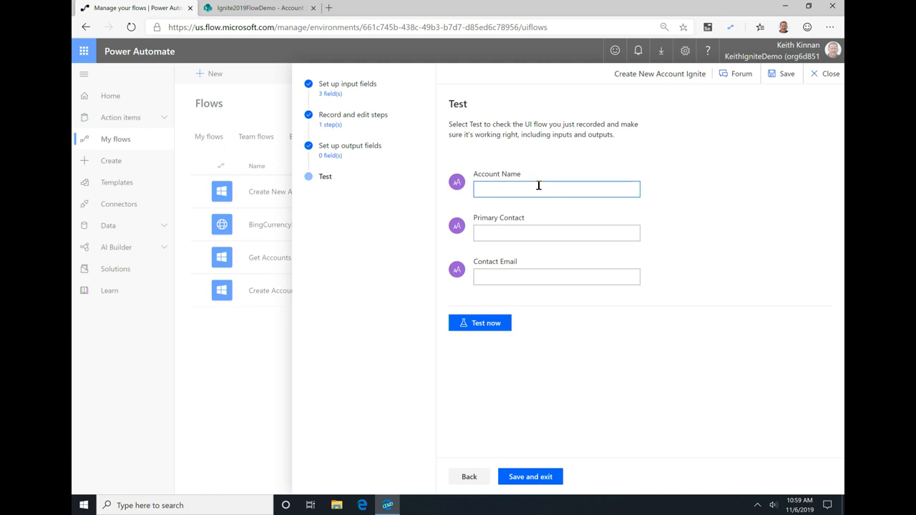
text(Compnay)
key(BackSpace)
key(BackSpace)
text(any ABC)
key(Tab)
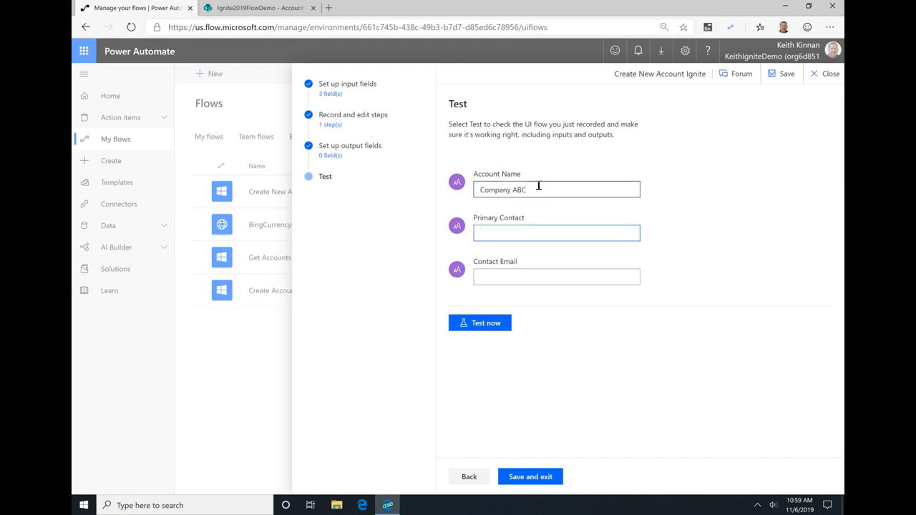
Step: Fill in the primary contact's name and the contact's e-mail address as test inputs
text(John Doe)
key(Tab)
text(john@)
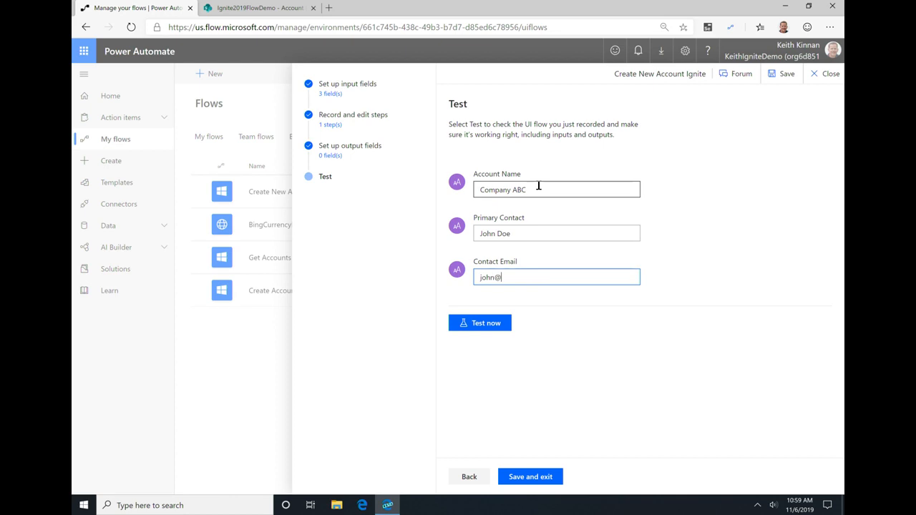
text(companyabc.com)
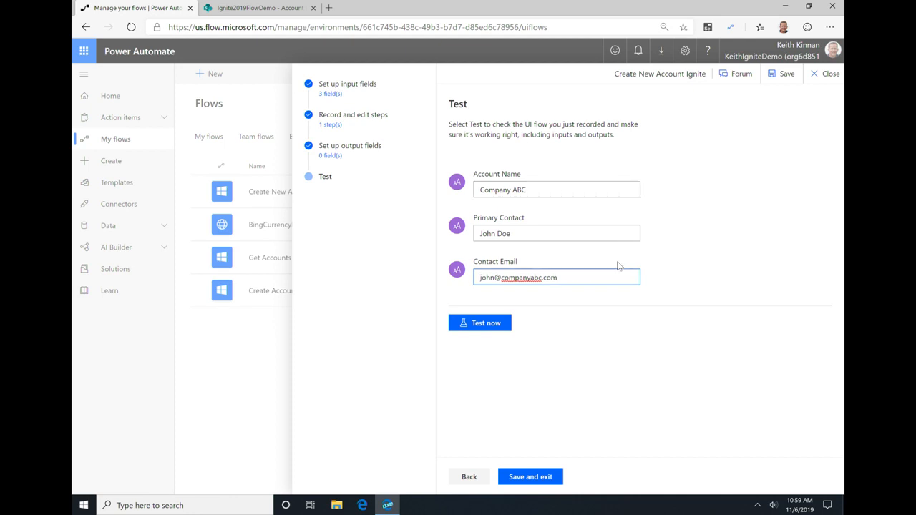
Step: Run the UI flow test with the entered inputs and let it create and save the Company ABC account in Contoso Invoicing
click(497, 327)
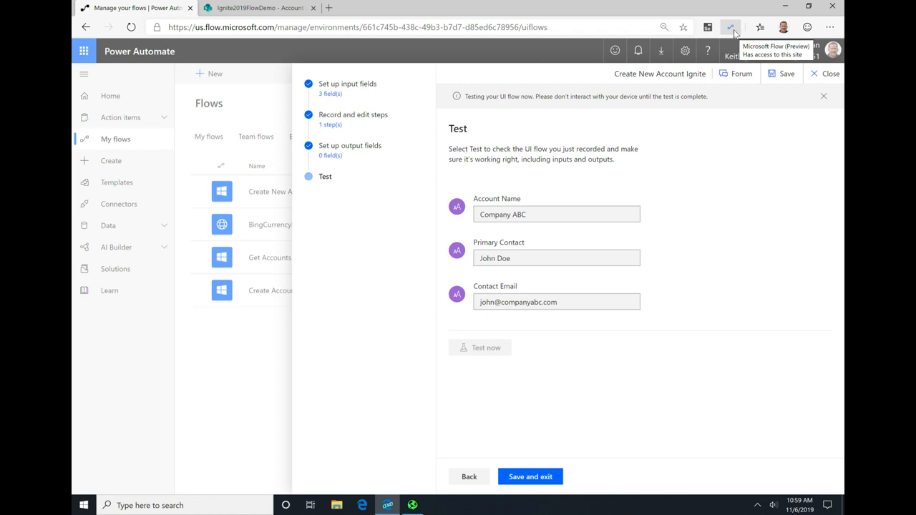
click(757, 506)
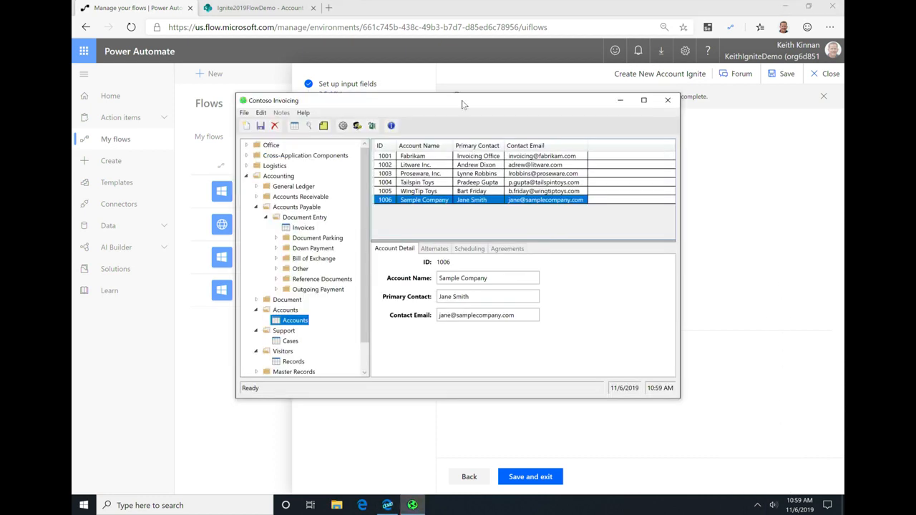
click(244, 113)
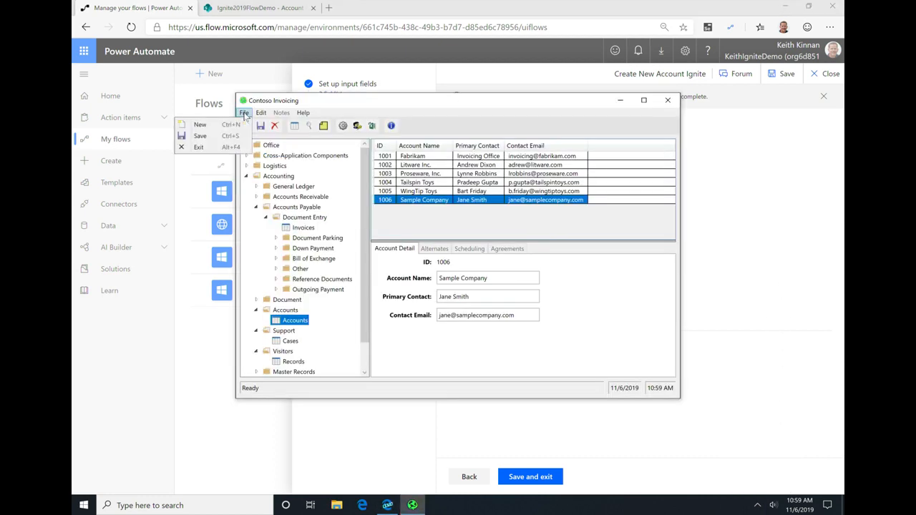
click(214, 126)
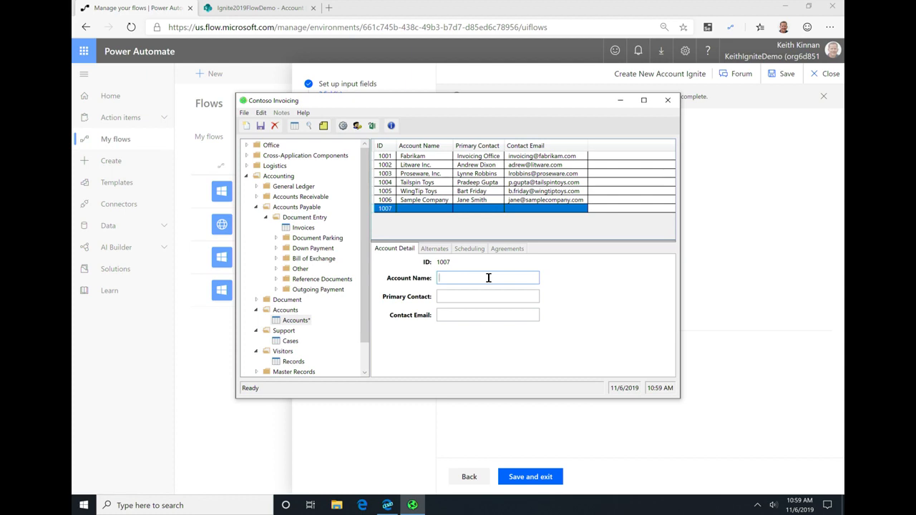
text(Company ABC)
click(487, 296)
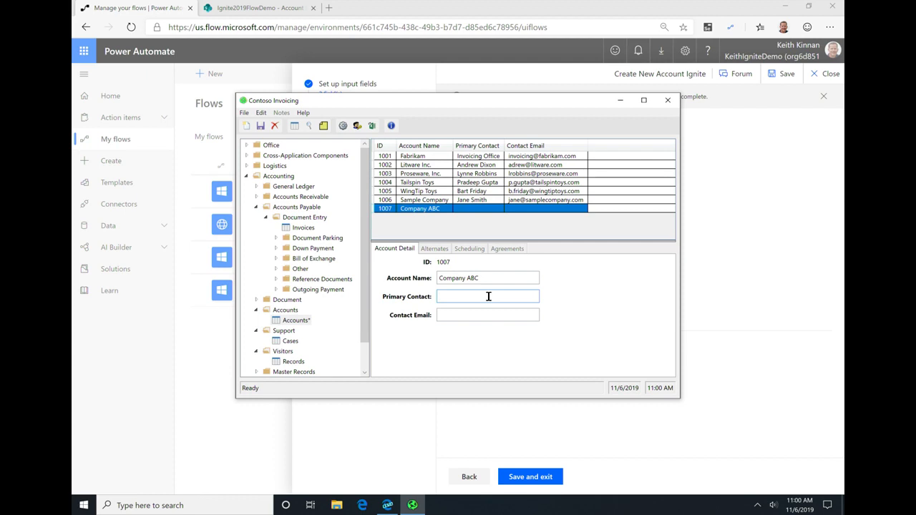
text(John Doe)
click(487, 315)
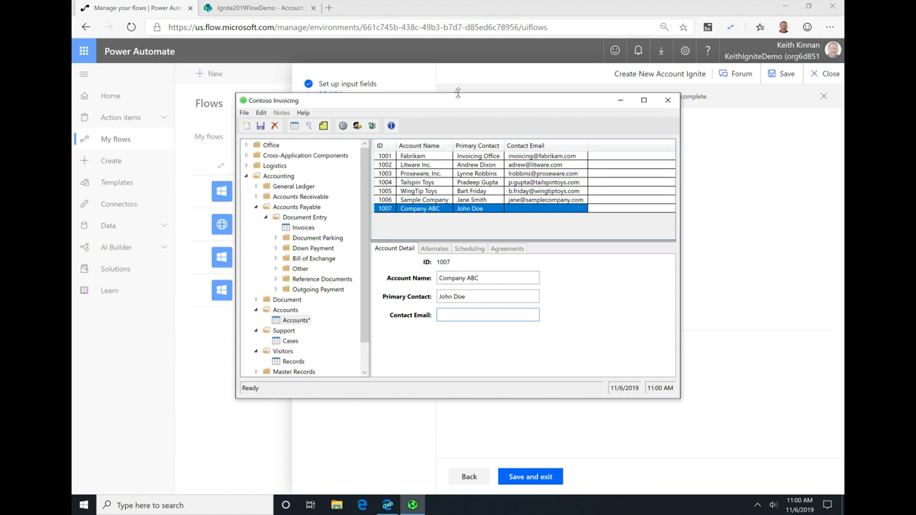
text(john@companyabc.com)
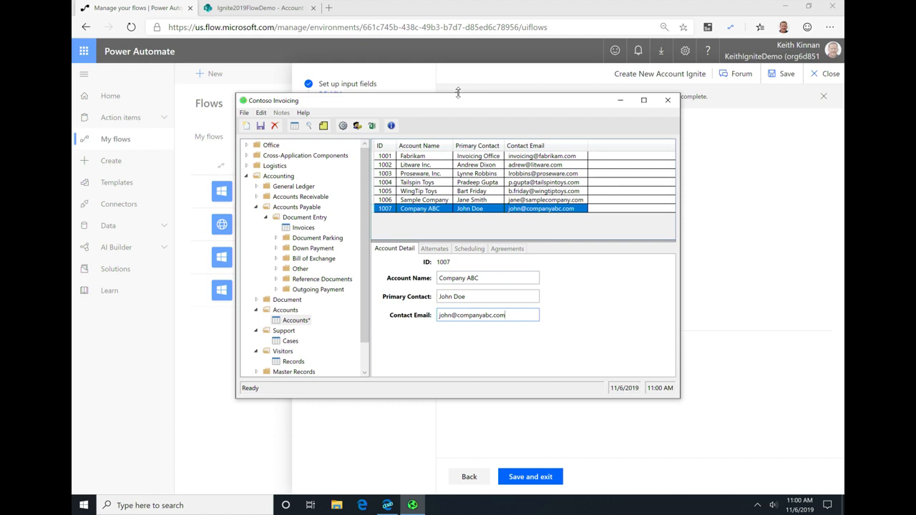
click(261, 125)
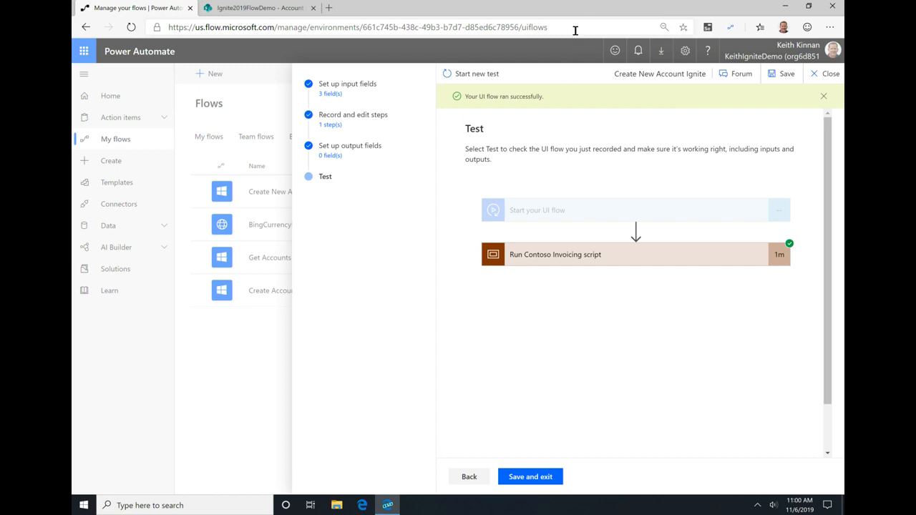
Step: Expand the Run Contoso Invoicing script result and check the status and duration of each recorded action
click(577, 265)
click(577, 265)
click(577, 265)
scroll(580, 287, down, 5)
scroll(580, 287, down, 2)
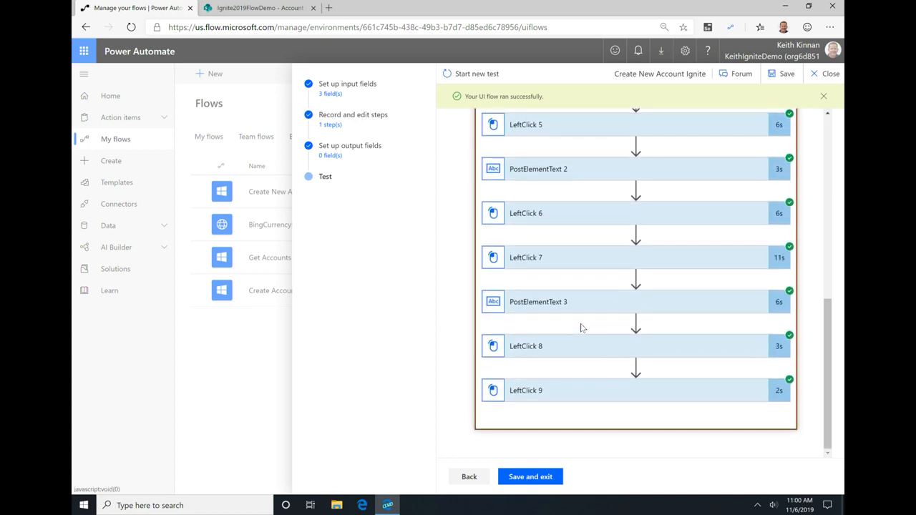
Step: Close the UI flow editor and show the list of regular flows under My flows
click(823, 76)
click(462, 289)
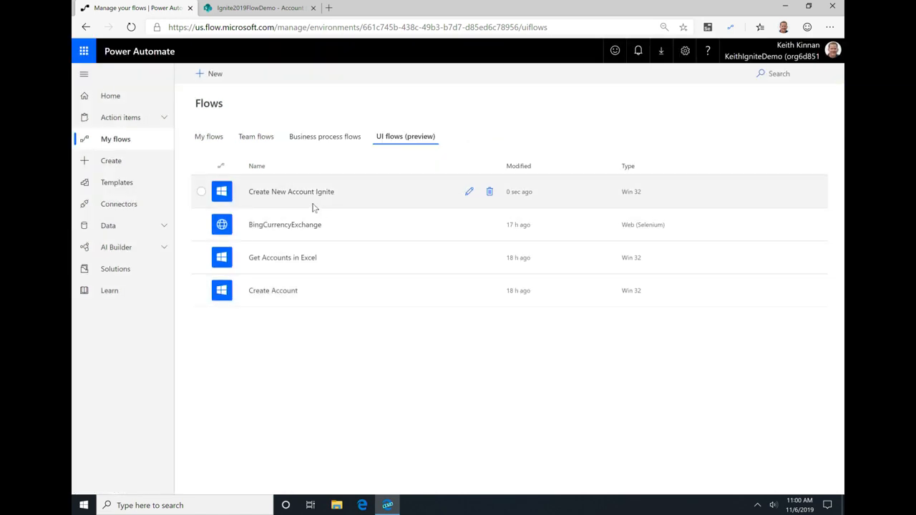
click(222, 142)
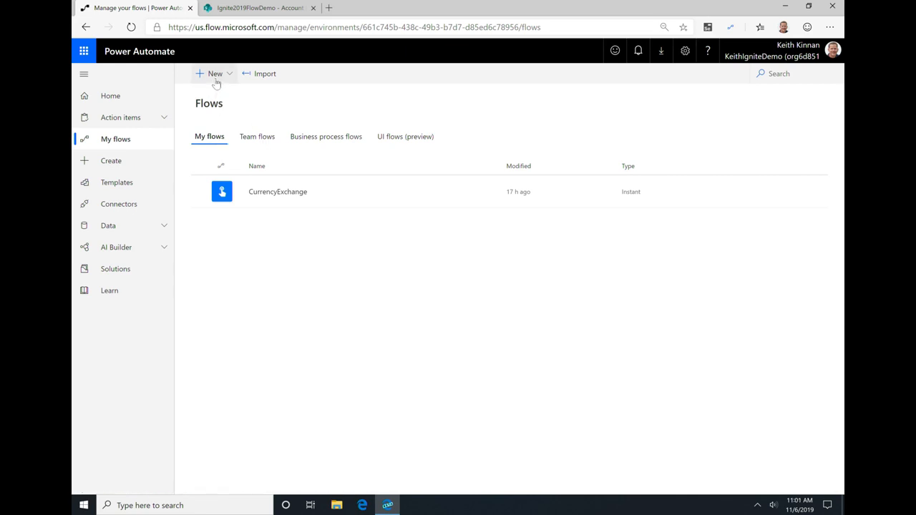
Step: Refresh the Account List Ignite list in SharePoint to check its contents, and return to Power Automate
click(258, 8)
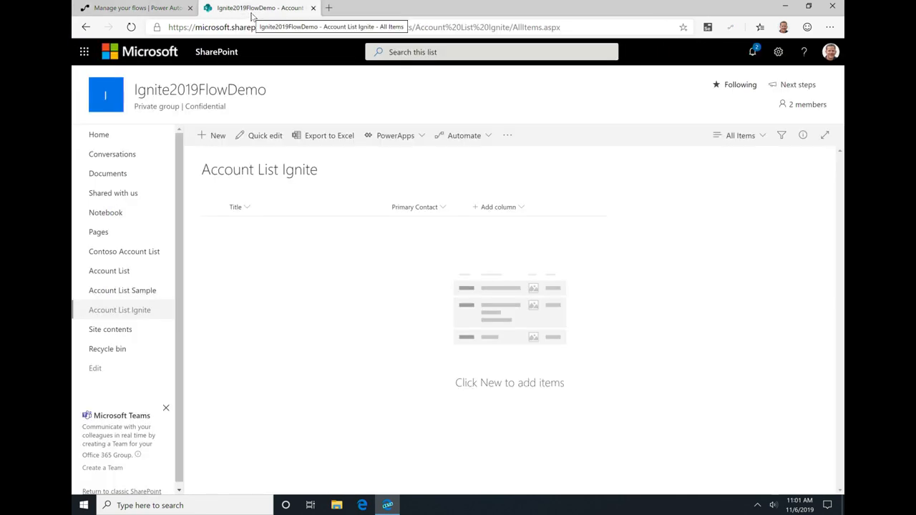
click(136, 30)
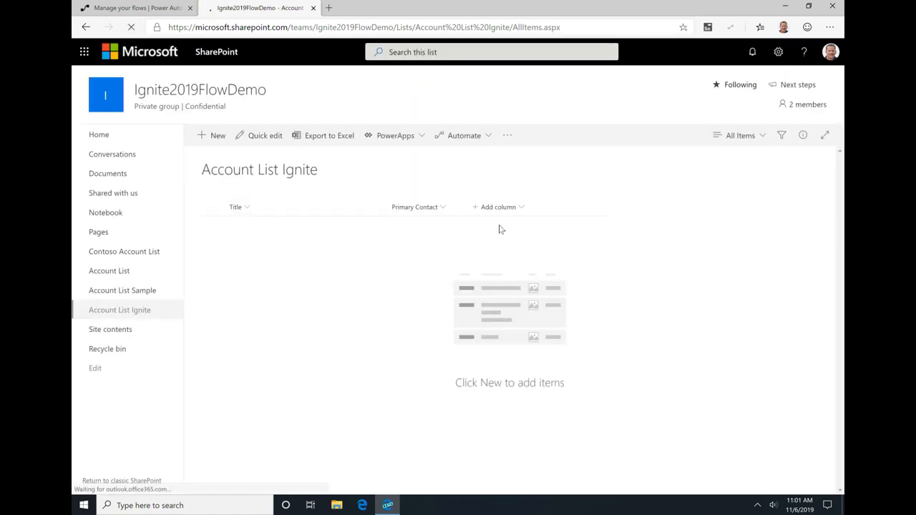
click(163, 8)
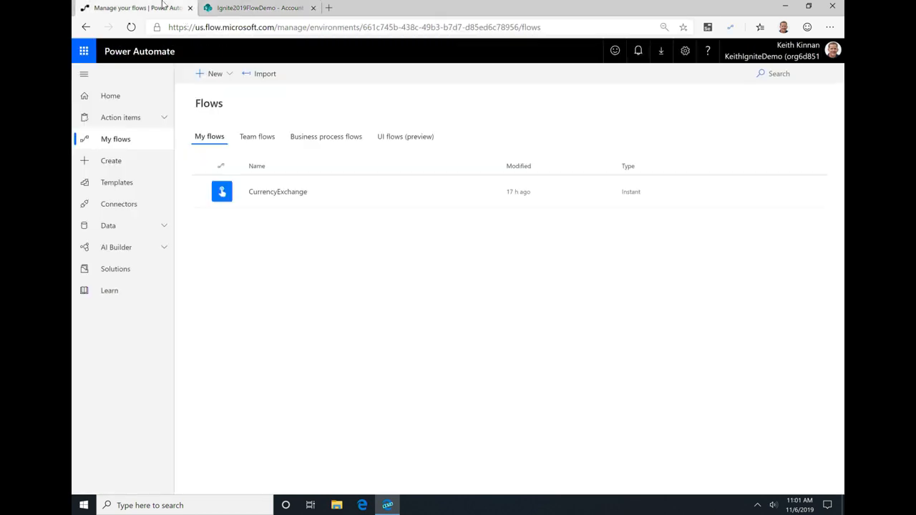
Step: Start a blank automated flow named "Create New Account from Sharepoint"
click(216, 75)
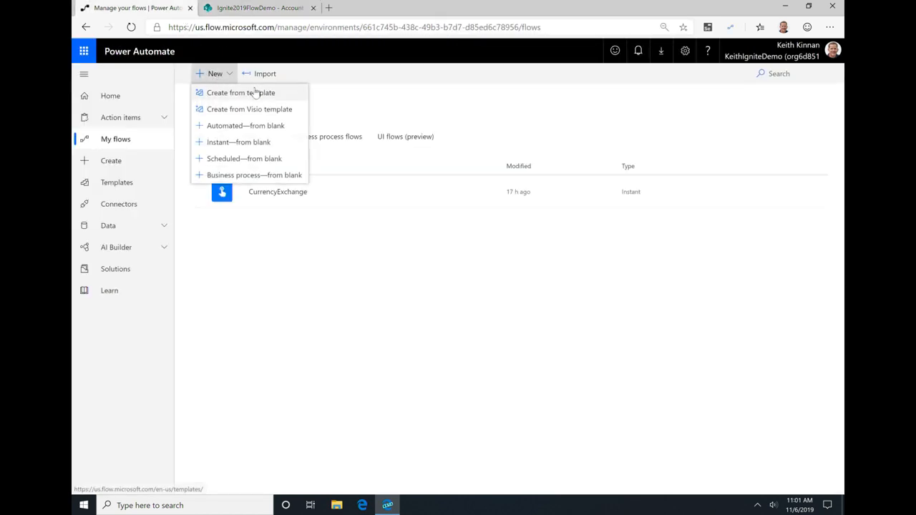
click(245, 126)
click(505, 178)
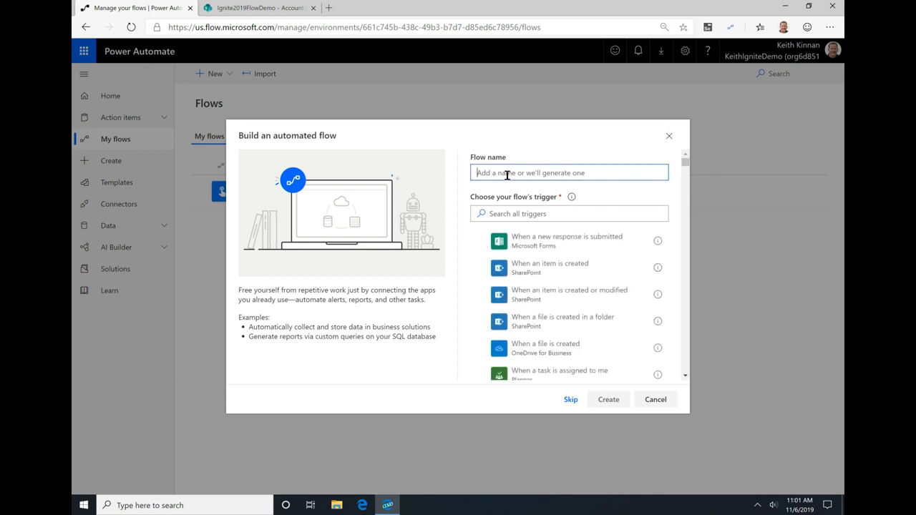
text(Create New Account)
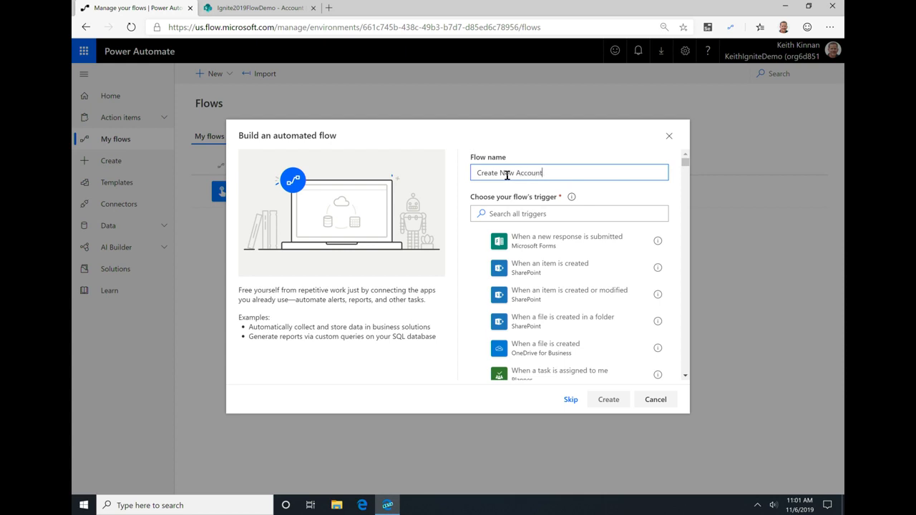
text( from Sharepoint)
Step: Choose the SharePoint trigger "When an item is created" and create the flow
click(543, 213)
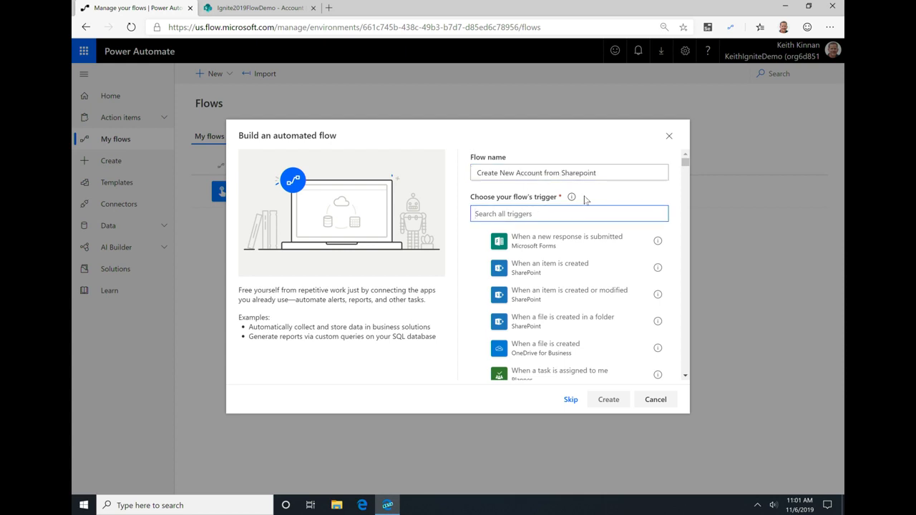
drag(686, 166, 692, 192)
click(562, 270)
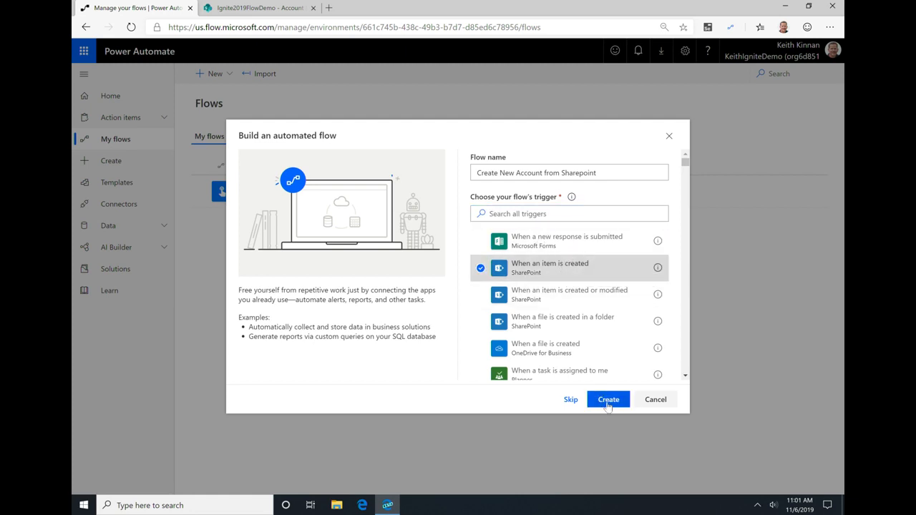
click(608, 401)
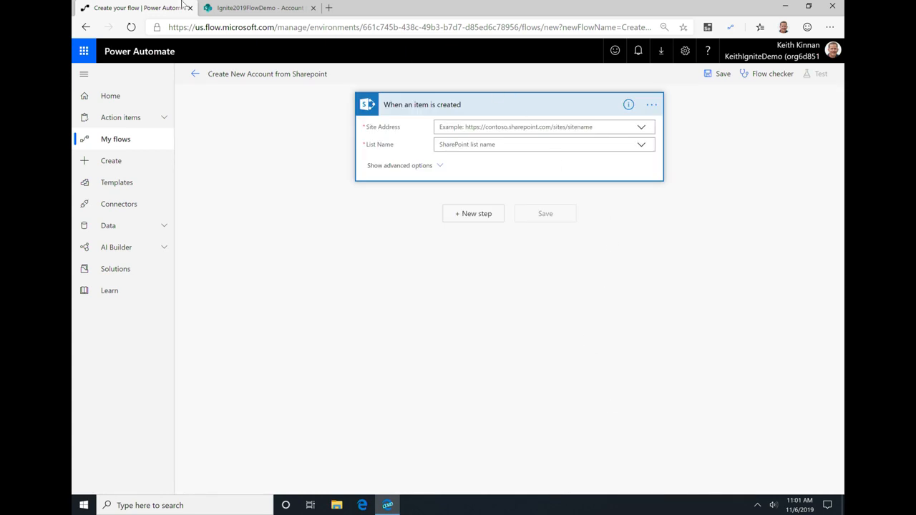
click(254, 9)
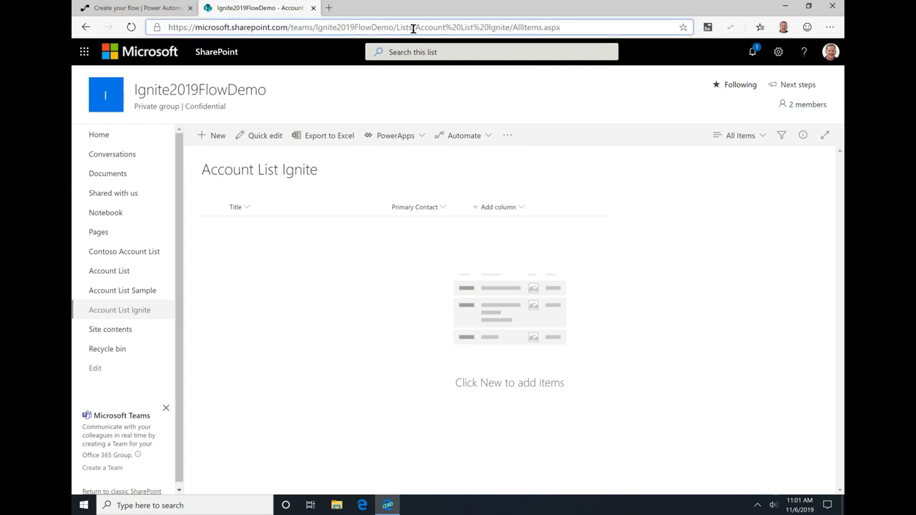
drag(392, 28, 169, 27)
key(ctrl+c)
click(165, 9)
click(477, 126)
key(ctrl+v)
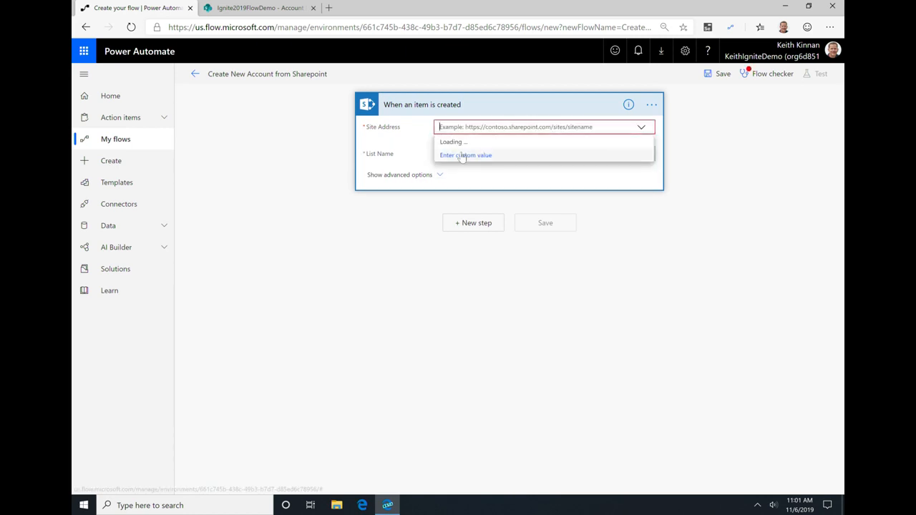
click(474, 154)
key(ctrl+v)
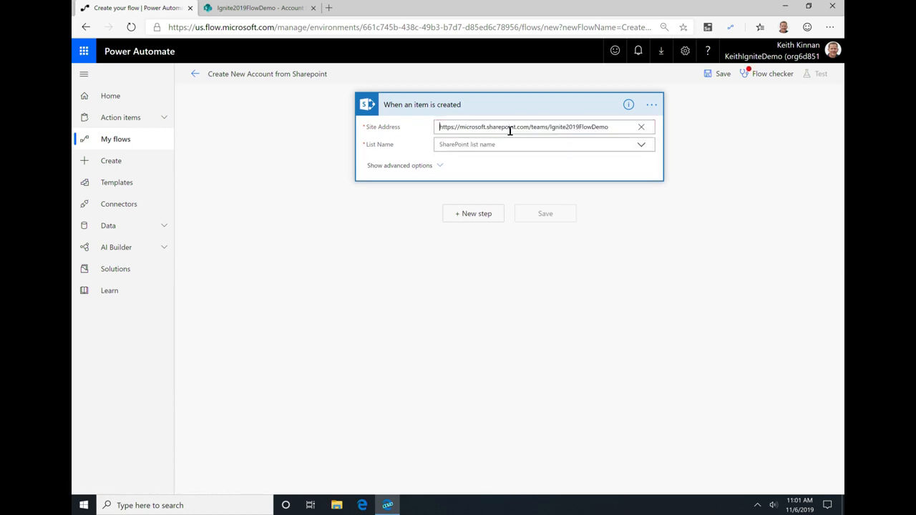
click(515, 146)
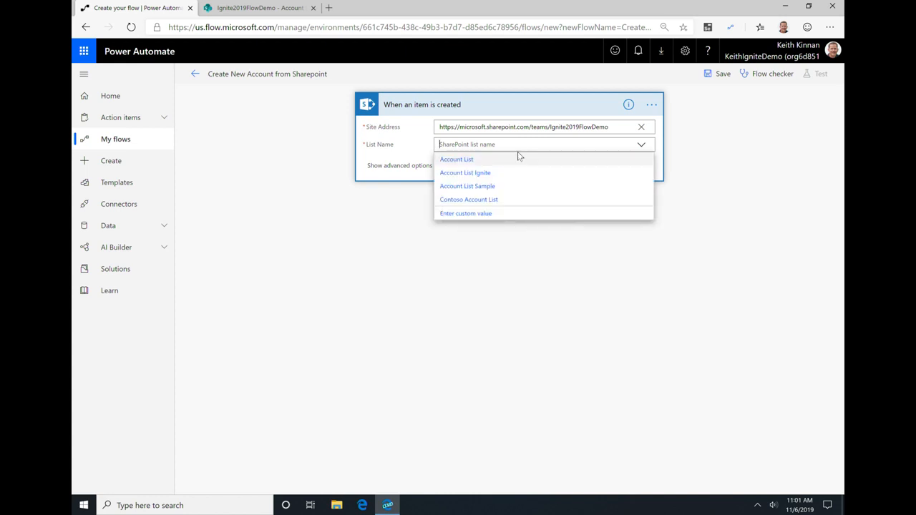
click(486, 174)
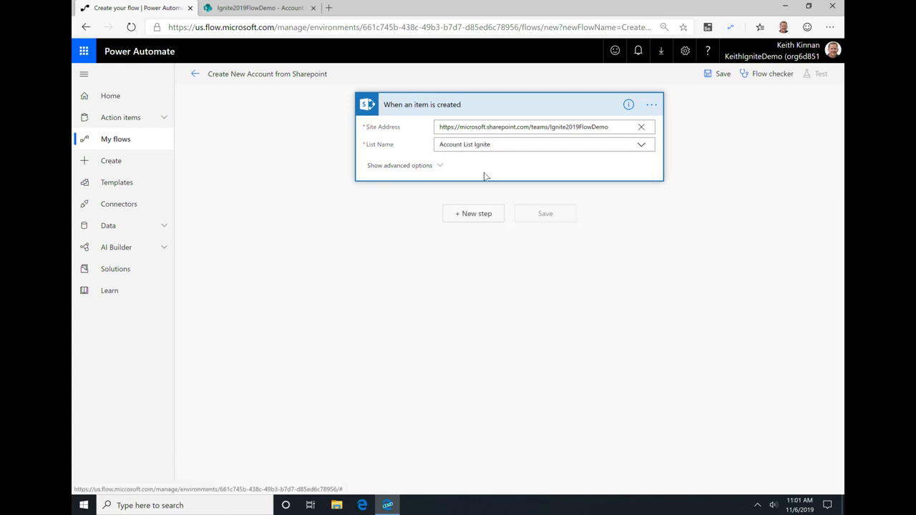
Step: Add a new step after the trigger, searching for "UI Flow" and choosing the action "Run a UI flow for desktop"
click(478, 214)
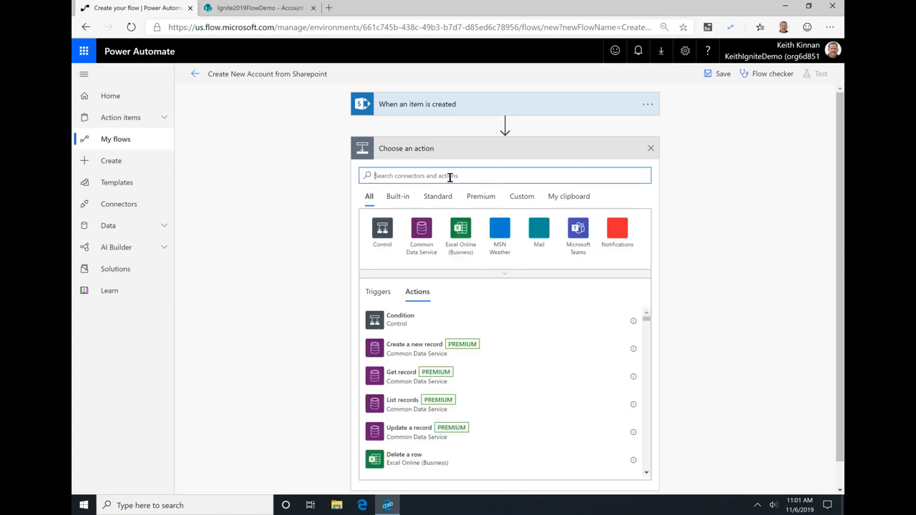
text(UI Flow)
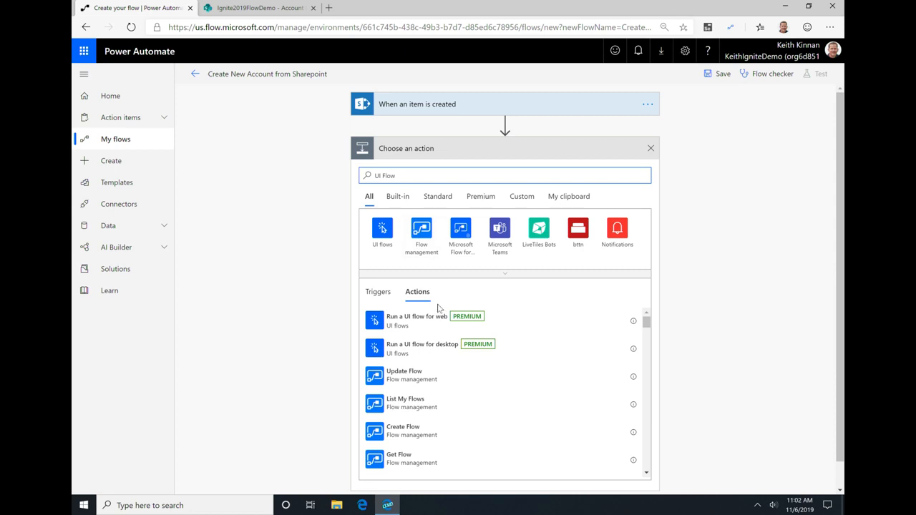
click(424, 349)
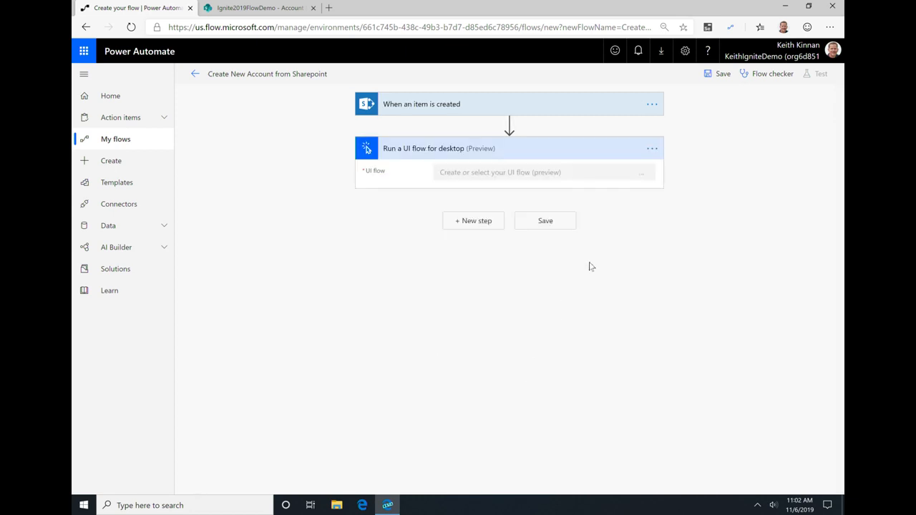
Step: Select the existing Create Account UI flow for the desktop UI flow action
click(644, 173)
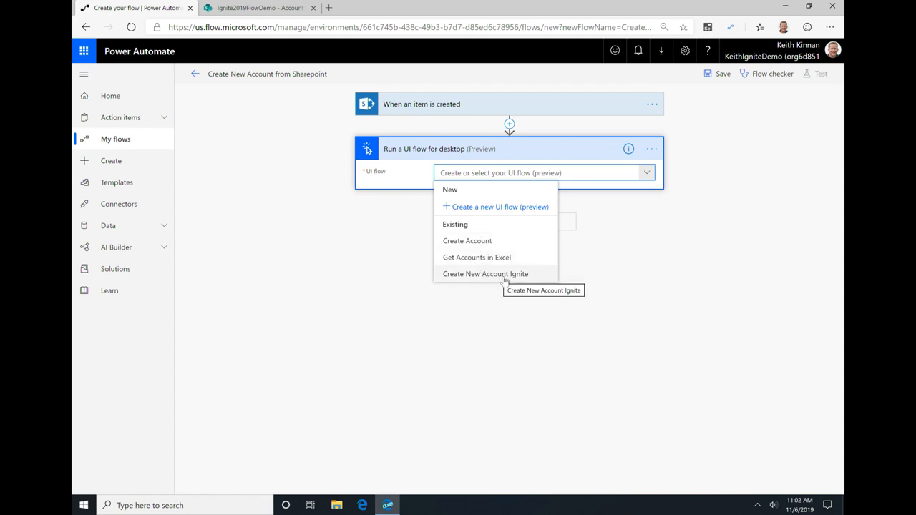
click(467, 241)
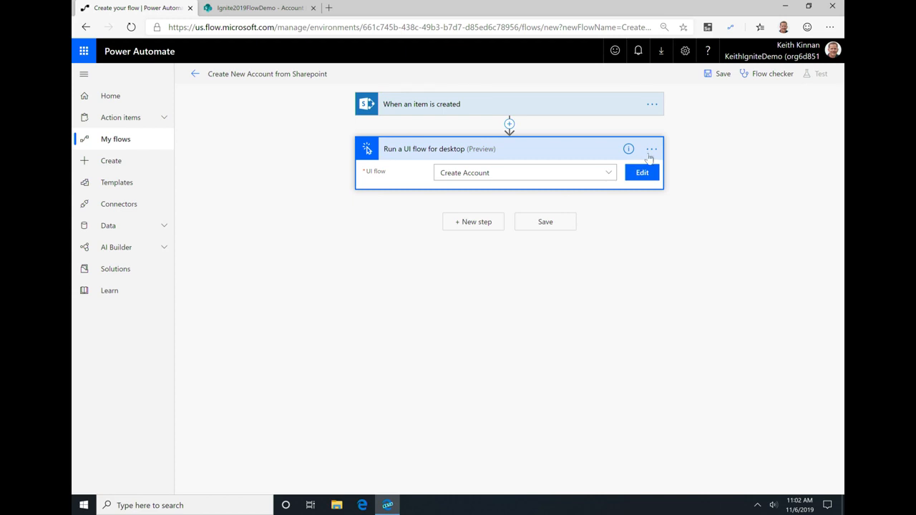
click(649, 153)
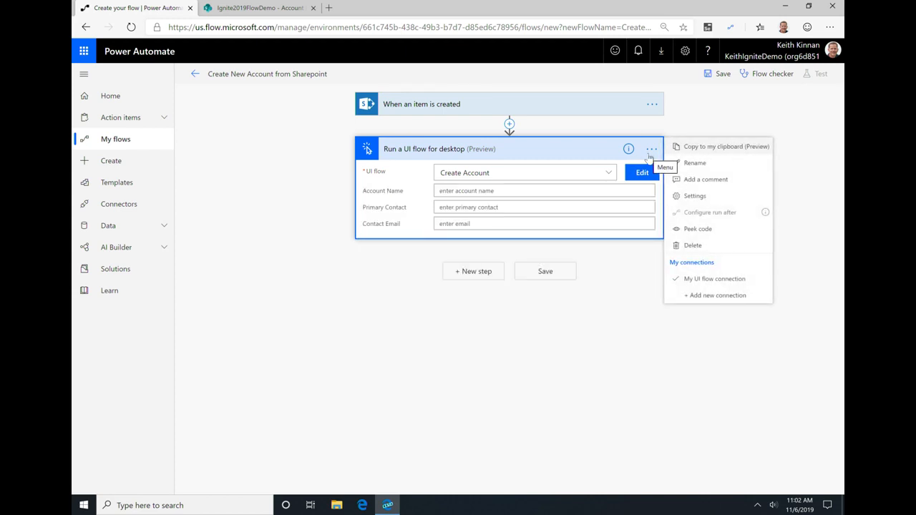
click(713, 295)
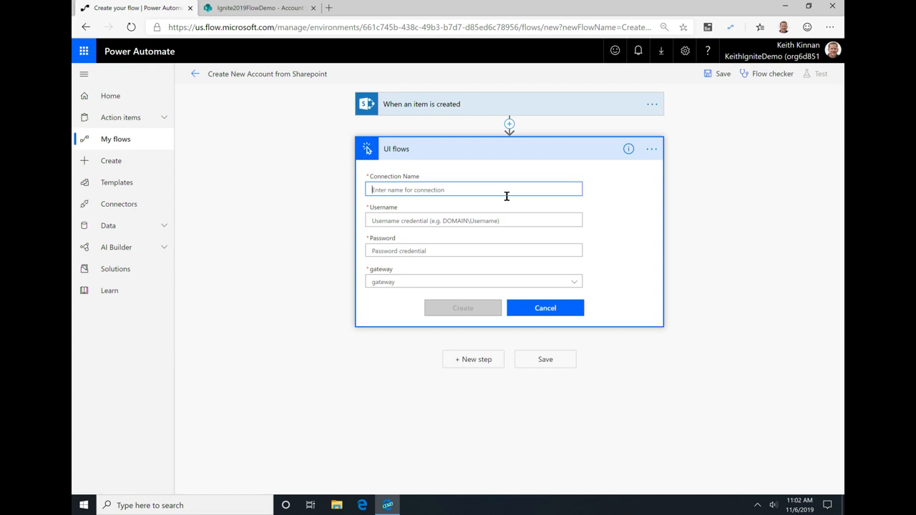
click(572, 280)
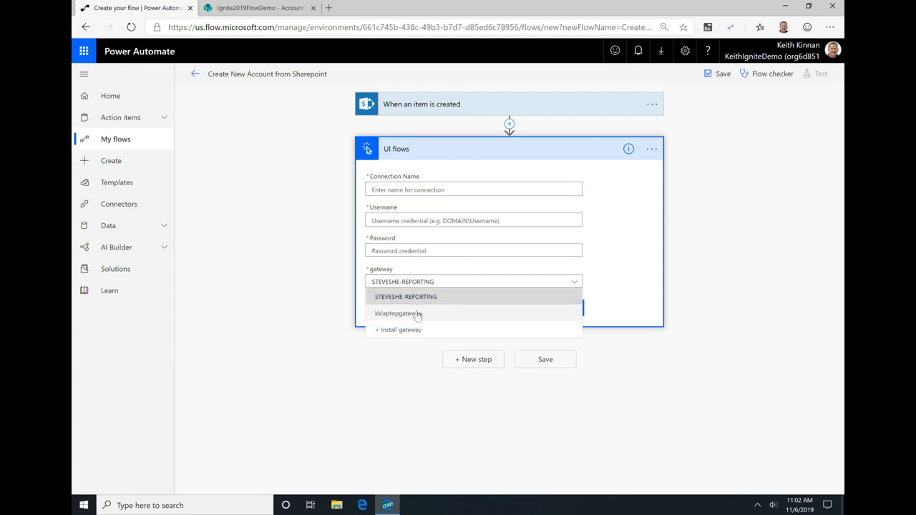
click(552, 282)
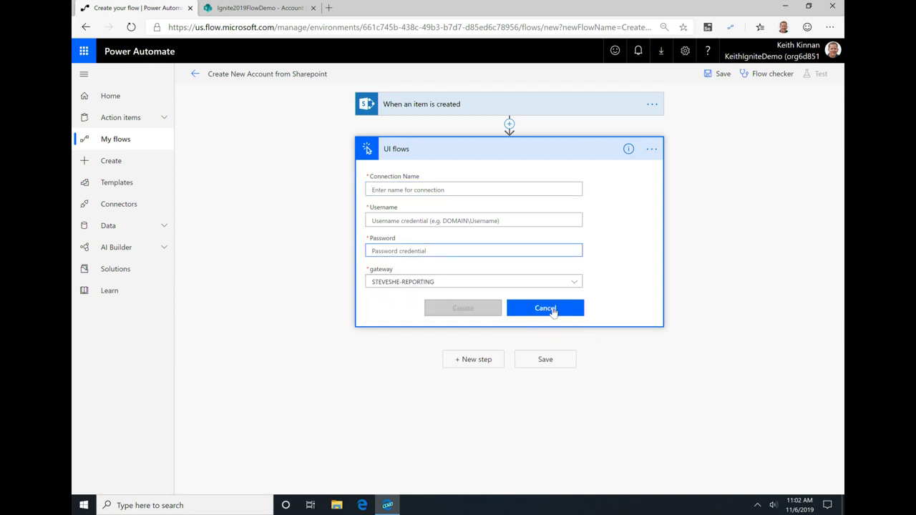
click(553, 310)
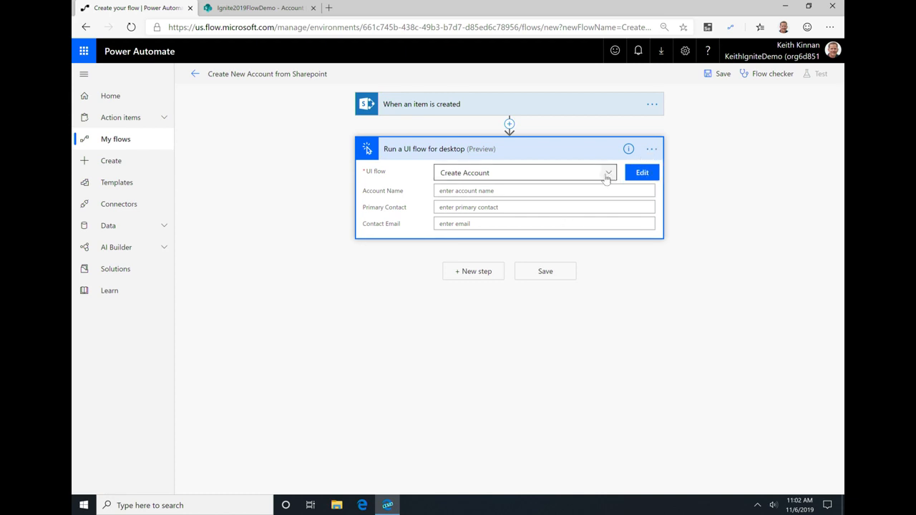
Step: Choose My UI flow connection as the connection for the desktop UI flow action
click(651, 149)
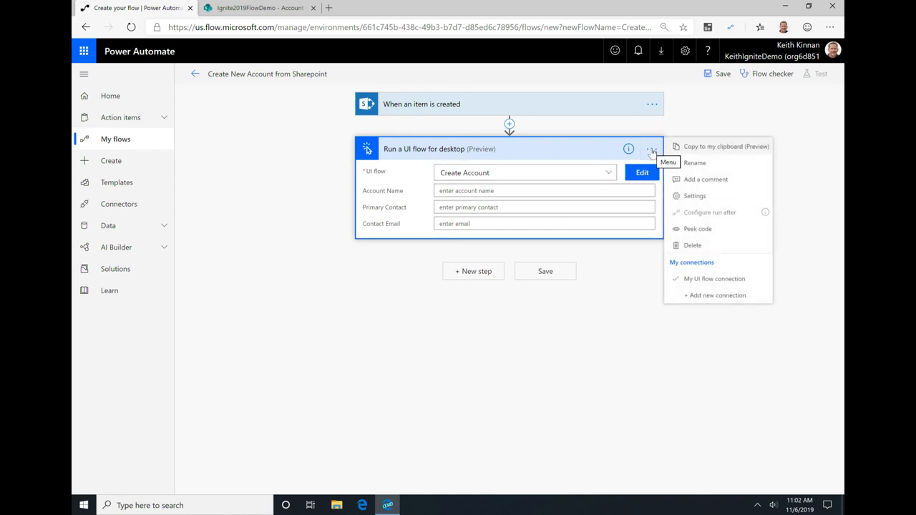
click(715, 279)
click(529, 173)
click(531, 174)
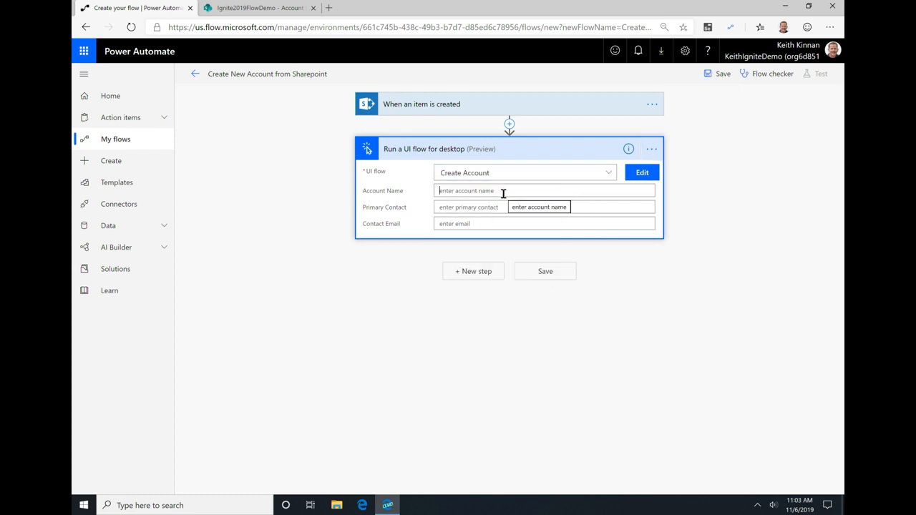
Step: Check the SharePoint list's columns and fill Account Name with the trigger's Title dynamic content, searching for "Title"
click(500, 190)
click(236, 6)
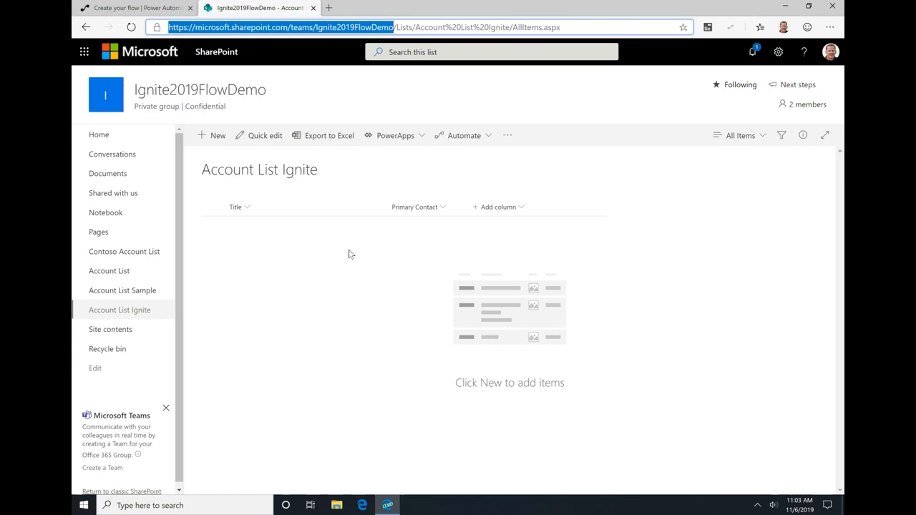
click(136, 8)
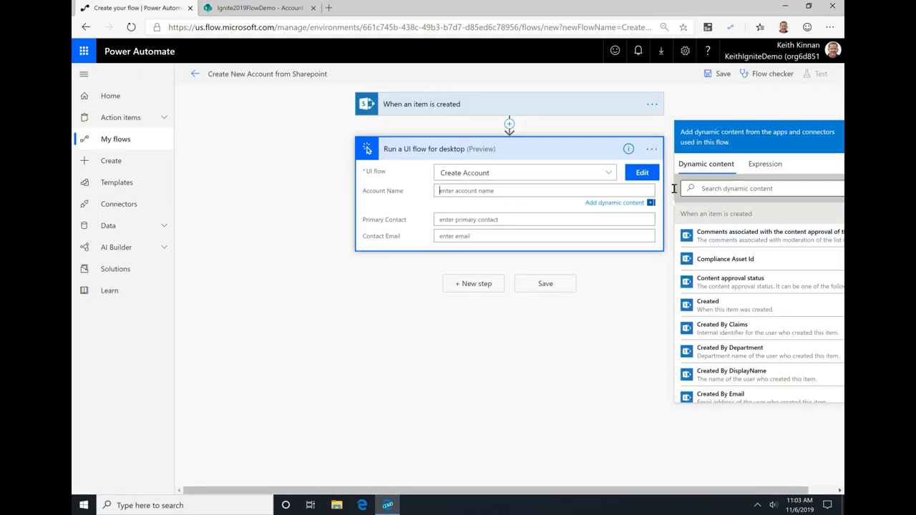
click(716, 189)
text(Title)
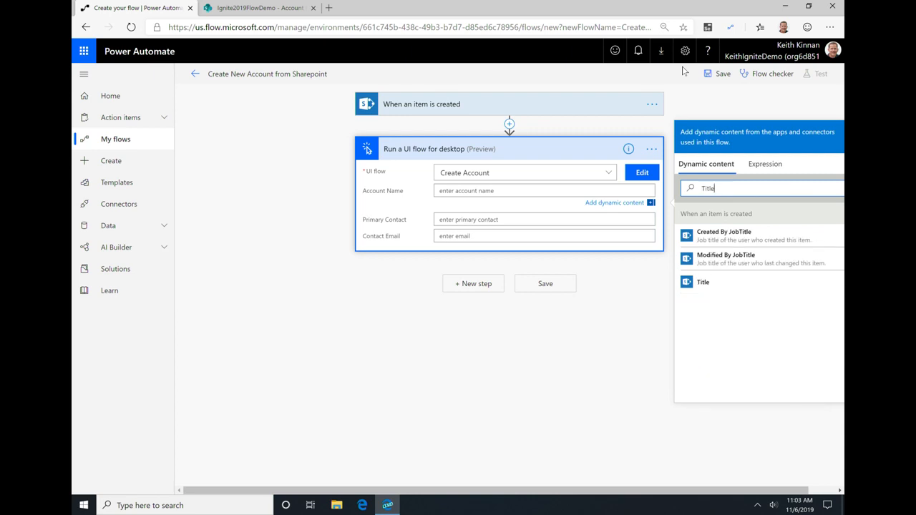
click(703, 286)
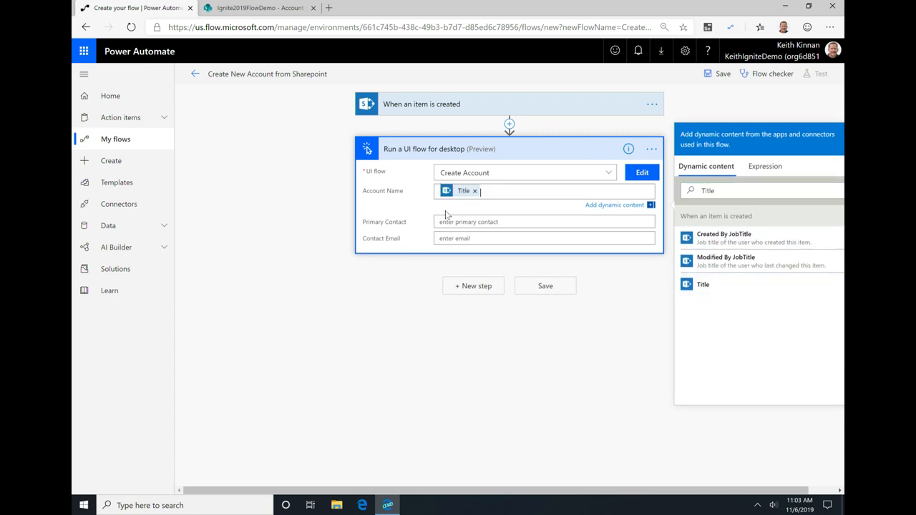
Step: Fill the Primary Contact input with the trigger's Primary Contact dynamic content, searching for "Primar"
click(458, 222)
click(723, 209)
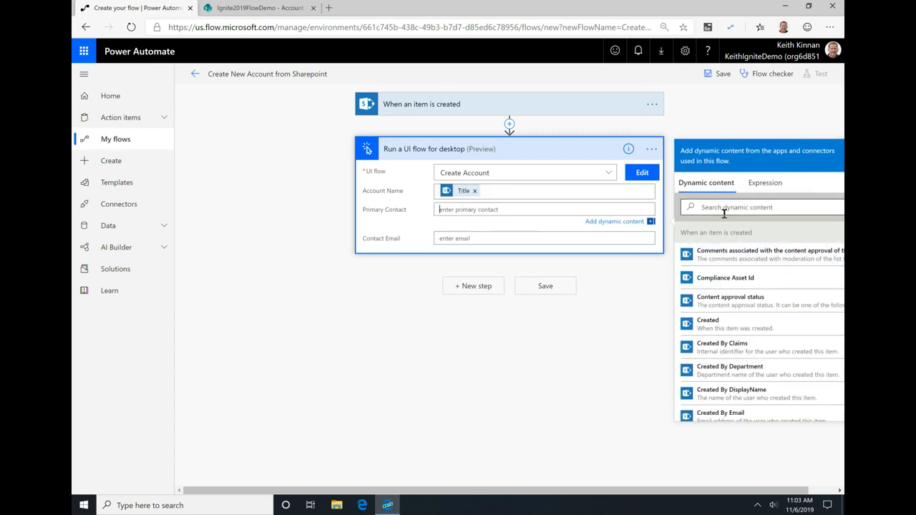
text(Primar)
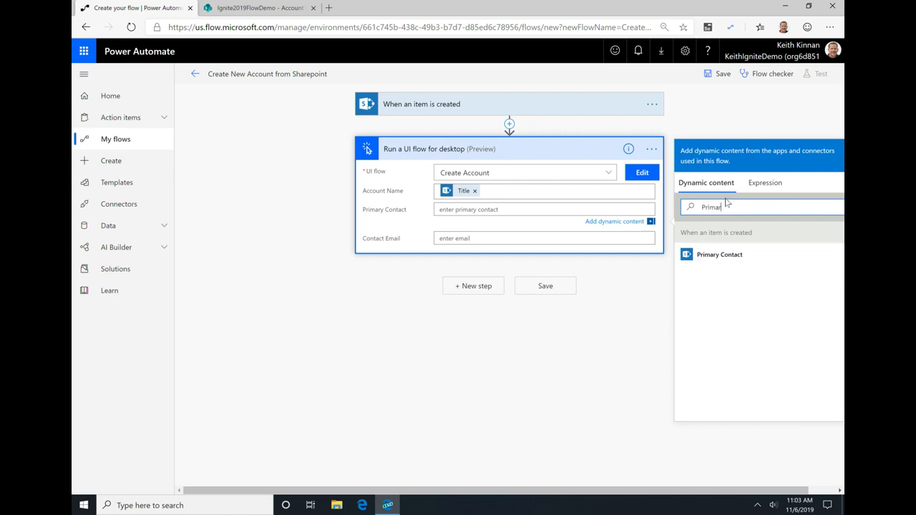
click(715, 255)
Step: Fill the Contact Email input with the trigger's Primary Contact dynamic content and save the flow
click(484, 236)
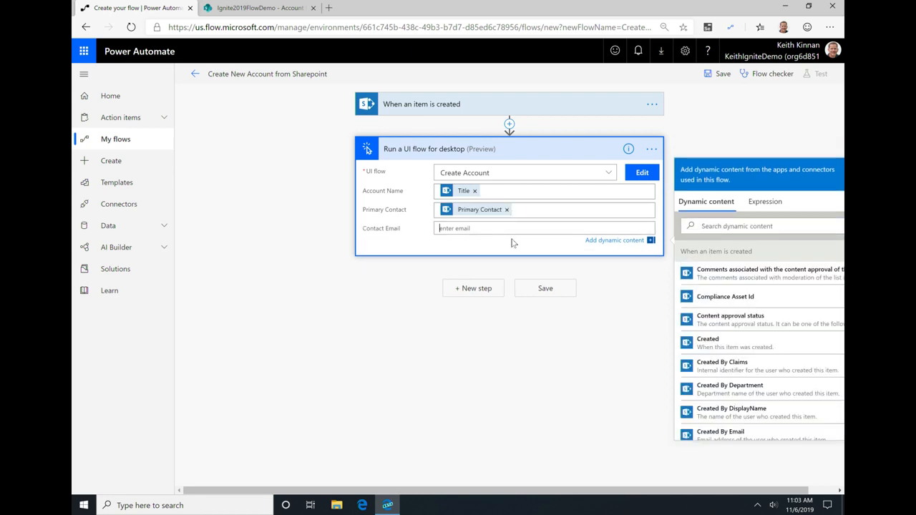
click(720, 225)
text(conta)
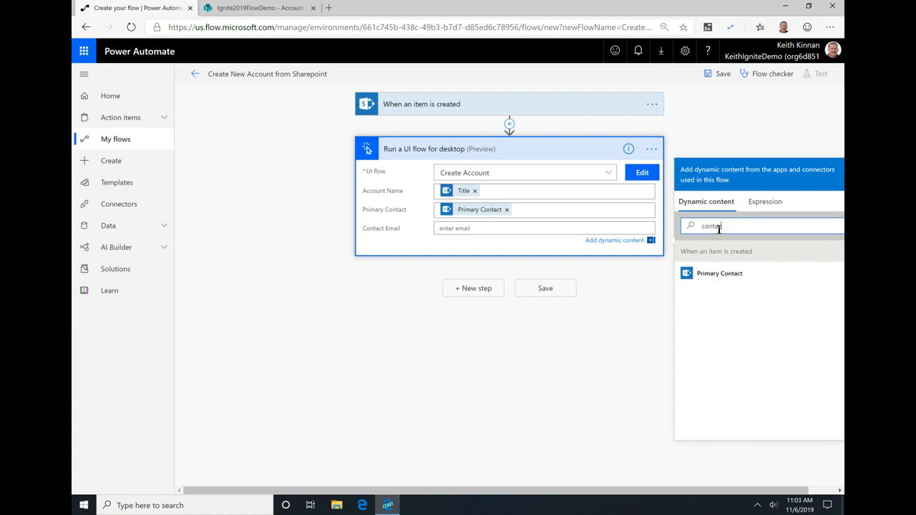
text(c)
click(720, 270)
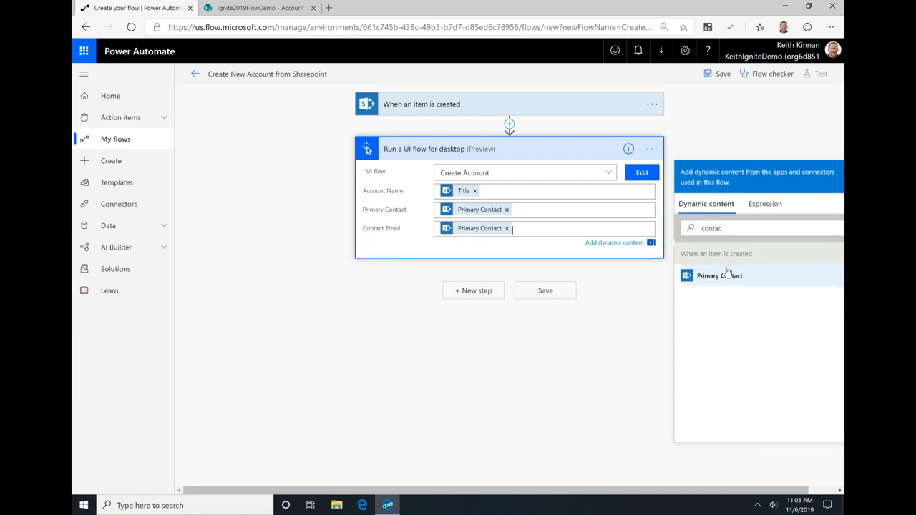
click(556, 296)
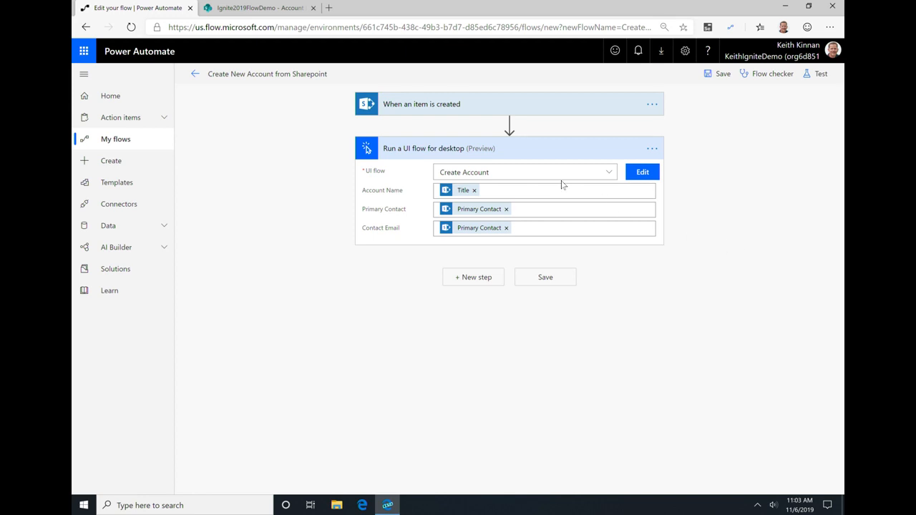
click(294, 7)
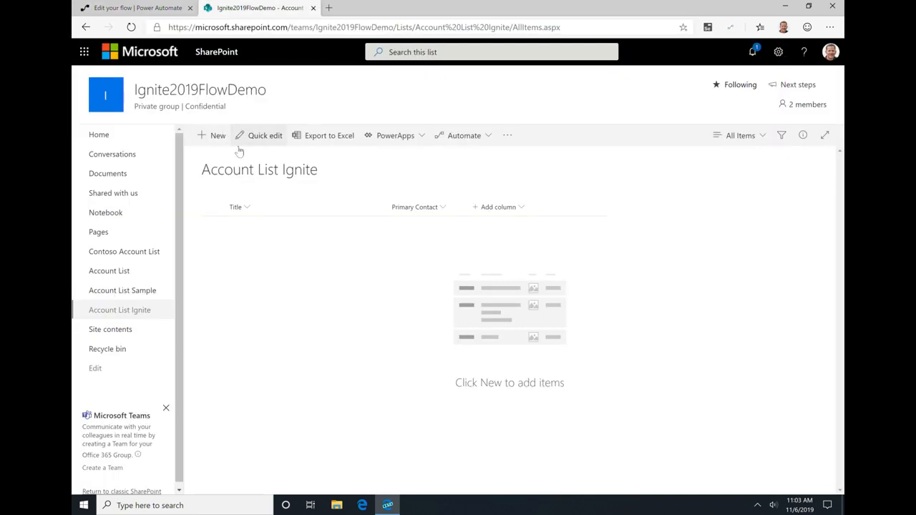
click(555, 154)
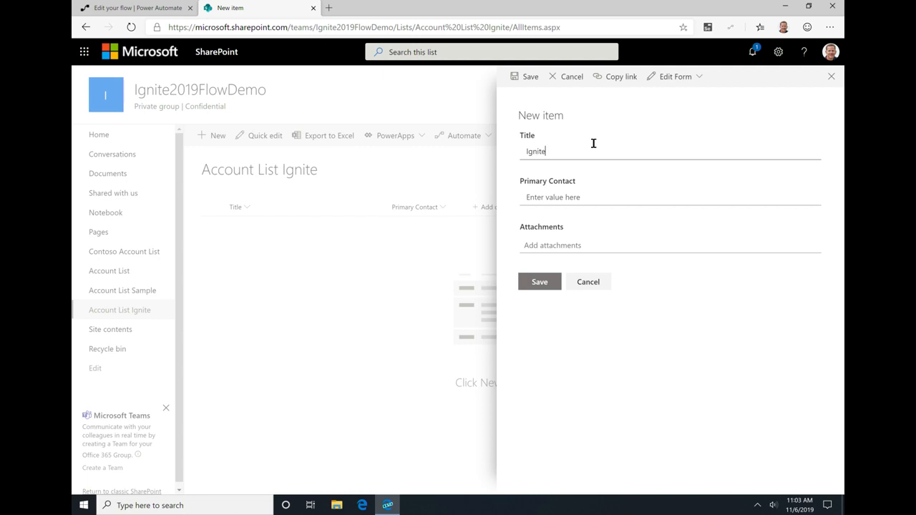
key(Tab)
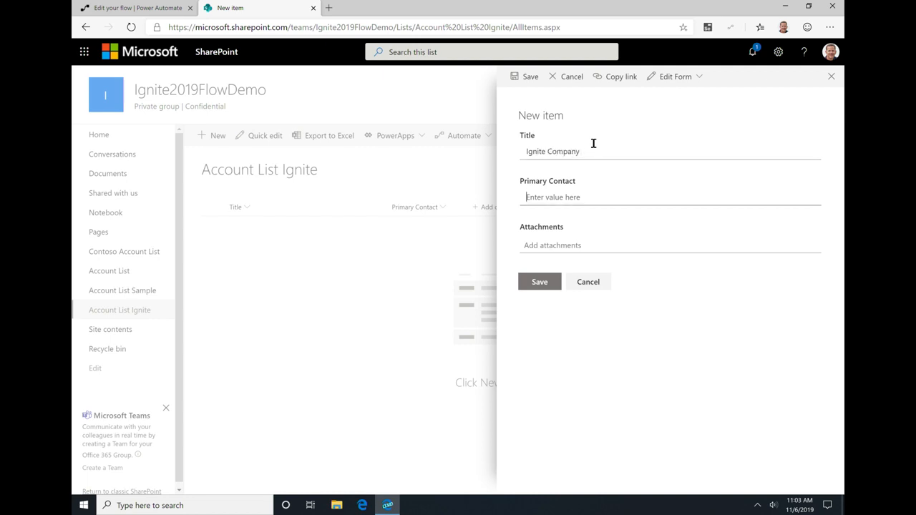
key(Tab)
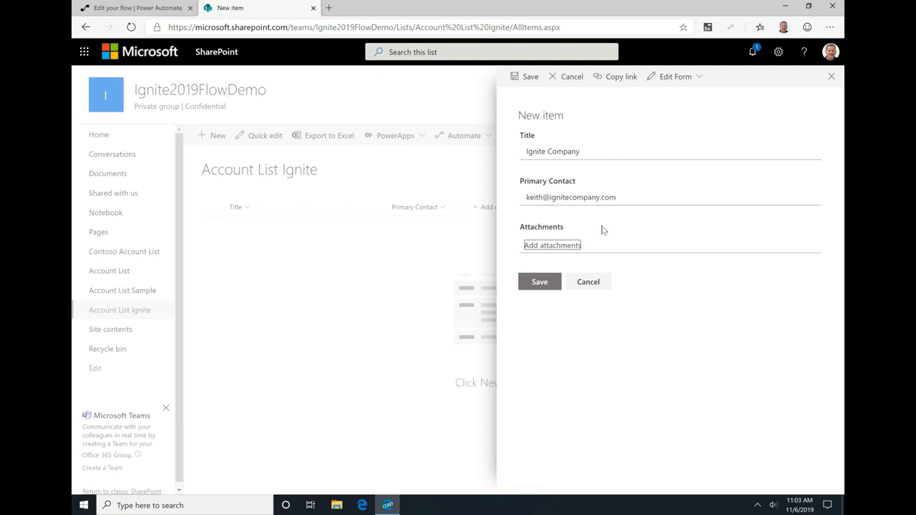
click(590, 286)
click(519, 212)
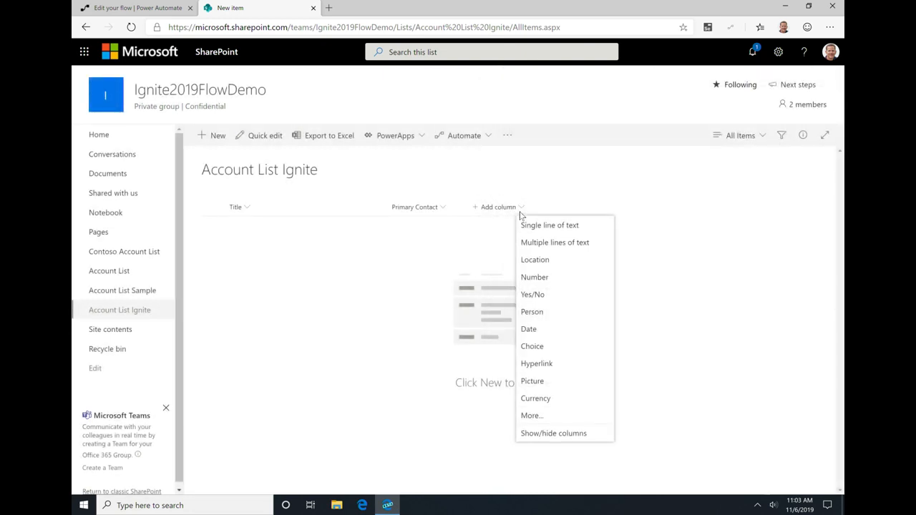
click(546, 226)
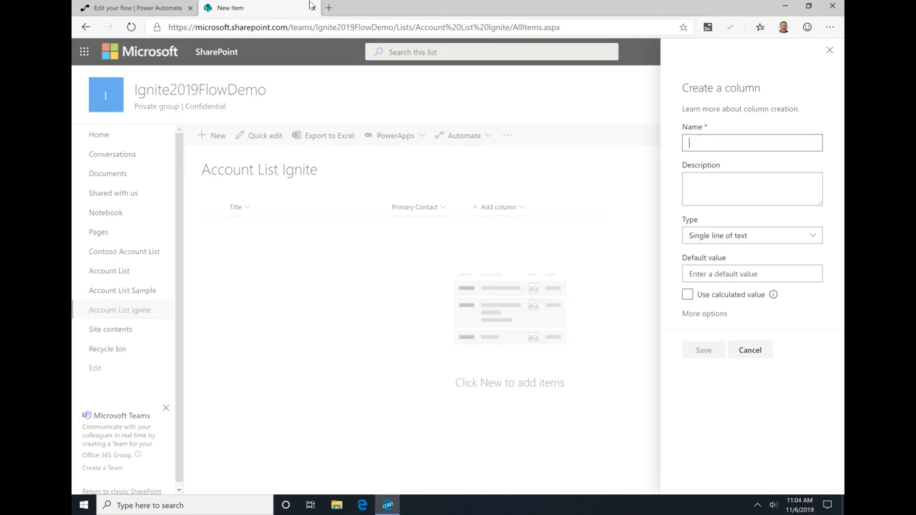
Step: Return to the flow and remove the Primary Contact dynamic content from the Contact Email input
click(136, 8)
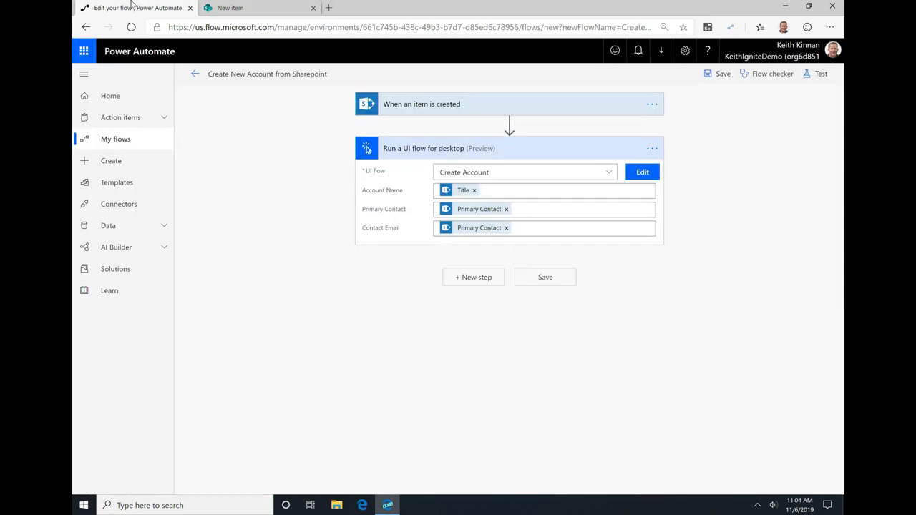
click(506, 228)
Step: Add a single line of text column named "email" to the SharePoint list Account List Ignite
click(236, 9)
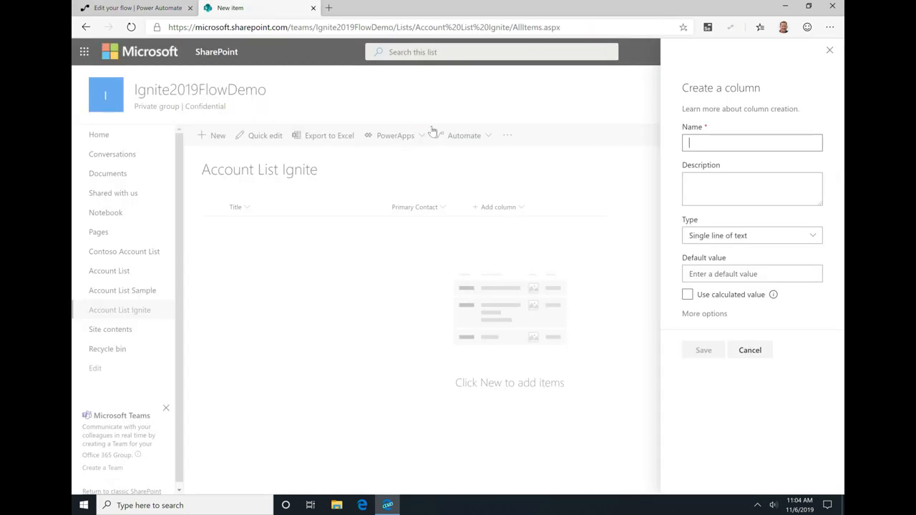
click(504, 210)
click(523, 214)
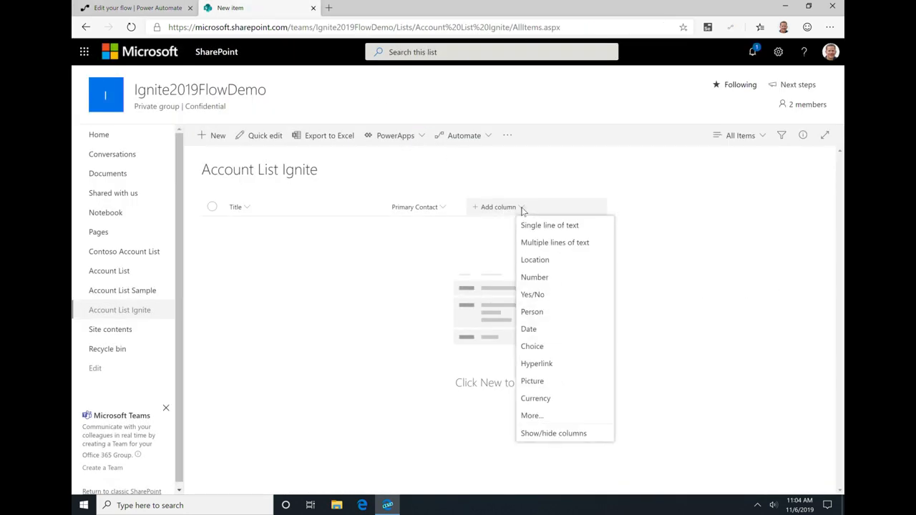
click(556, 228)
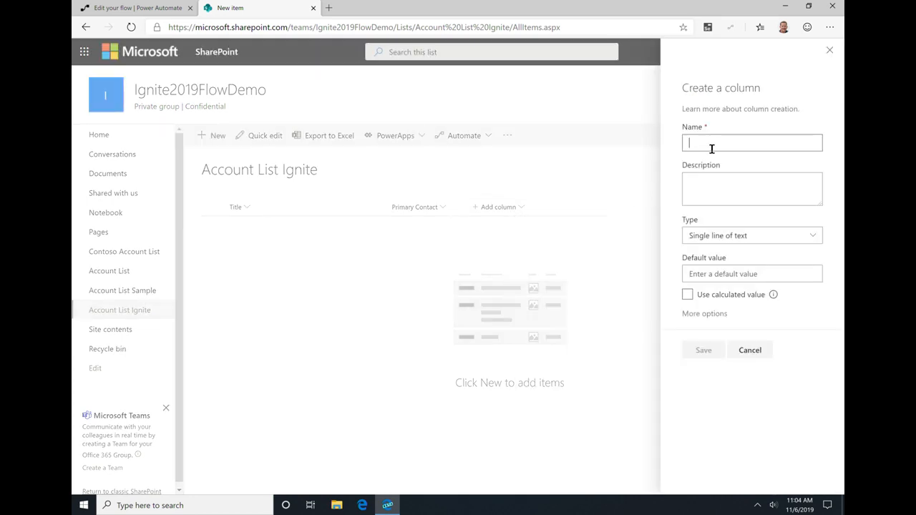
text(email)
click(705, 350)
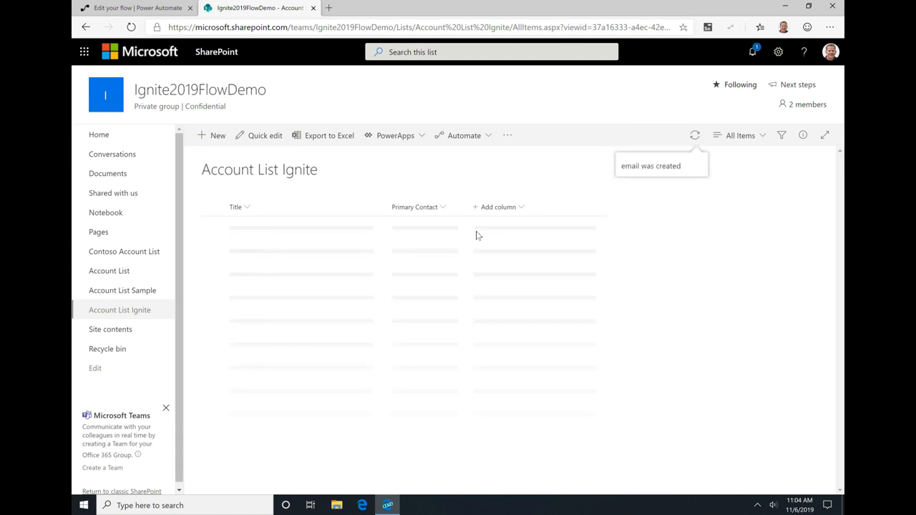
Step: Search the flow's dynamic content for "email" to find the new list column for Contact Email, and clear the search
click(91, 6)
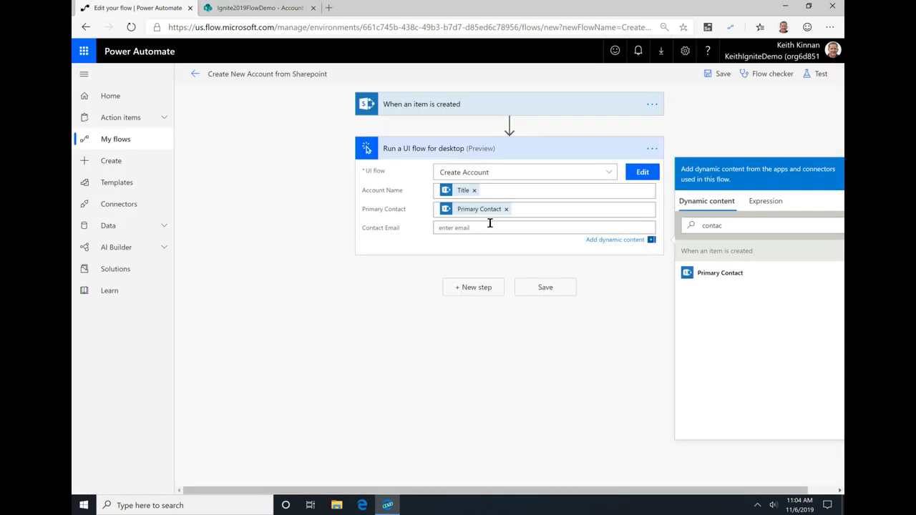
key(BackSpace)
key(BackSpace)
key(BackSpace)
key(BackSpace)
key(BackSpace)
key(BackSpace)
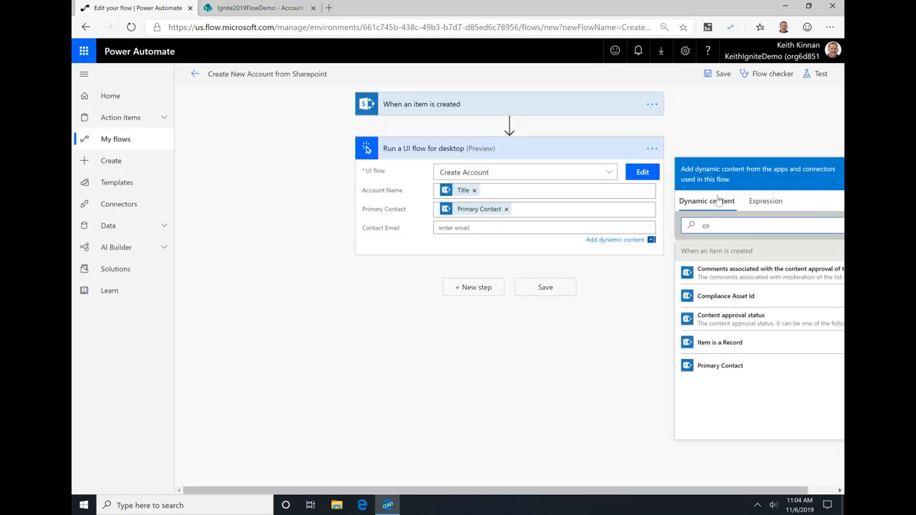
text(email)
key(BackSpace)
key(BackSpace)
key(BackSpace)
key(BackSpace)
key(BackSpace)
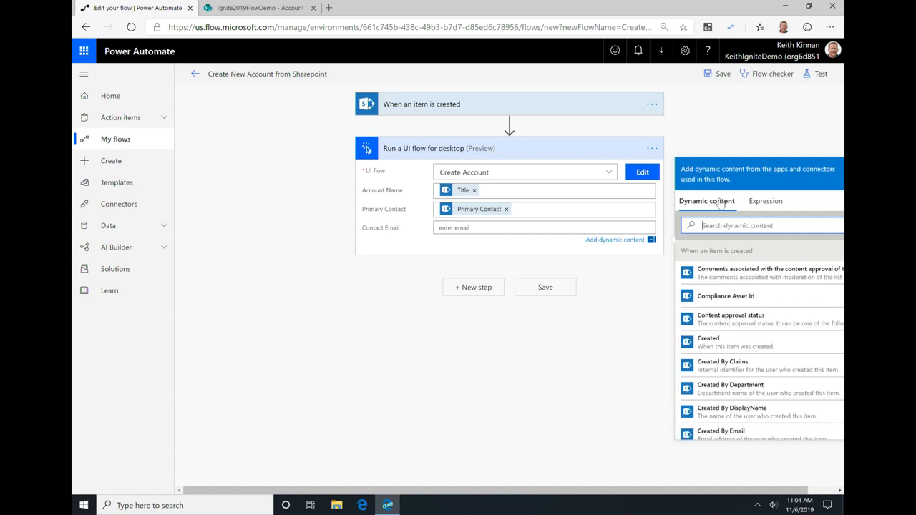
Step: Delete the Run a UI flow for desktop step from the flow
click(652, 148)
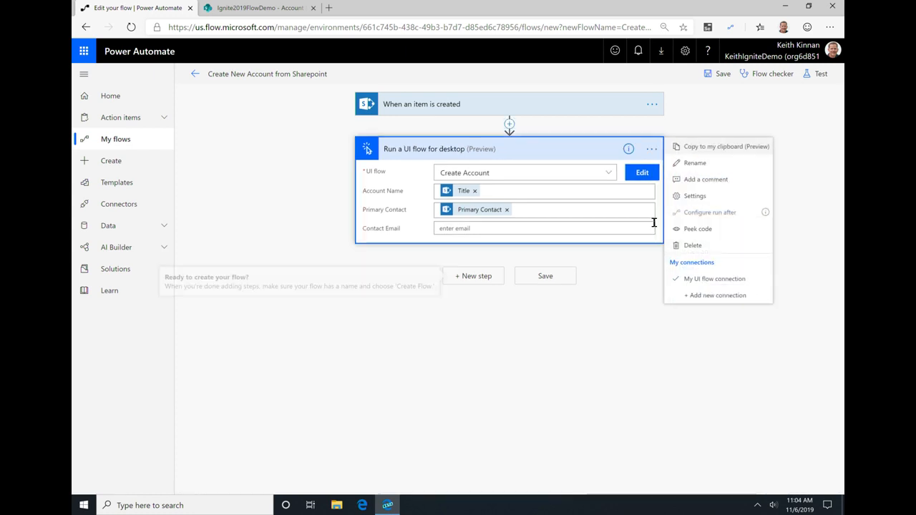
click(692, 244)
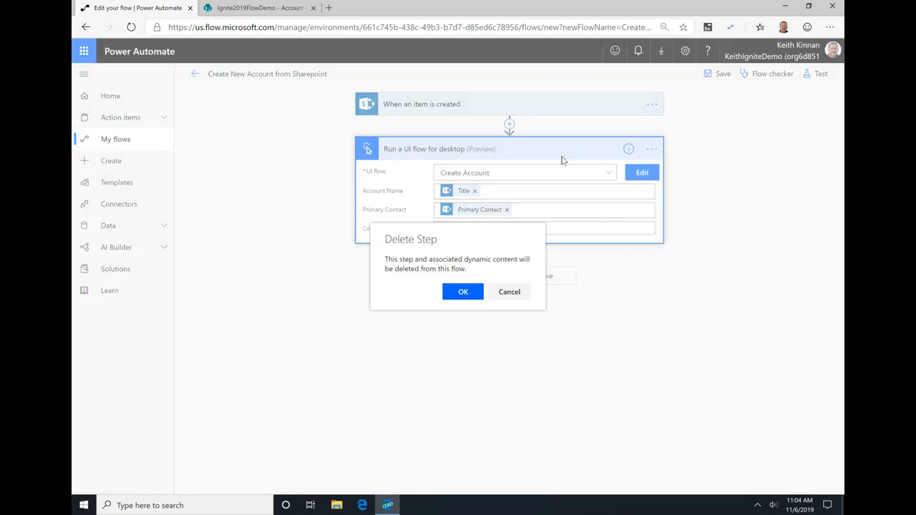
click(476, 295)
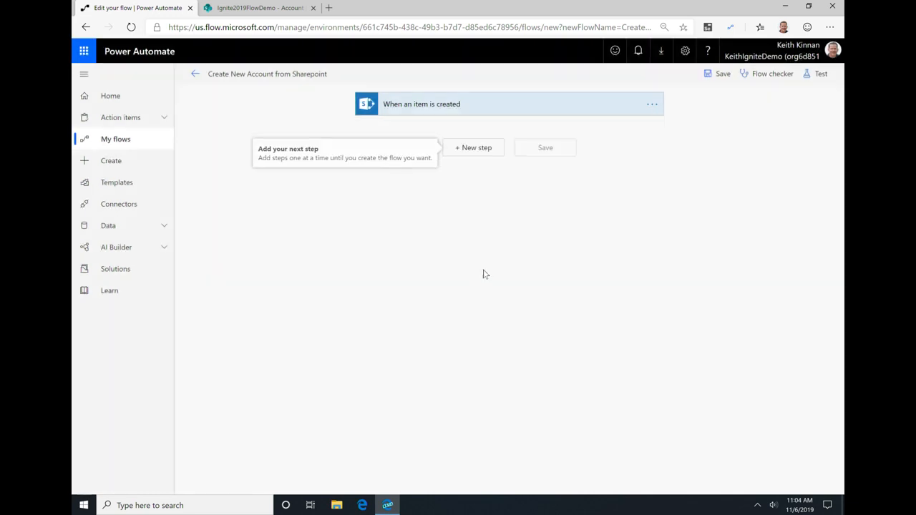
Step: Add a new Run a UI flow for desktop action below the trigger and select the Create Account UI flow
click(475, 149)
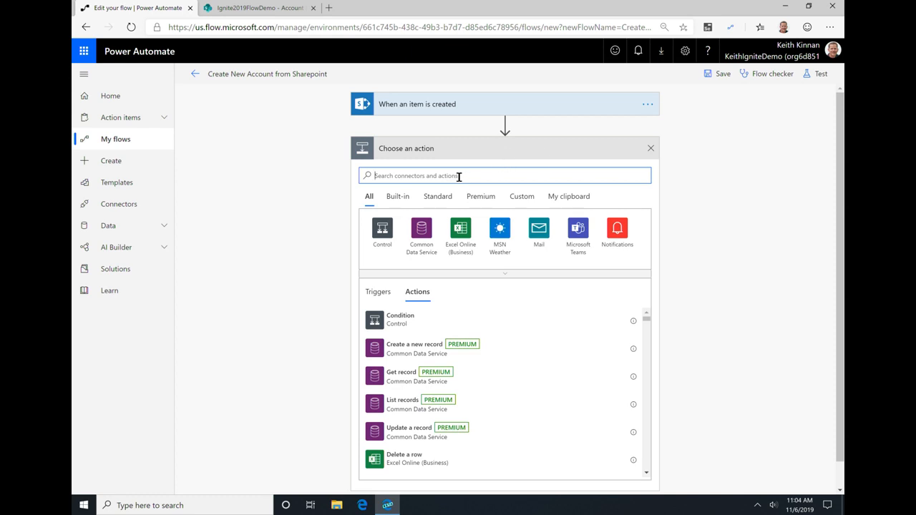
text(UI flow)
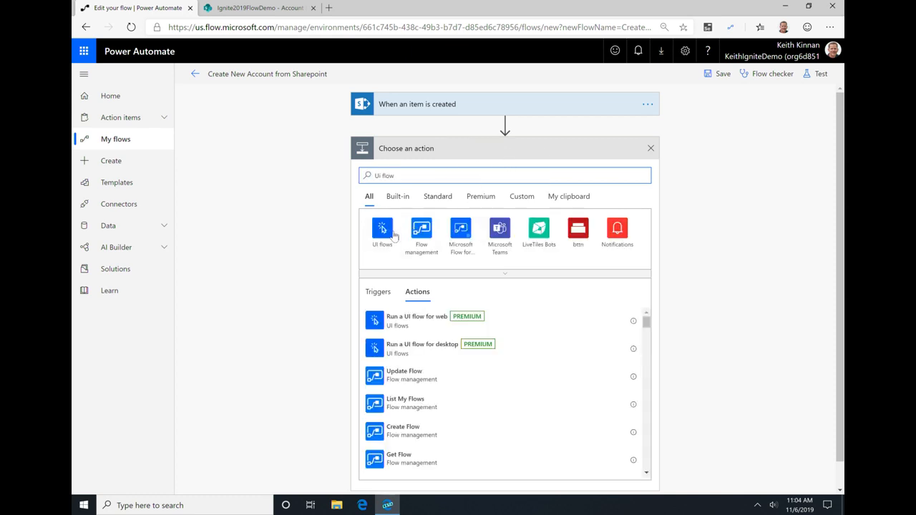
click(391, 234)
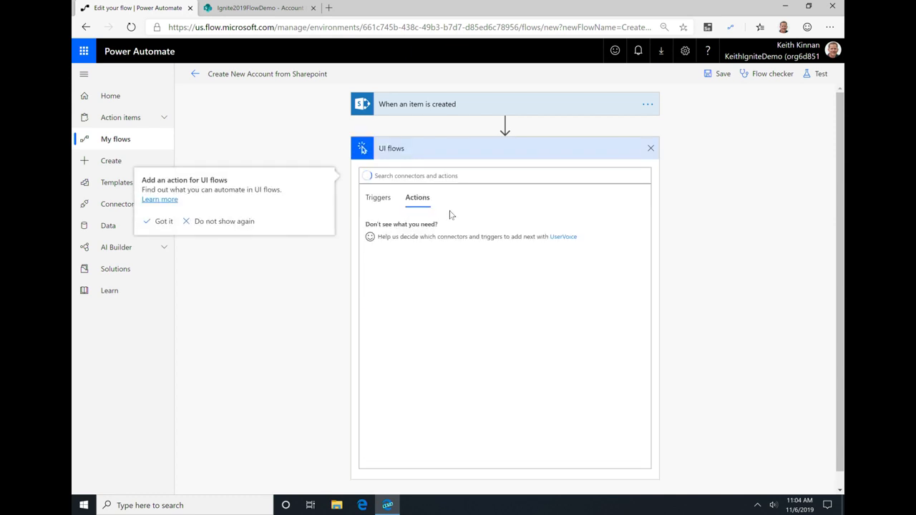
click(429, 226)
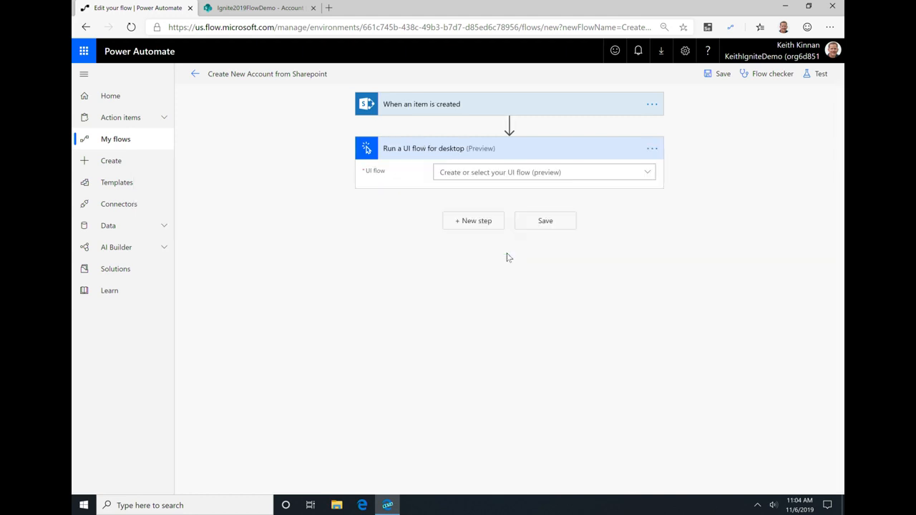
click(648, 173)
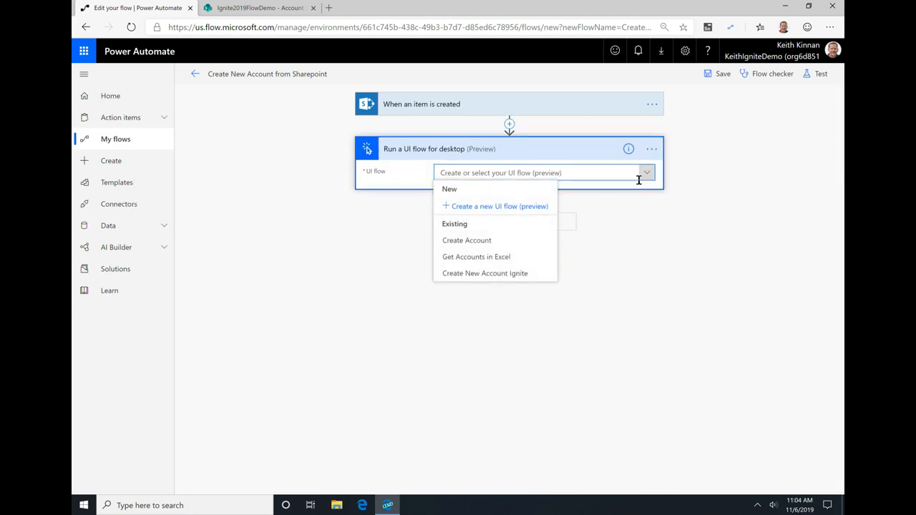
click(487, 241)
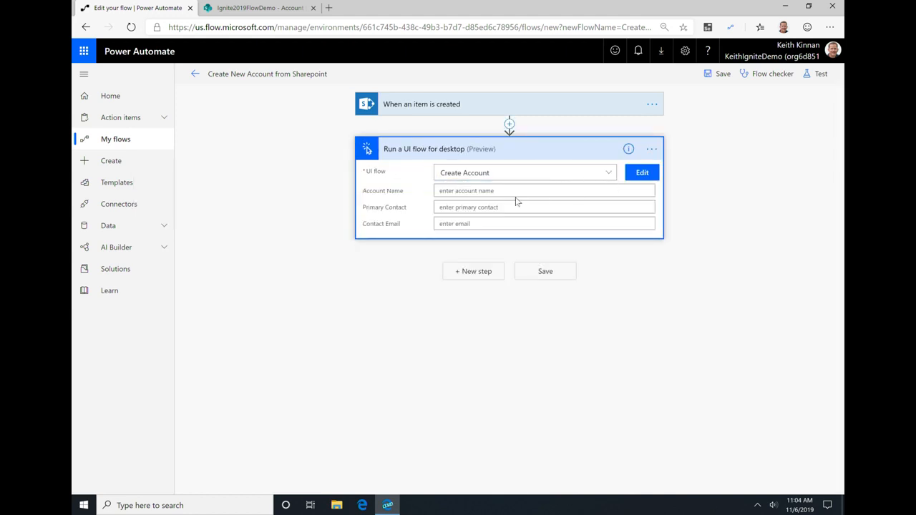
Step: Search the dynamic content for "account name" to find a value for the Account Name input
click(515, 192)
click(737, 190)
text(account name)
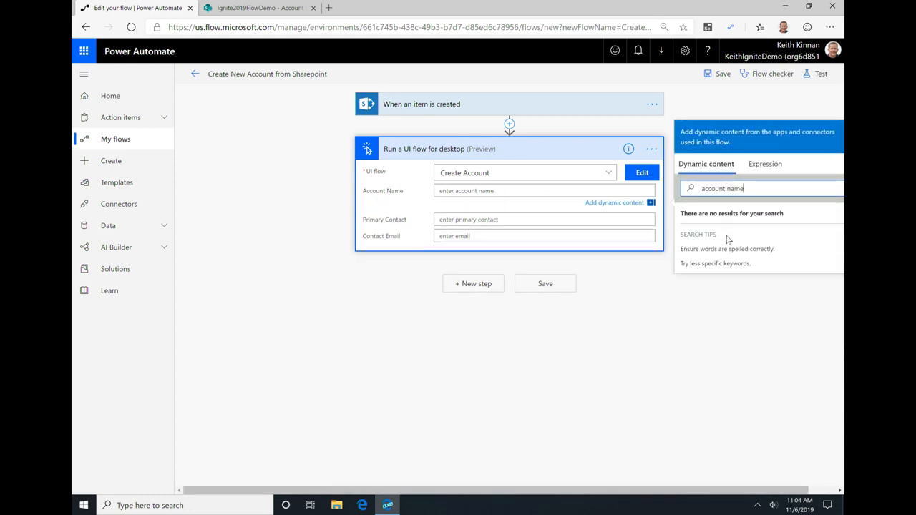
drag(741, 187, 673, 186)
key(BackSpace)
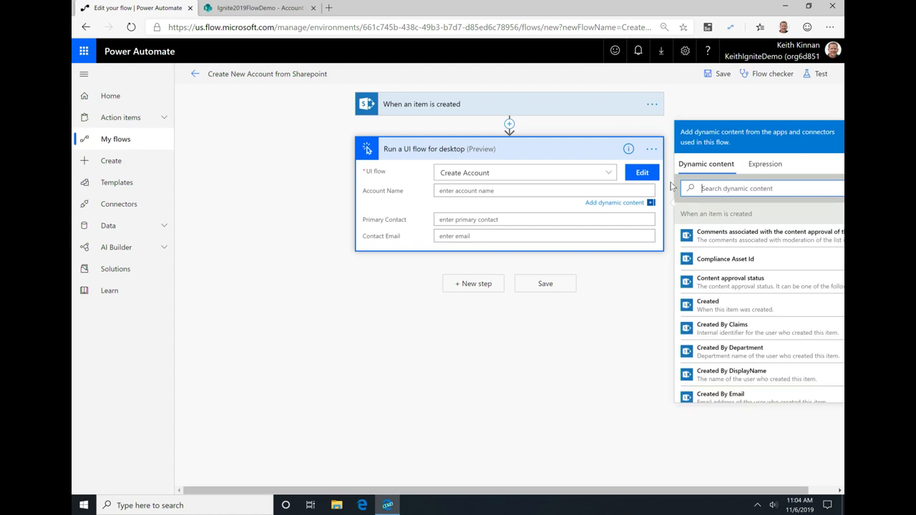
click(542, 195)
click(720, 189)
text(account name)
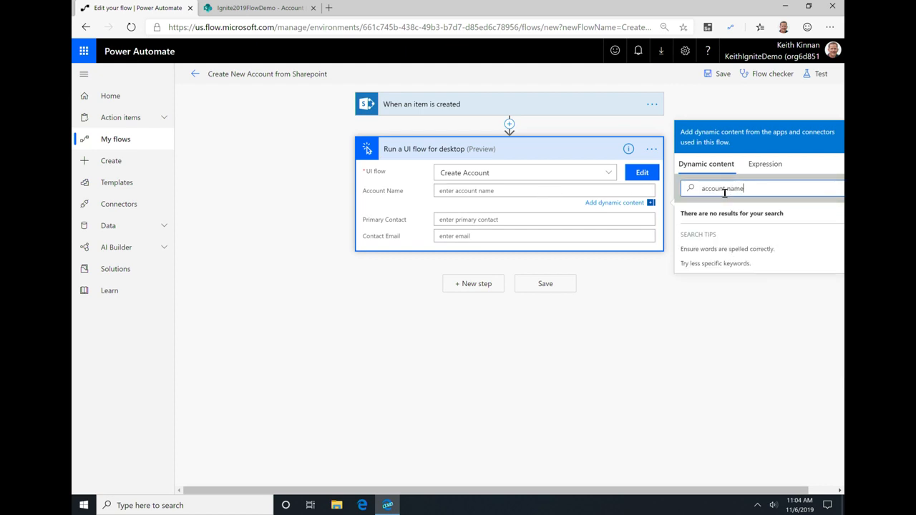
click(704, 269)
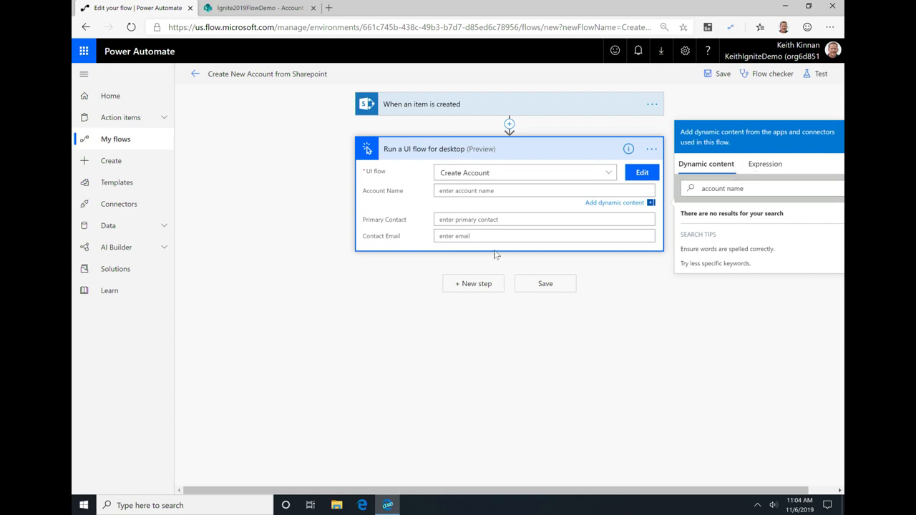
click(509, 192)
Step: Expand the When an item is created trigger to check its site address and list name, and review the available UI flows
click(541, 105)
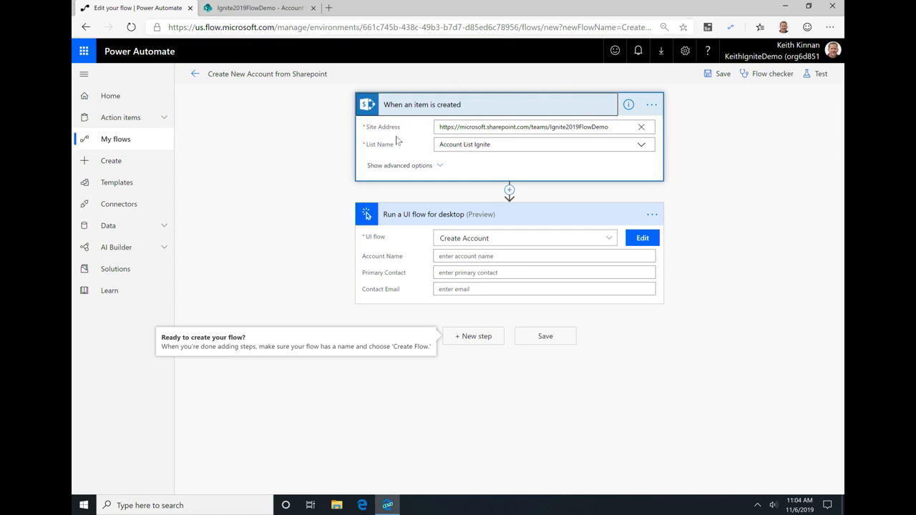
click(651, 214)
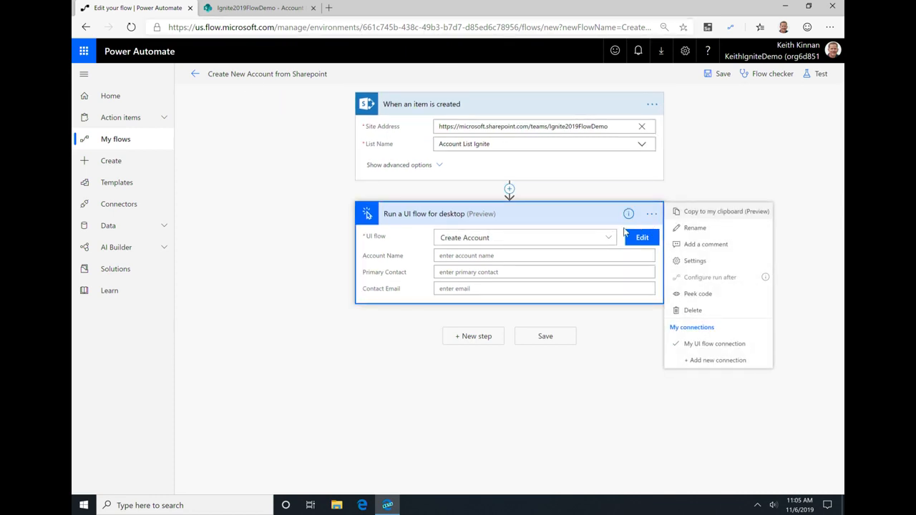
click(609, 238)
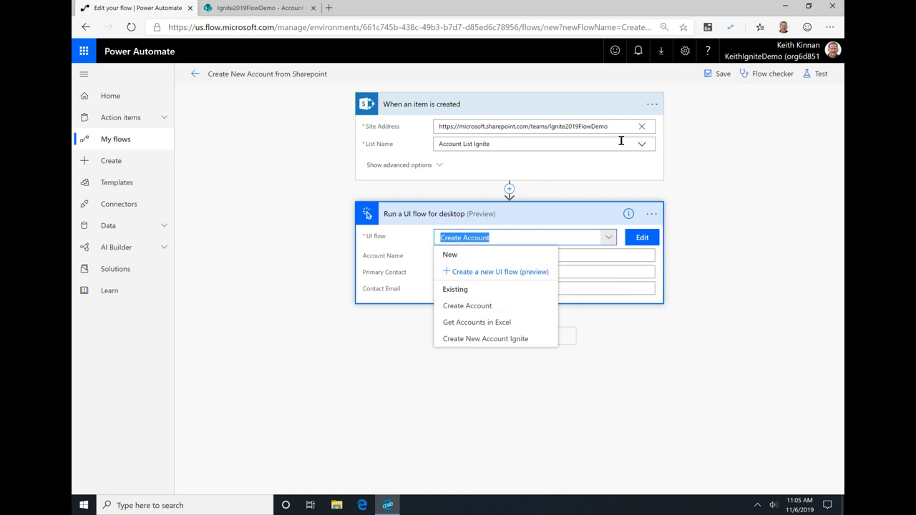
click(601, 126)
Step: Fill the Account Name input with the trigger's Title dynamic content, leaving no plain text before it
click(505, 255)
text(Title)
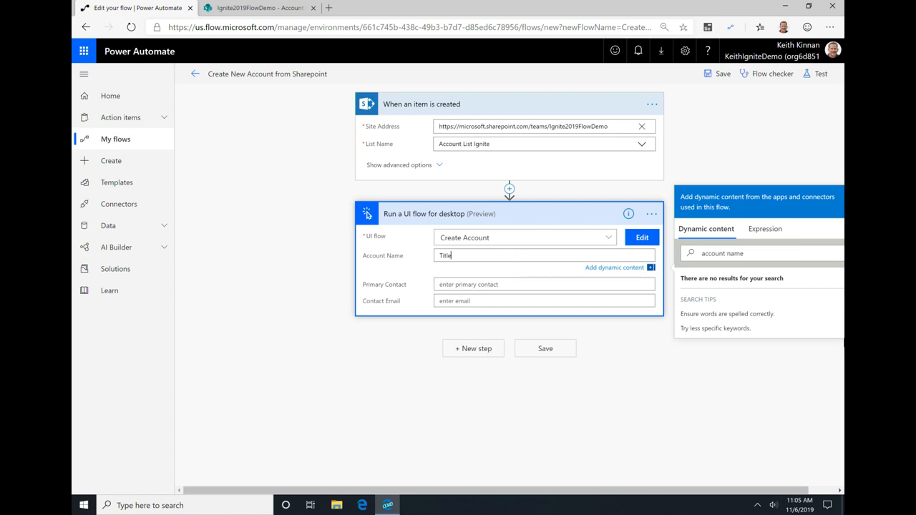
click(776, 255)
key(ctrl+a)
text(title)
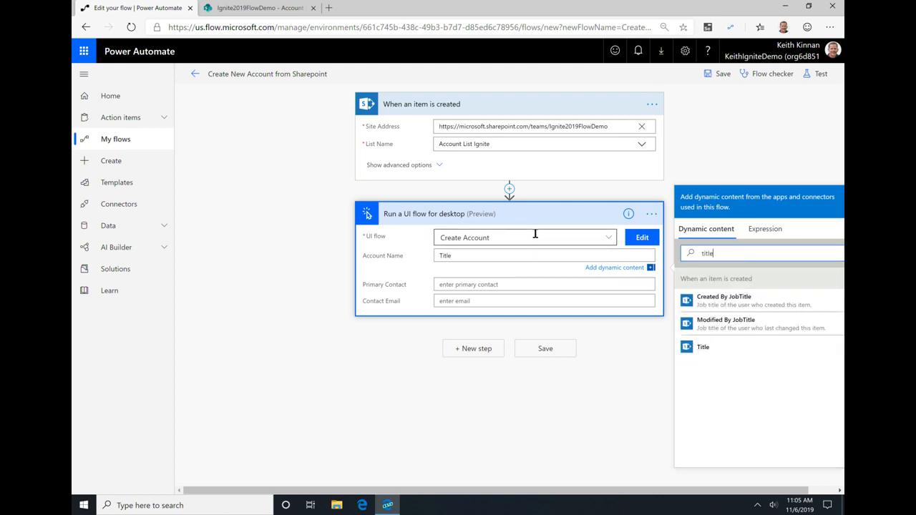
click(705, 347)
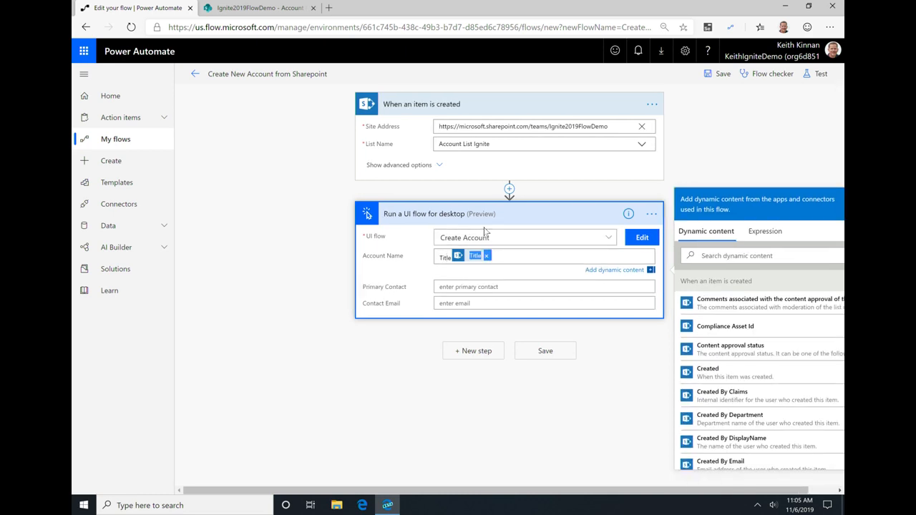
key(BackSpace)
key(BackSpace)
key(BackSpace)
key(BackSpace)
key(BackSpace)
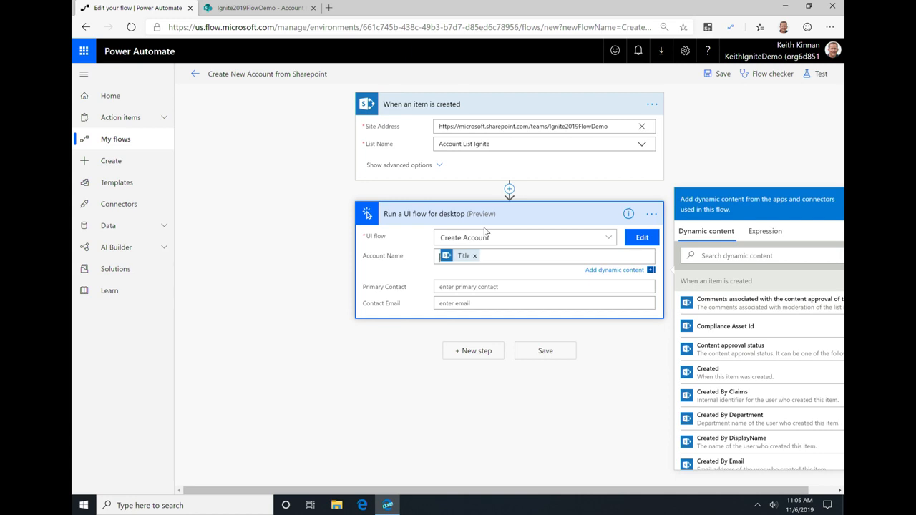
Step: Fill the Primary Contact input with the trigger's Primary Contact dynamic content
click(694, 276)
text(Primary)
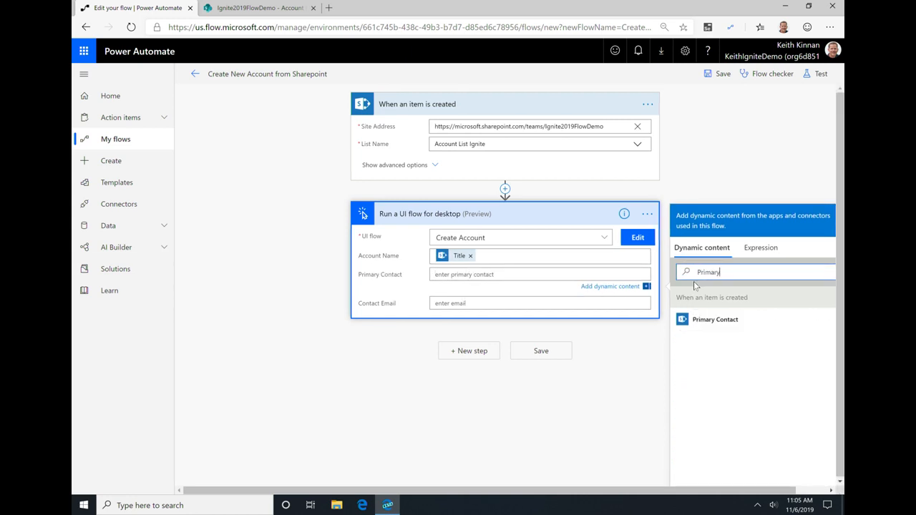
click(709, 319)
Step: Search the dynamic content for "email" to find the list column for Contact Email, then clear the search and browse the full list
click(463, 304)
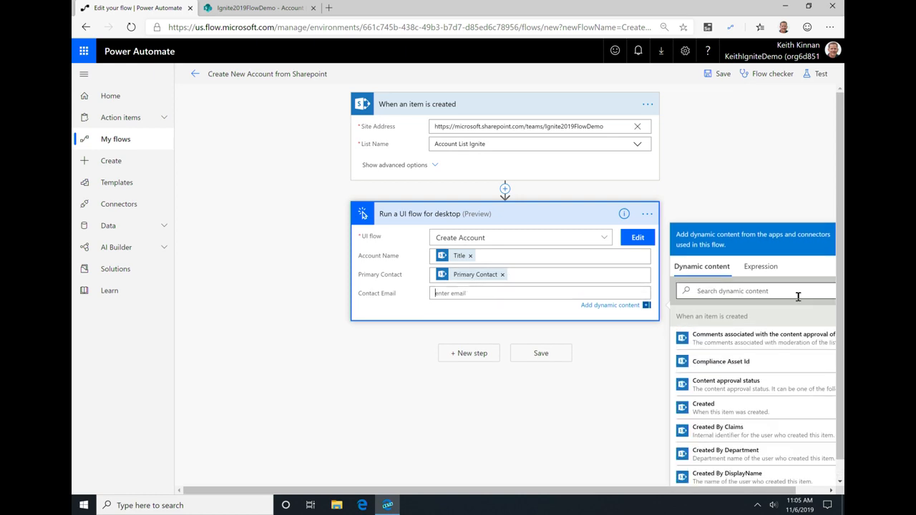
click(752, 287)
text(emai)
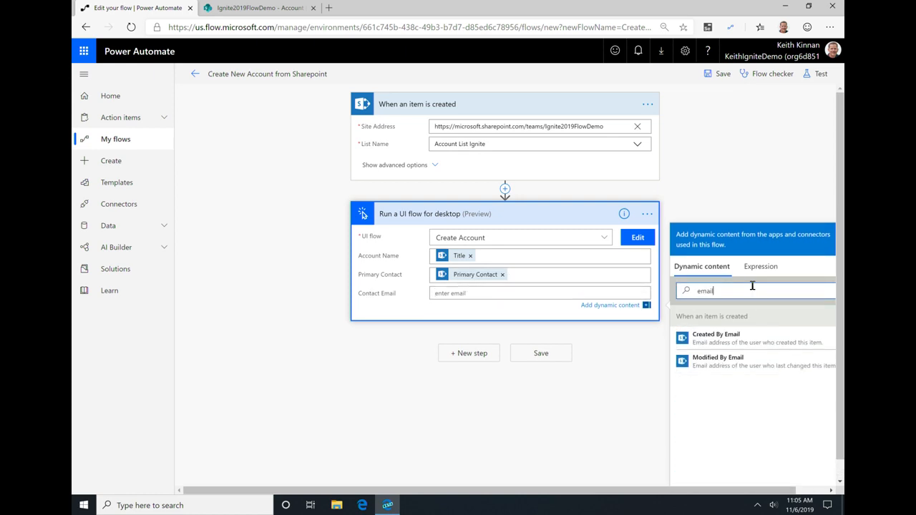
text(l)
key(BackSpace)
key(BackSpace)
key(BackSpace)
key(BackSpace)
key(BackSpace)
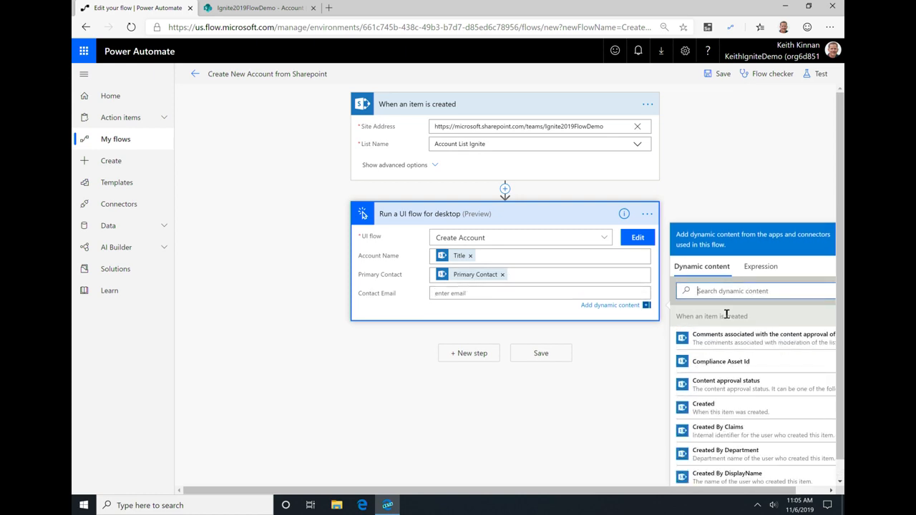
scroll(743, 347, down, 2)
Step: Fill the Contact Email input with the trigger's Primary Contact dynamic content and save the flow
click(441, 293)
text(pri)
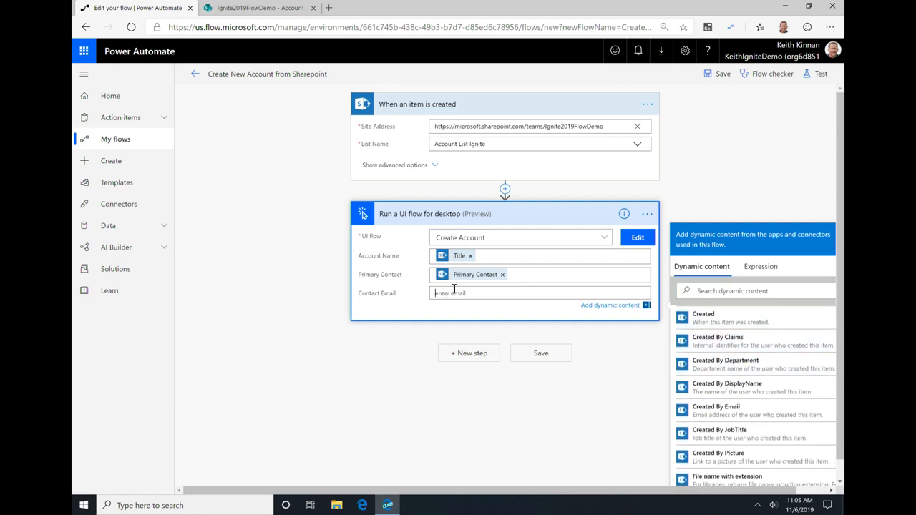
double_click(442, 315)
key(BackSpace)
double_click(442, 319)
key(BackSpace)
click(720, 291)
text(primar)
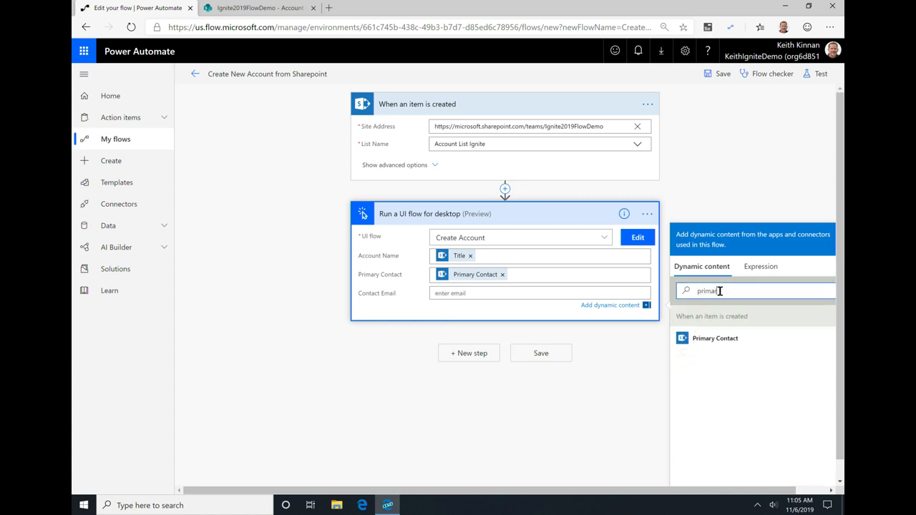
click(715, 340)
click(555, 357)
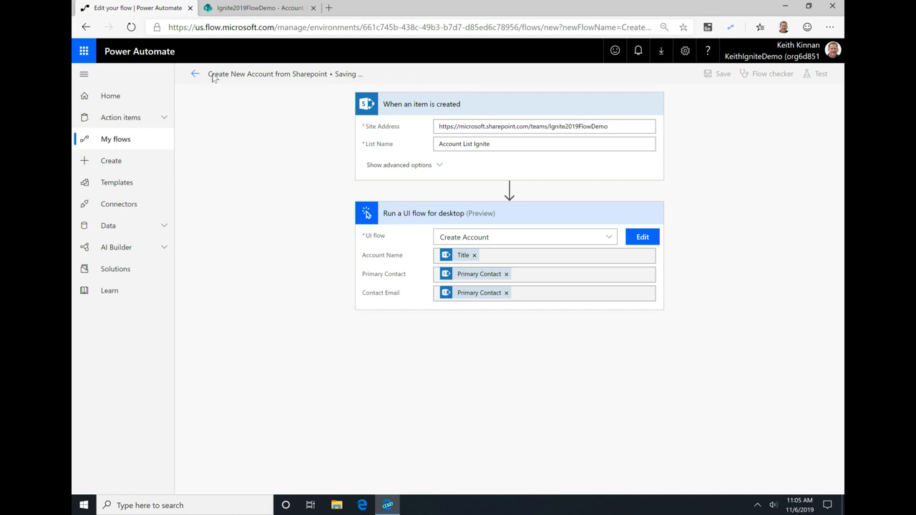
Step: Start a test of the flow with the trigger action performed manually
click(816, 74)
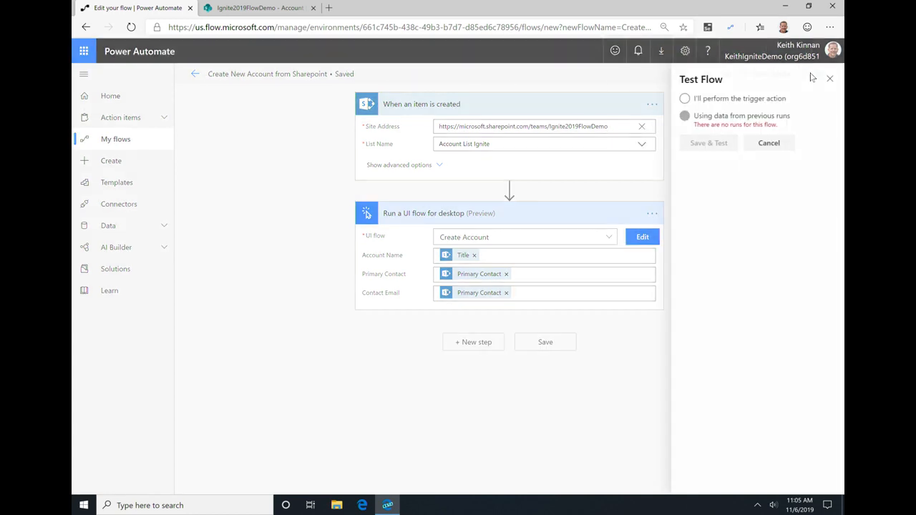
click(697, 101)
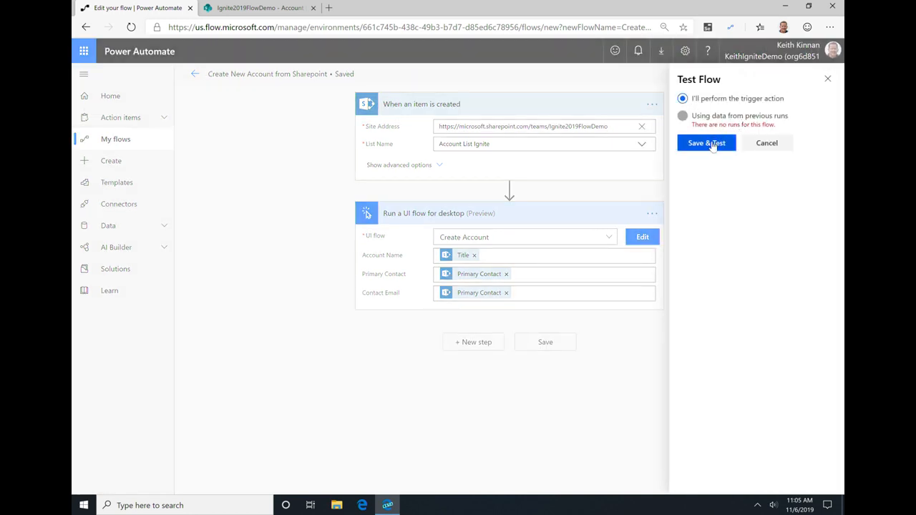
click(708, 143)
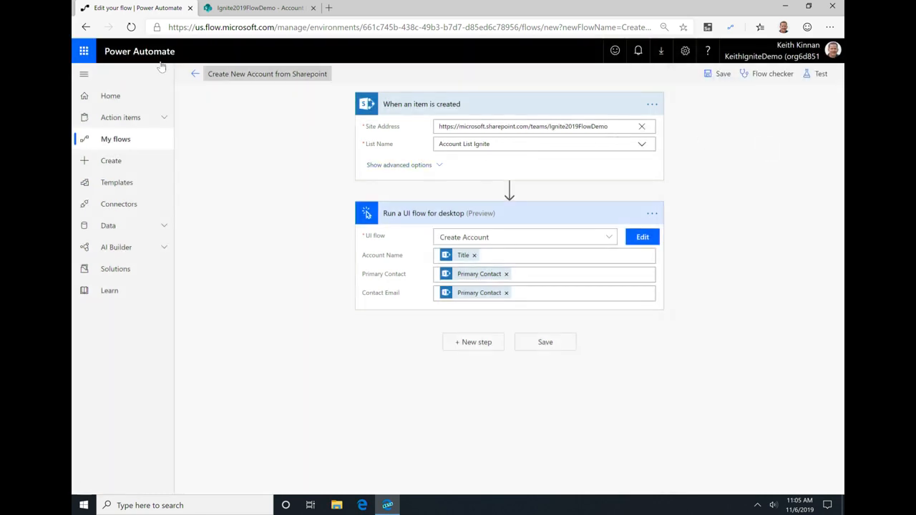
Step: Switch to the SharePoint list Account List Ignite and start a new item titled "Company Ignite"
click(239, 6)
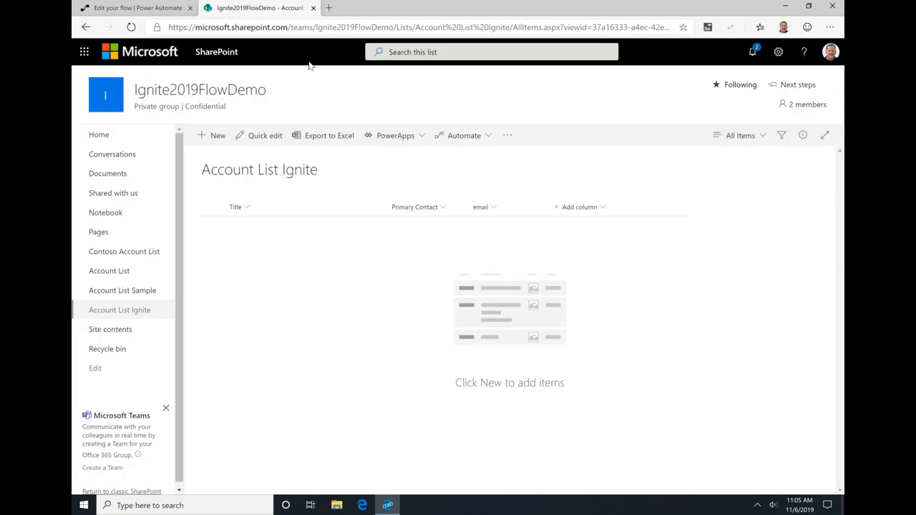
click(244, 208)
click(215, 135)
click(593, 155)
text(Company Ignite)
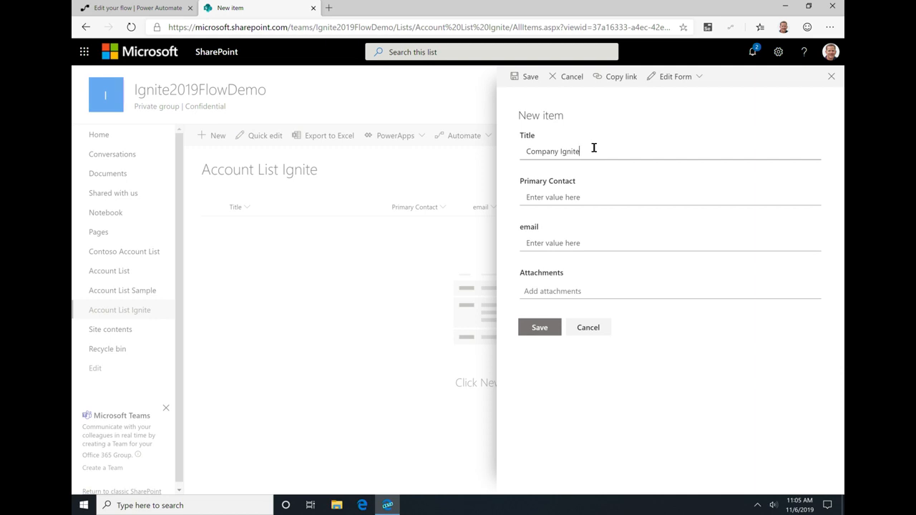
Step: Enter the contact's e-mail address in the new item's email field, leaving the Primary Contact field empty
click(574, 190)
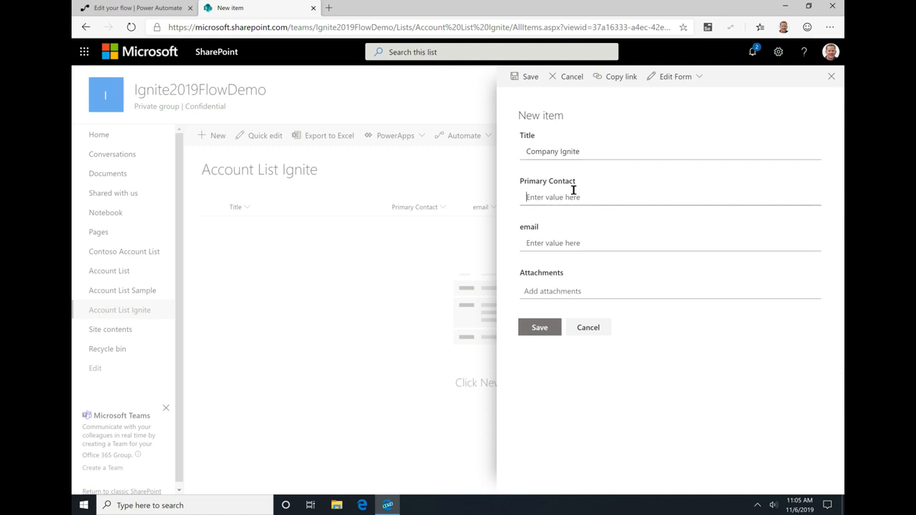
key(Tab)
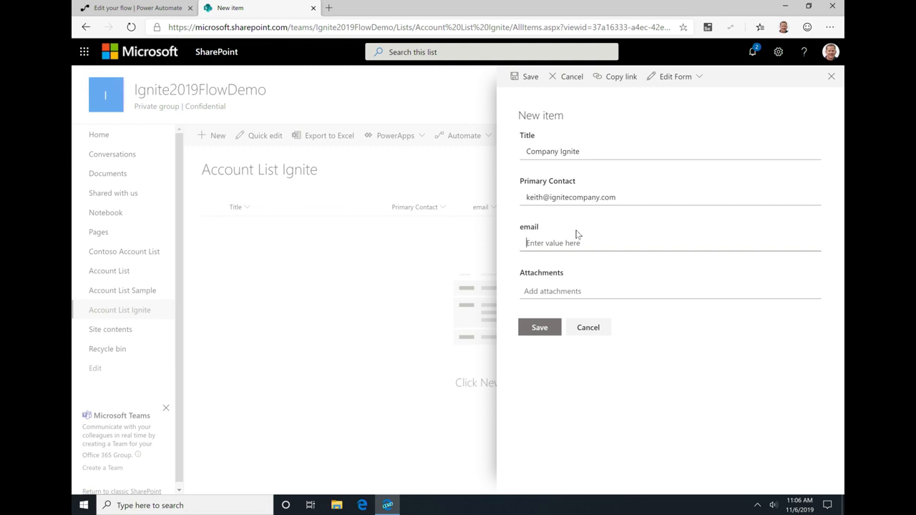
drag(633, 193, 498, 195)
key(ctrl+c)
key(BackSpace)
click(564, 235)
key(ctrl+v)
Step: Enter the contact's full name as the Primary Contact and save the new list item
click(561, 193)
click(542, 328)
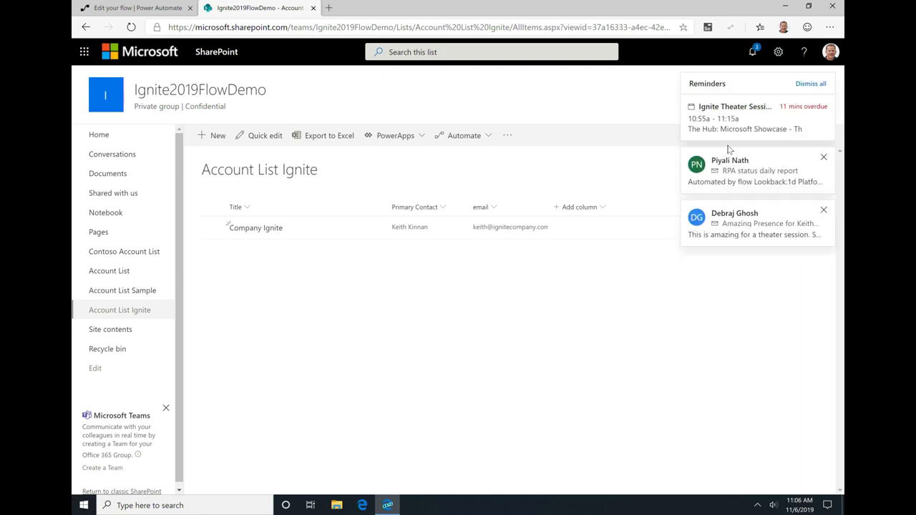
Step: Dismiss the mail notifications and all calendar reminders covering the SharePoint page
click(823, 156)
click(823, 157)
click(811, 85)
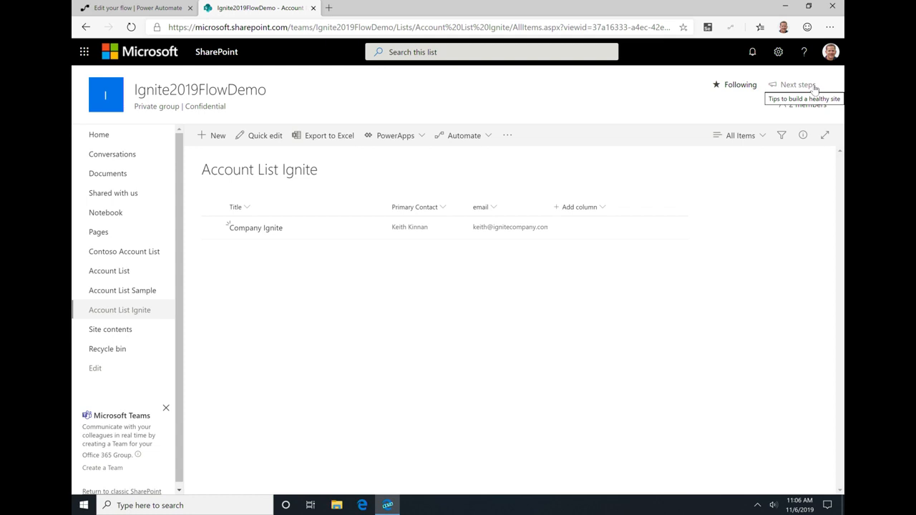
Step: Return to the Create New Account from Sharepoint flow in Power Automate and save it
drag(650, 28, 606, 27)
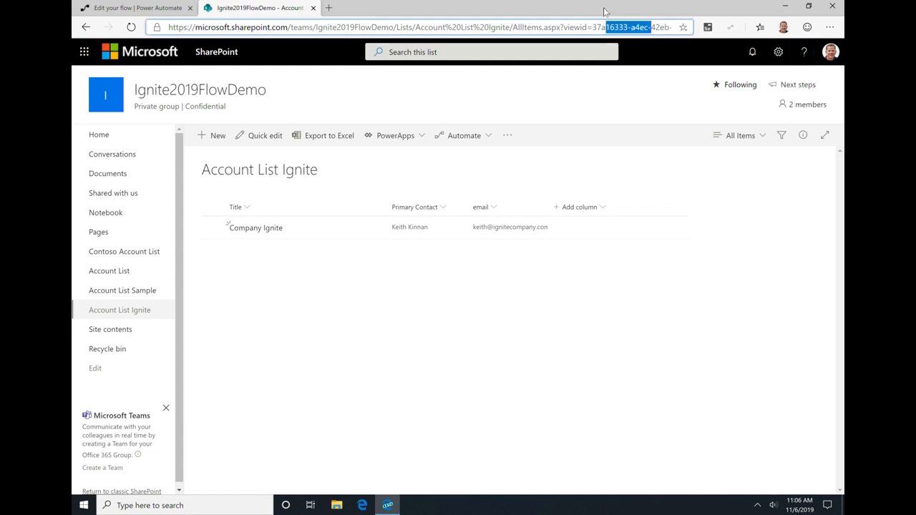
click(185, 12)
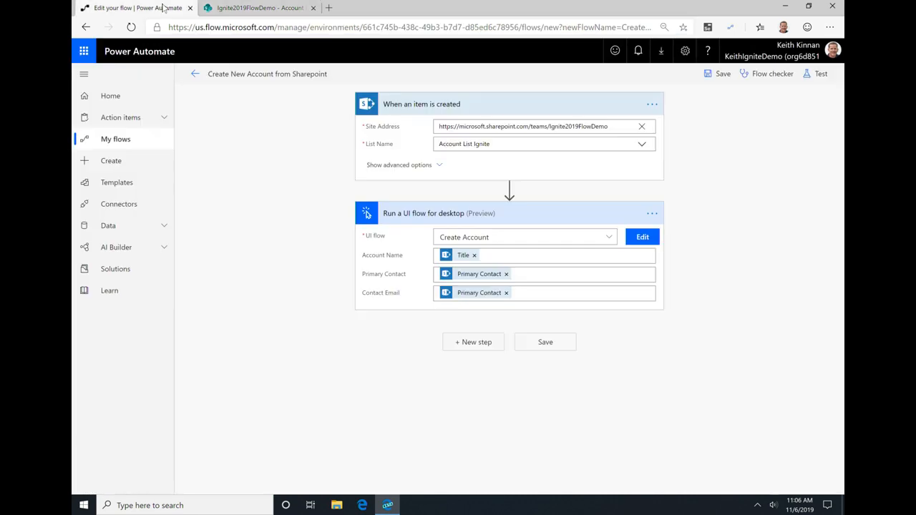
click(545, 345)
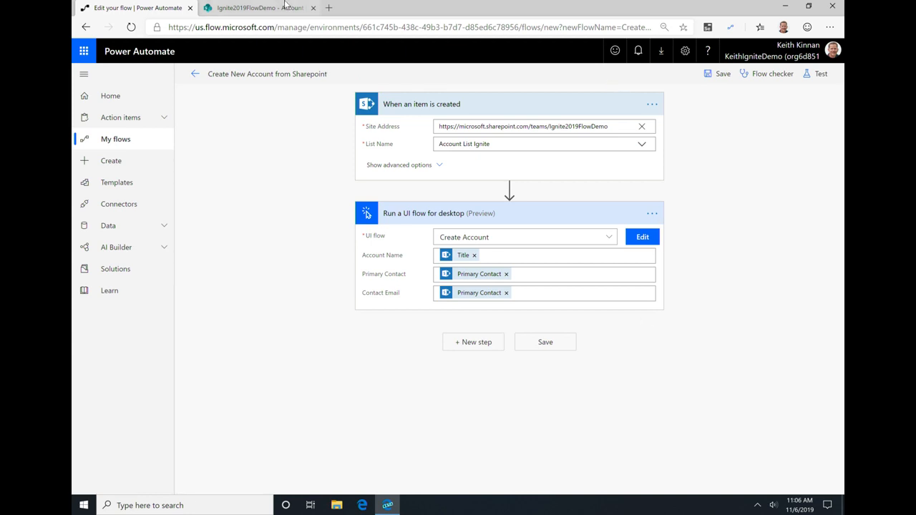
Step: Switch to the Account List Ignite SharePoint list and start a new item titled "Company Ignite 2"
click(283, 7)
click(211, 136)
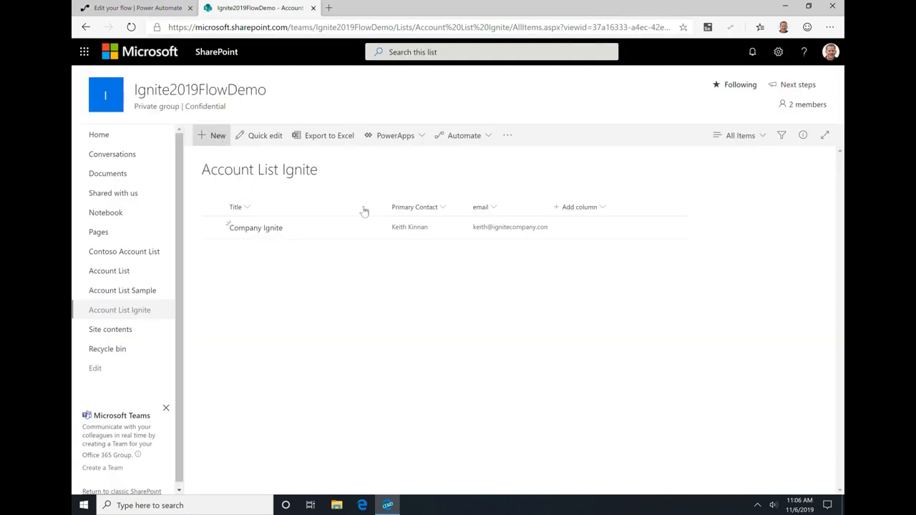
click(572, 152)
text(Companyu Ig)
key(BackSpace)
key(BackSpace)
key(BackSpace)
key(BackSpace)
text(Ignite 2)
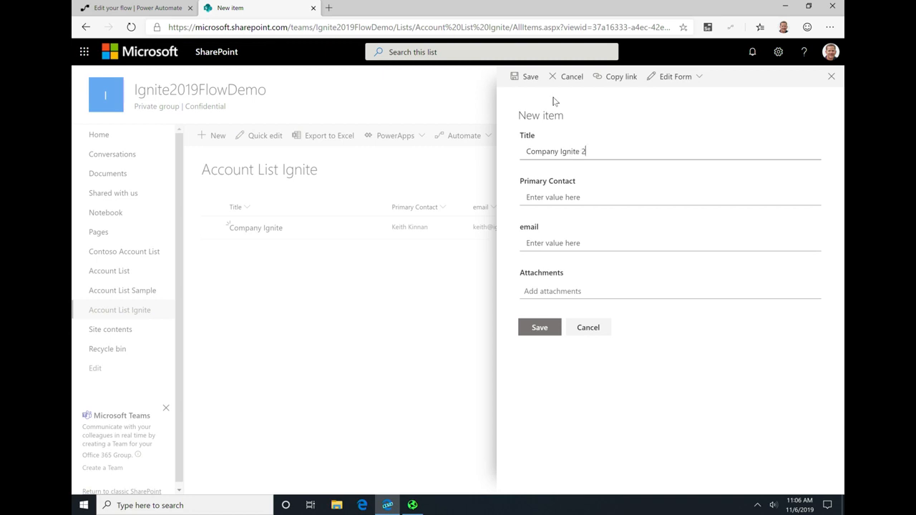
Step: Fill in the new item's Primary Contact with the contact's full name and its email field with the contact's e-mail address
key(Tab)
text(Ke)
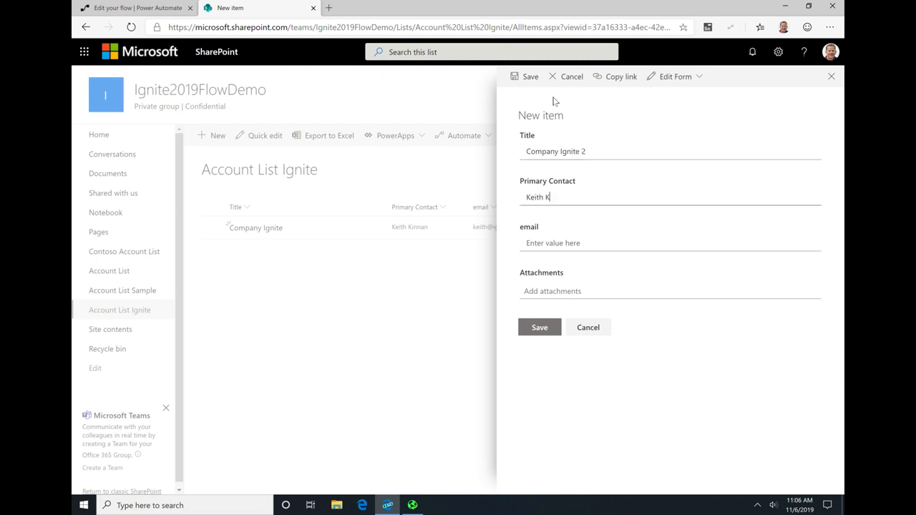
key(Tab)
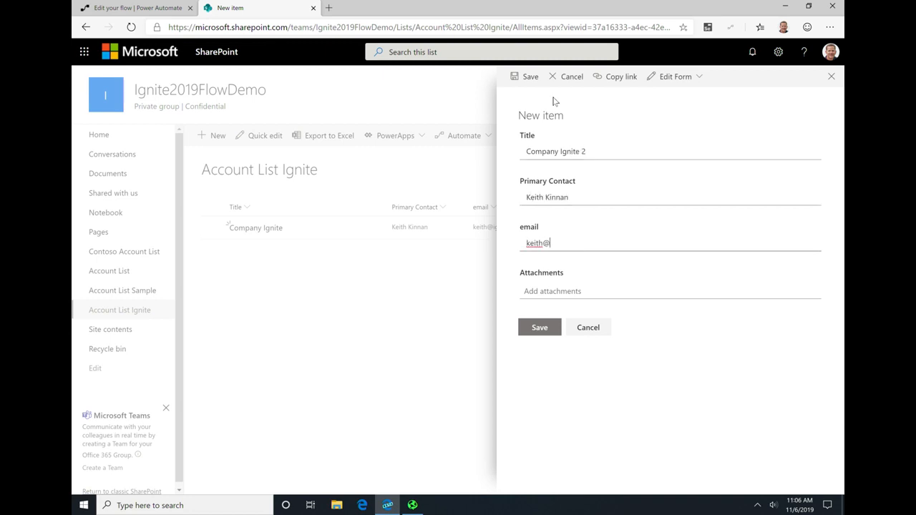
Step: Create and save a Contoso Invoicing account named Company Ignite, entering the contact's full name as both Primary Contact and Contact Email
click(245, 113)
click(214, 127)
click(488, 277)
text(Company Ignite)
key(Tab)
key(Tab)
click(260, 126)
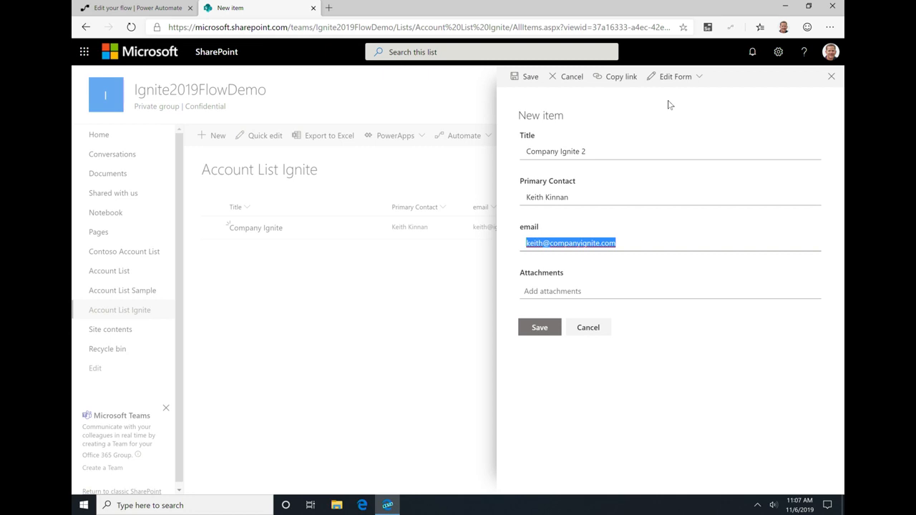
Step: Return to Power Automate, leave the flow editor without saving again, and open the list of UI flows
click(172, 5)
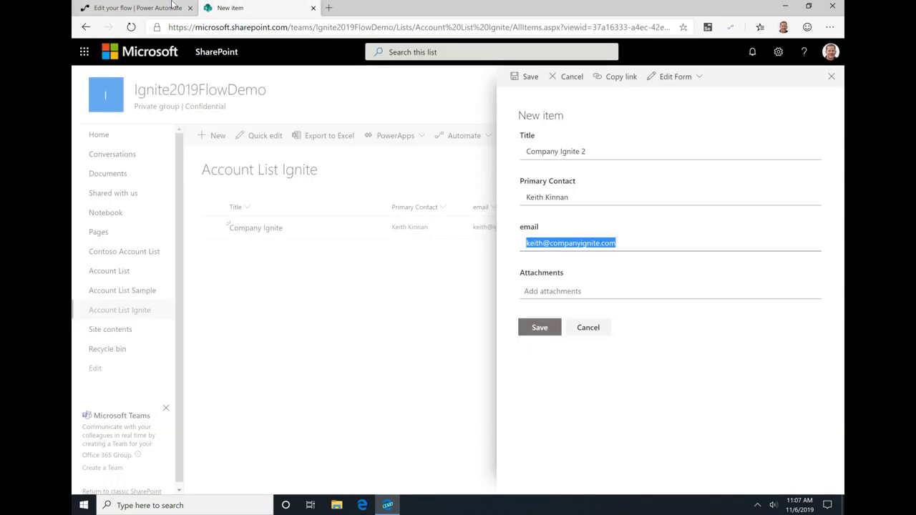
click(172, 6)
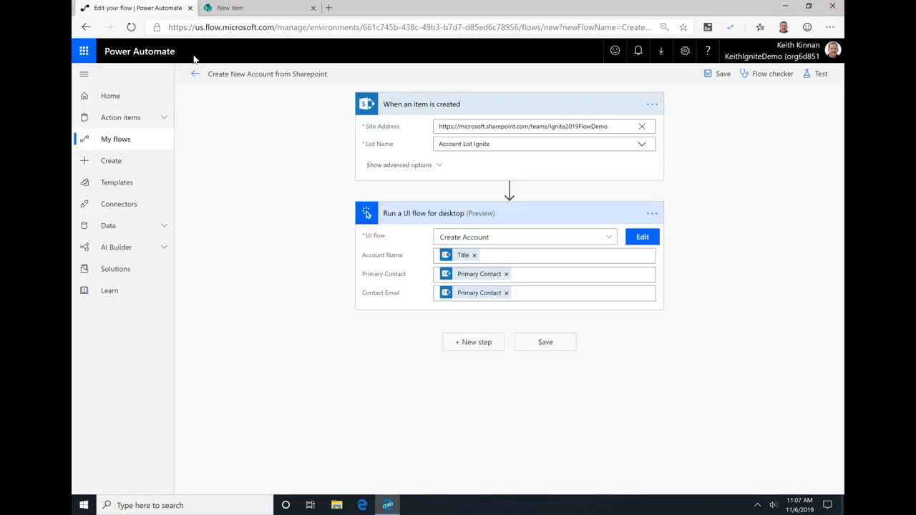
click(133, 140)
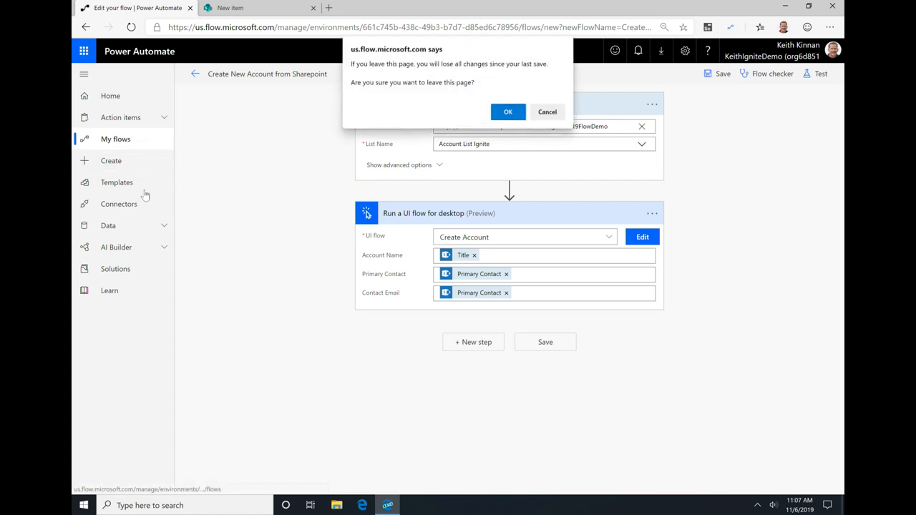
click(508, 113)
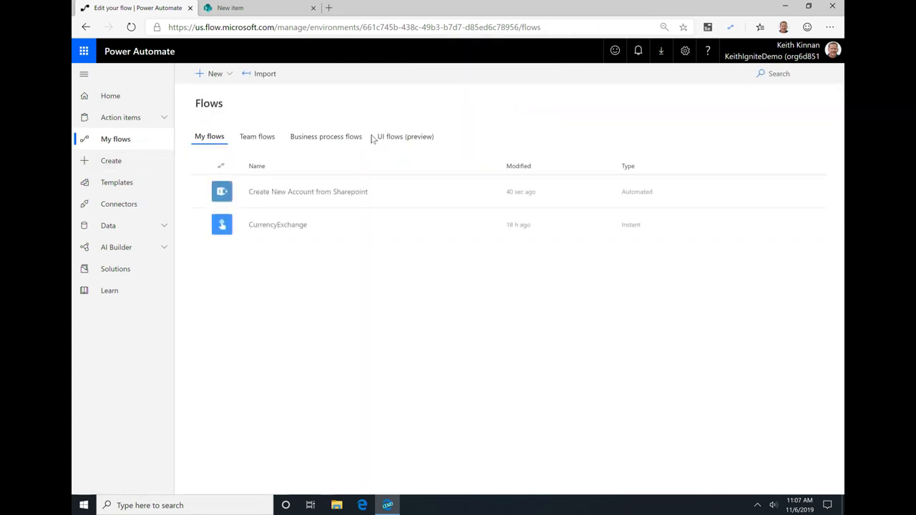
click(411, 140)
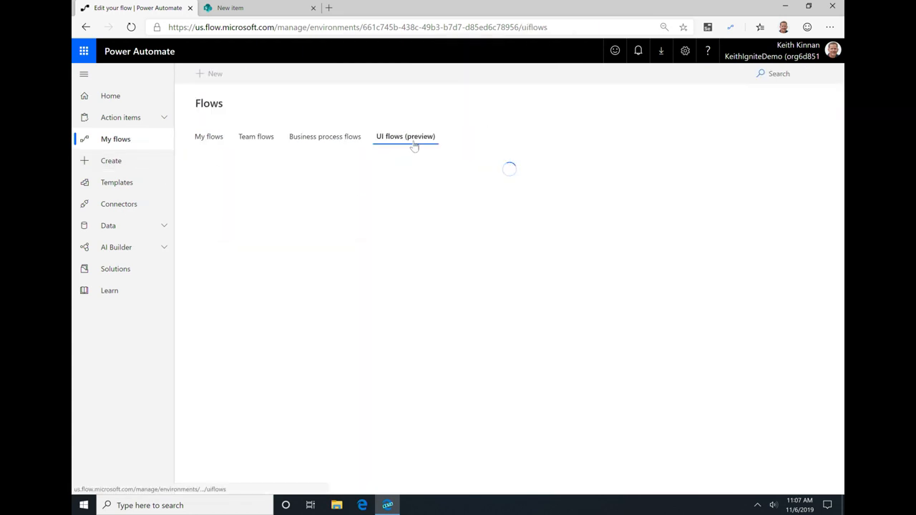
Step: Launch Contoso Invoicing to have its accounts table ready, and return to the UI flows list in Power Automate
key(super)
text(co)
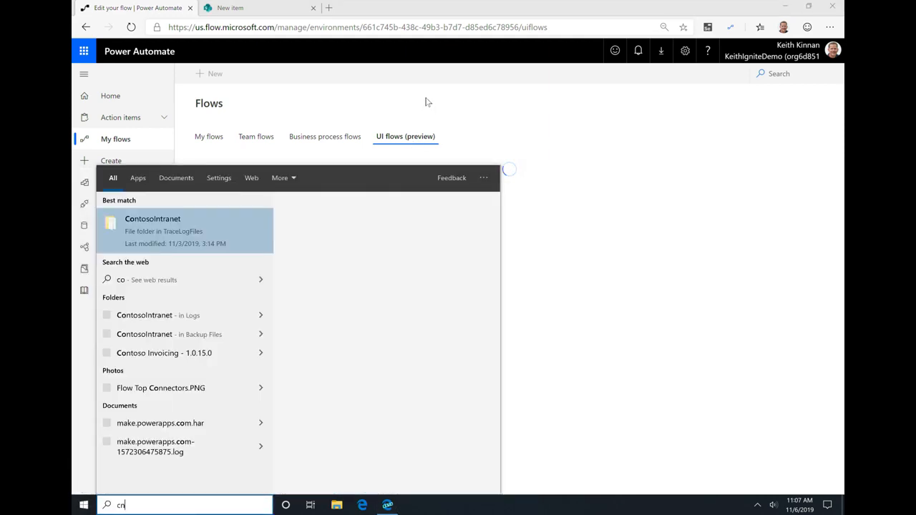
text(ntoso)
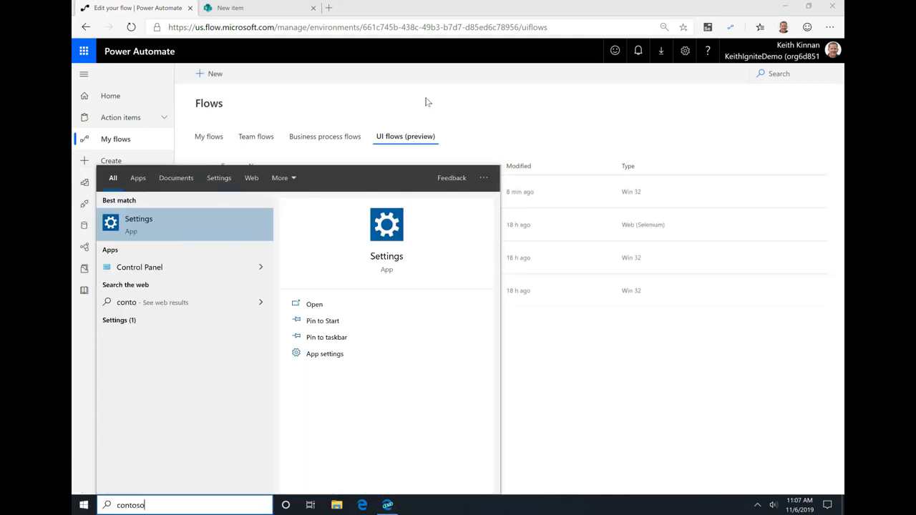
text( invoicing)
key(Return)
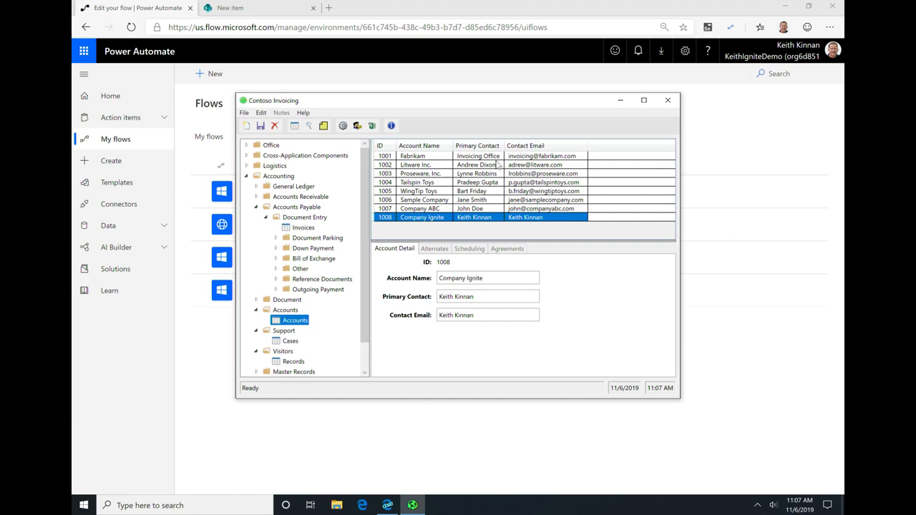
key(alt+Tab)
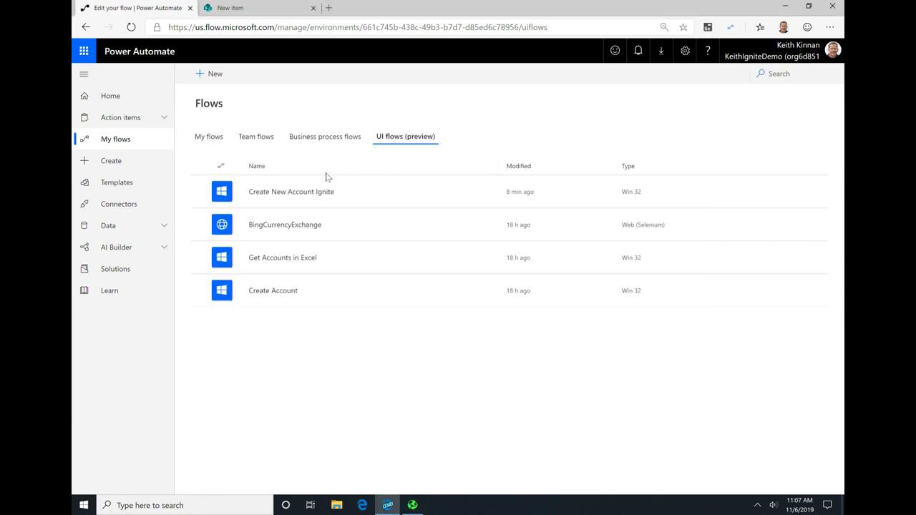
Step: Create a new desktop app UI flow named "Create Account List ignite"
click(213, 75)
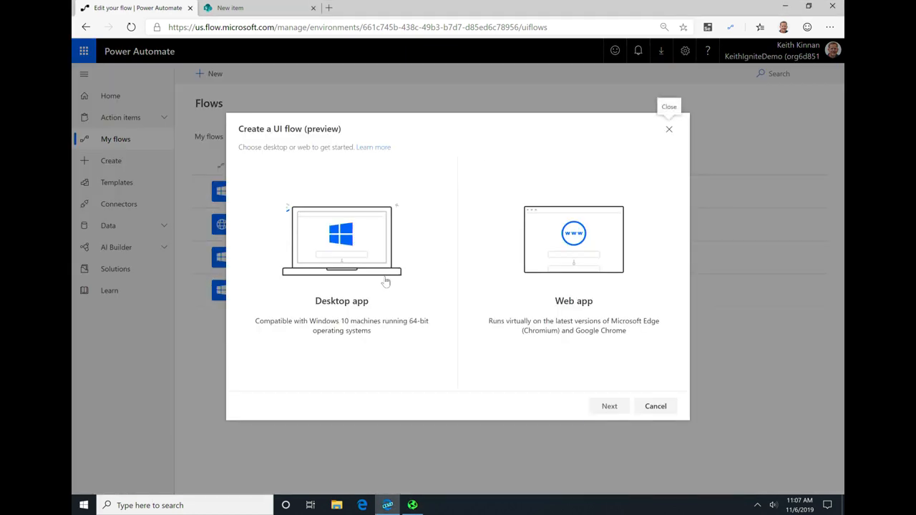
click(438, 265)
click(608, 405)
click(525, 167)
text(Create )
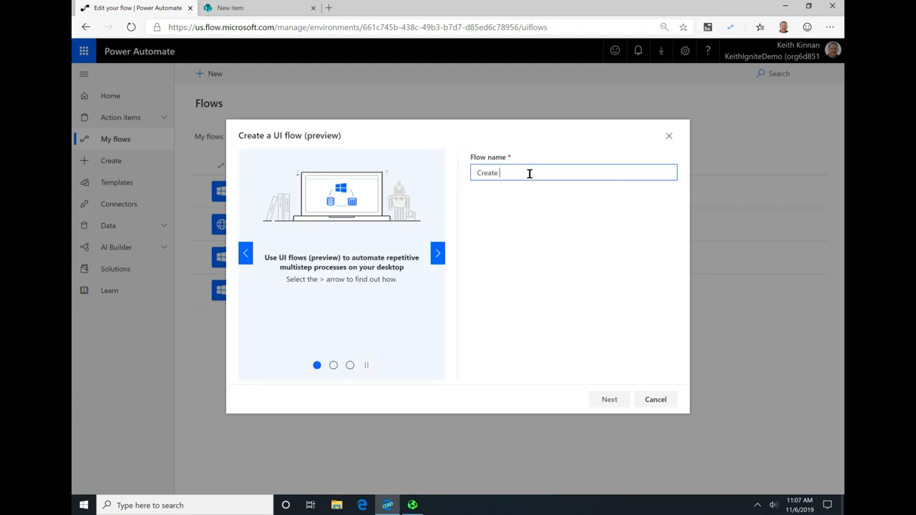
text(U)
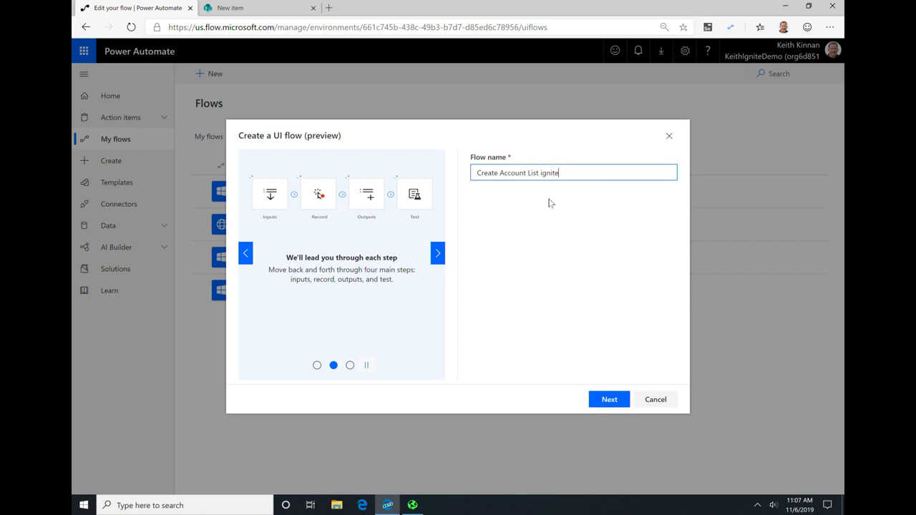
click(615, 394)
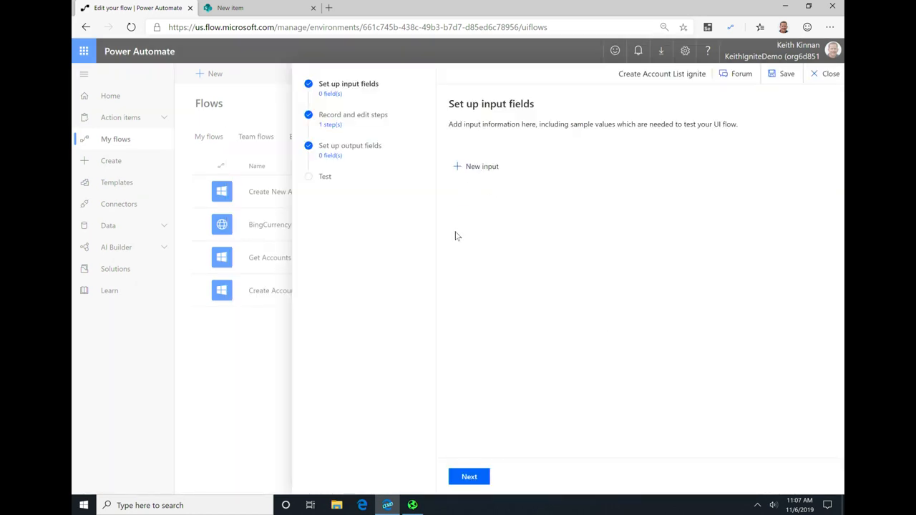
Step: Add an input labelled File Name with sample data accountlist01 and a description, and continue to the recording stage
click(472, 167)
key(alt+Tab)
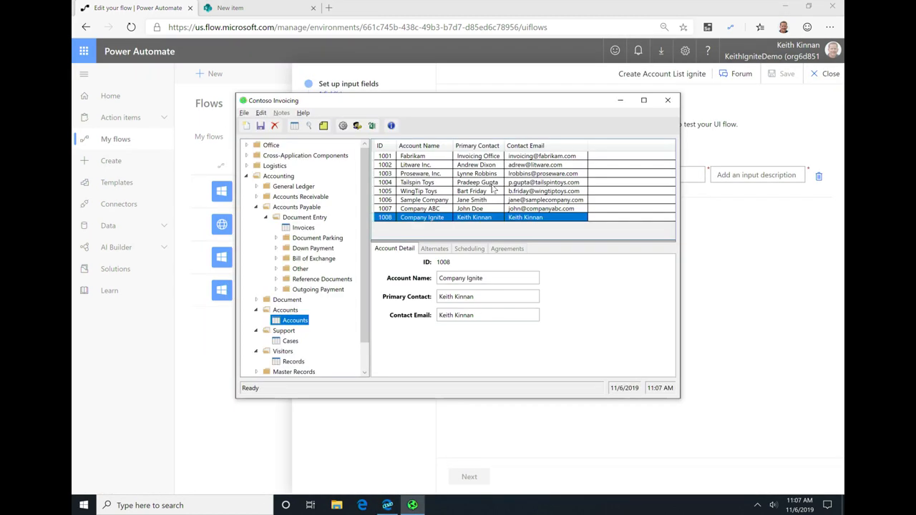
key(alt+Tab)
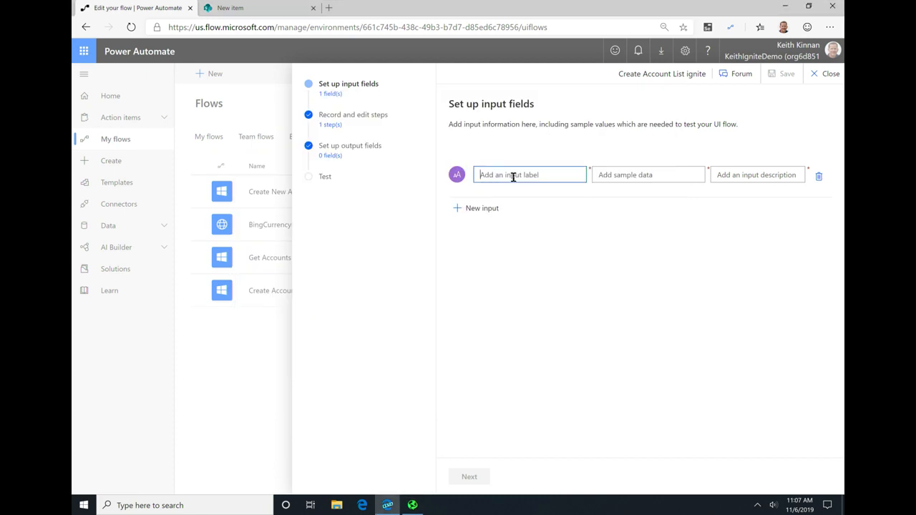
text(File Name)
key(Tab)
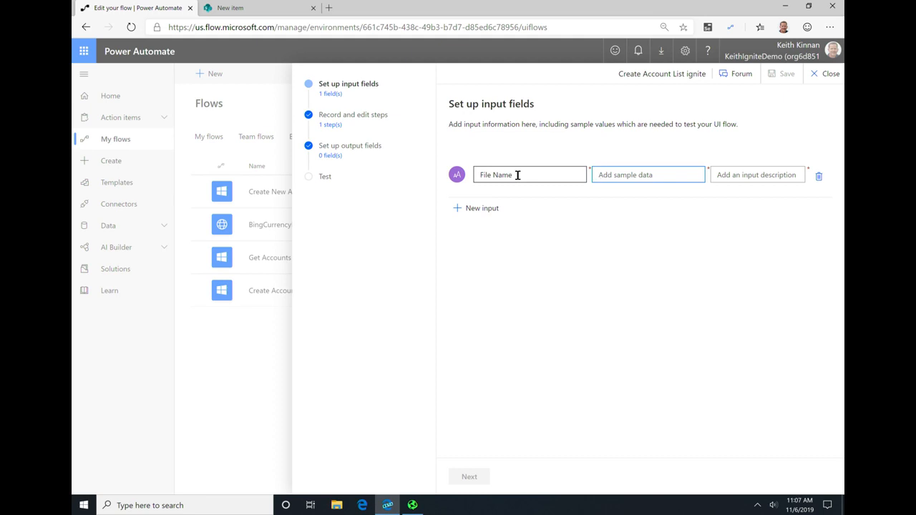
text(accountlist01)
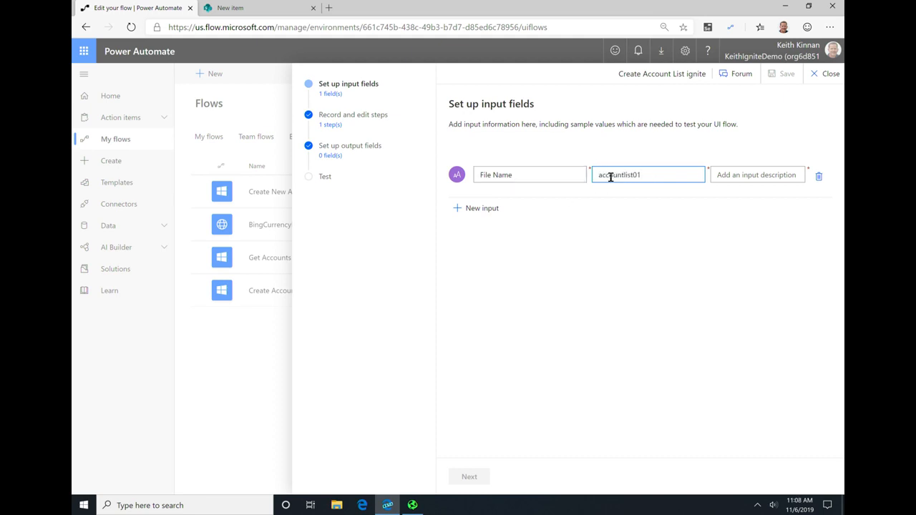
click(755, 175)
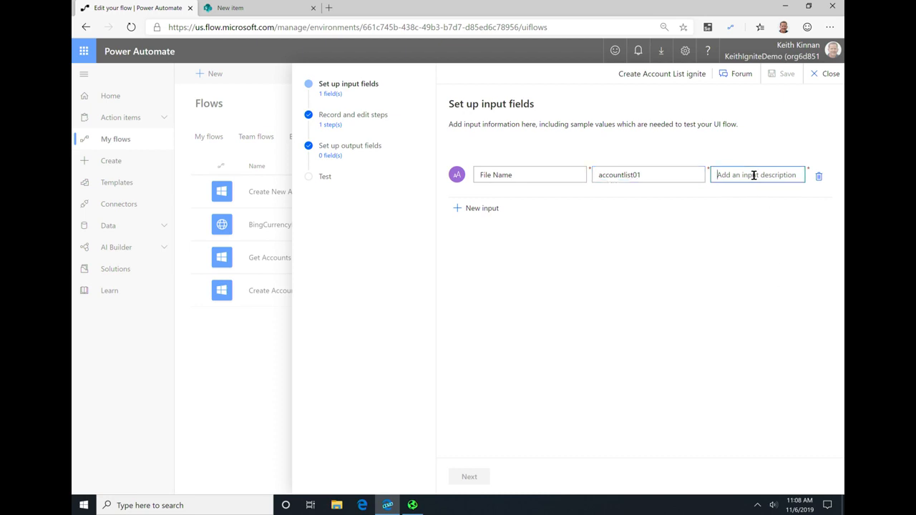
text(ent)
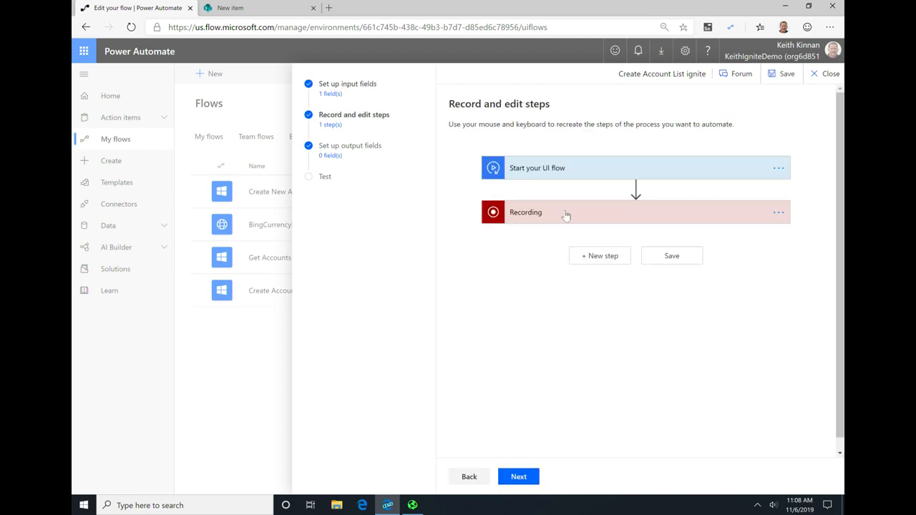
Step: Launch the UI flow recorder, bring Contoso Invoicing to the front and start recording
click(564, 216)
click(631, 456)
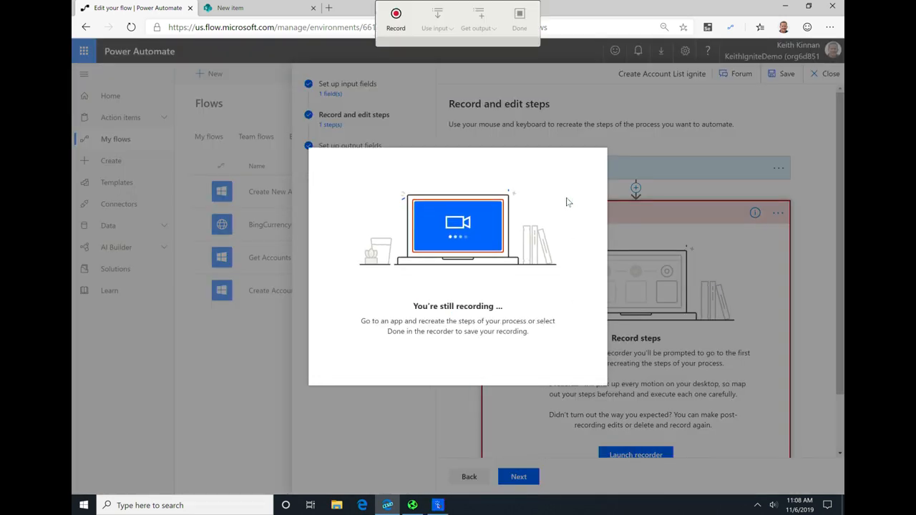
click(412, 505)
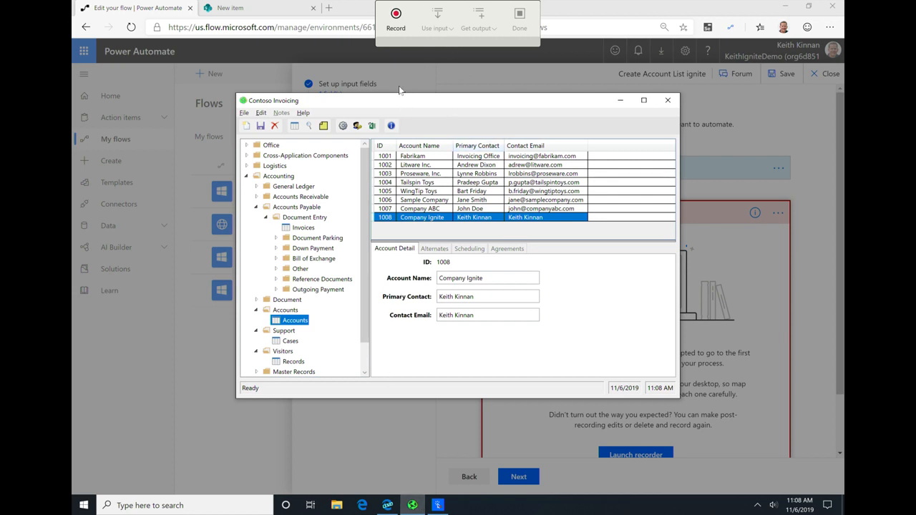
click(396, 18)
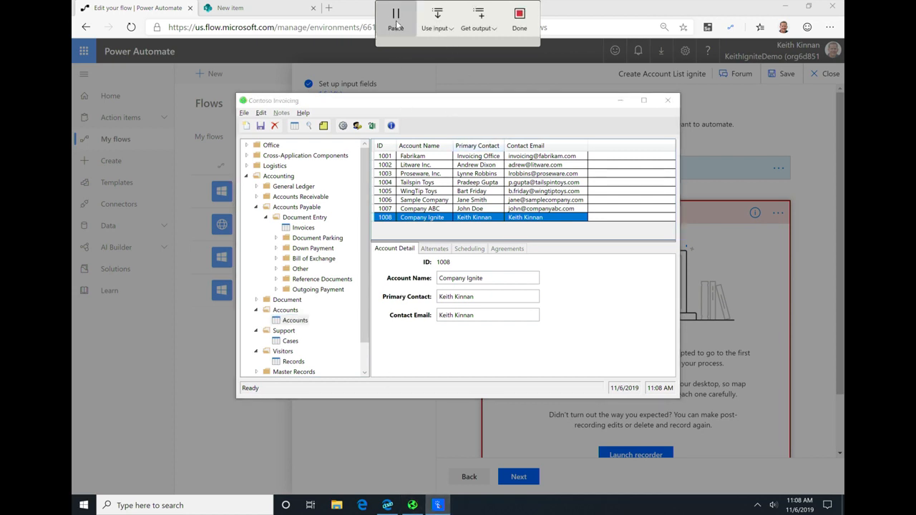
Step: Record selecting all account records in the Contoso Invoicing accounts table
click(438, 104)
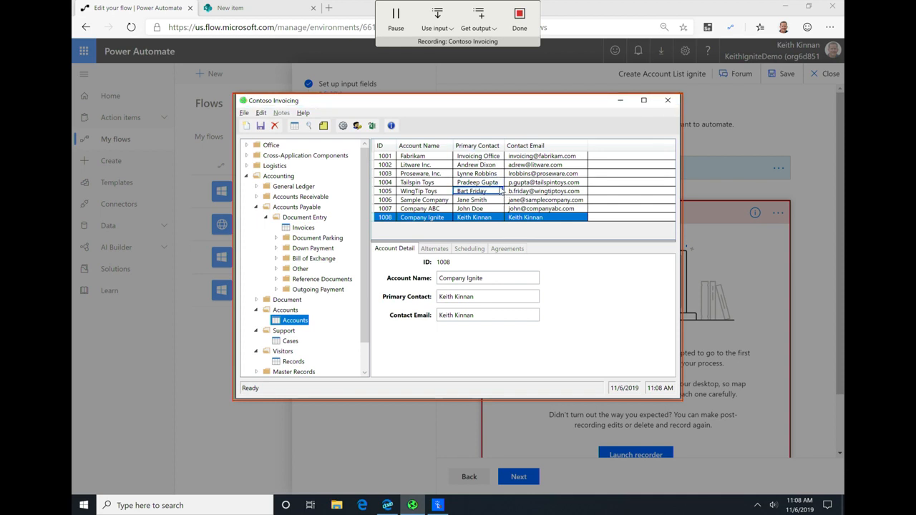
click(500, 191)
key(ctrl+a)
key(ctrl+c)
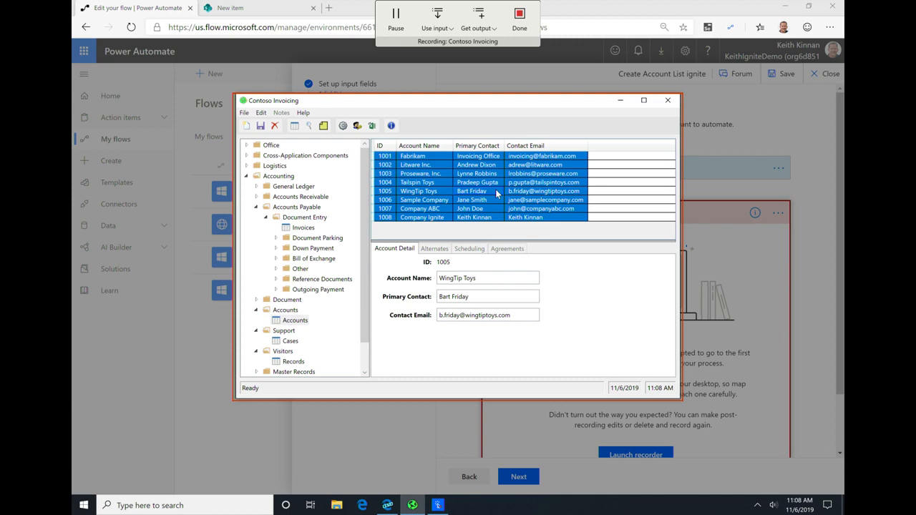
Step: Launch Excel while recording and create a blank workbook
key(super)
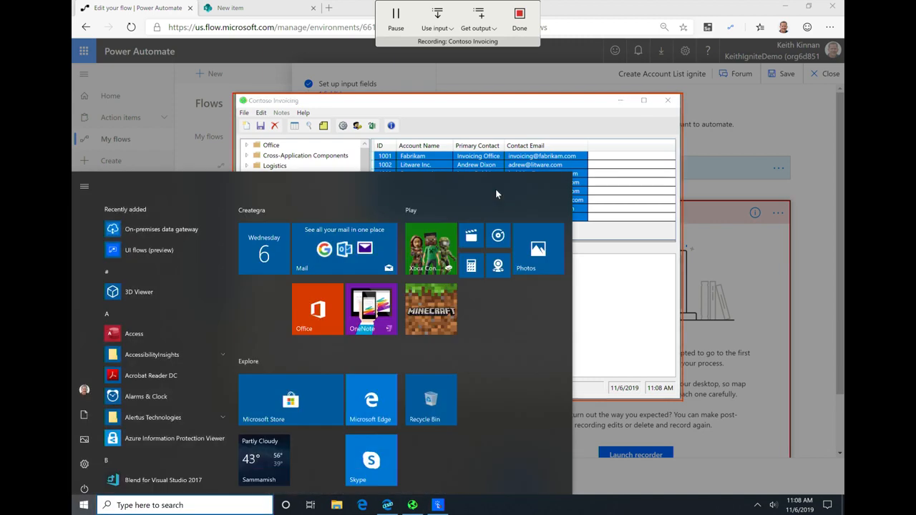
text(excel)
key(Return)
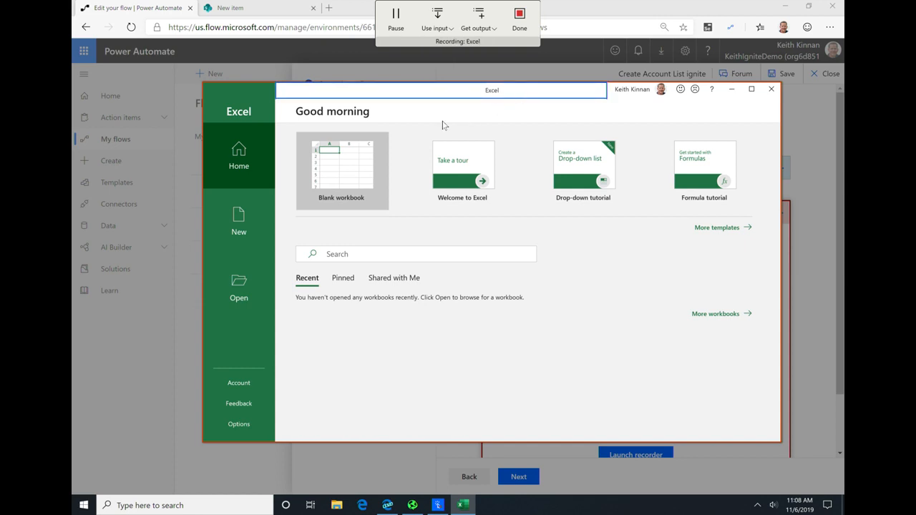
click(380, 176)
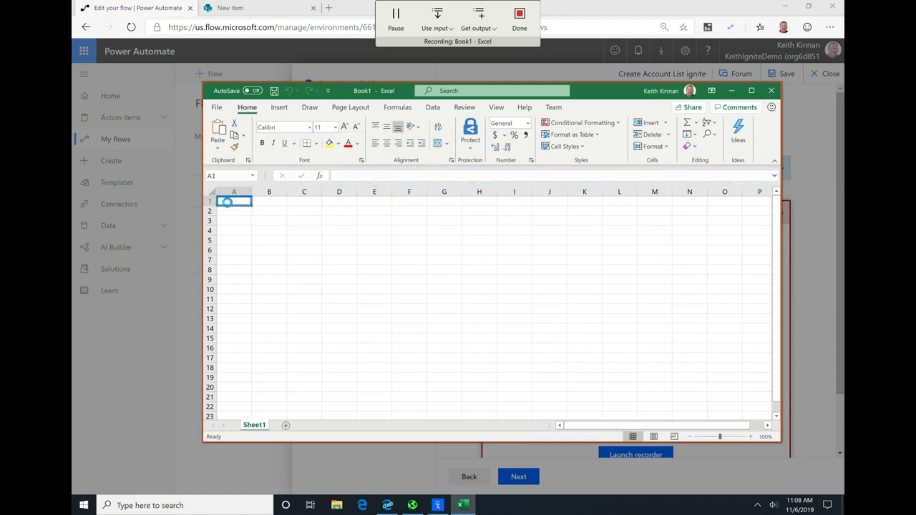
Step: Record pasting the copied account records at cell A1 and converting the pasted range into a table without existing headers
key(ctrl+v)
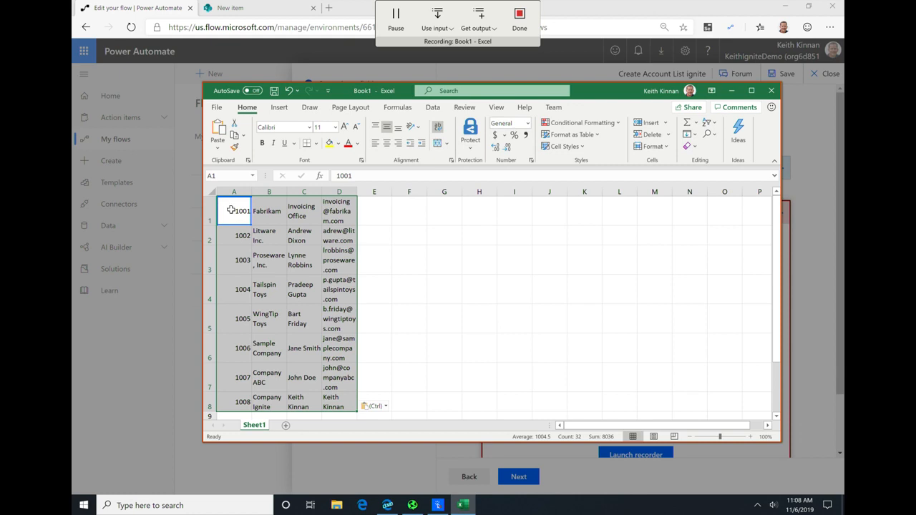
click(236, 212)
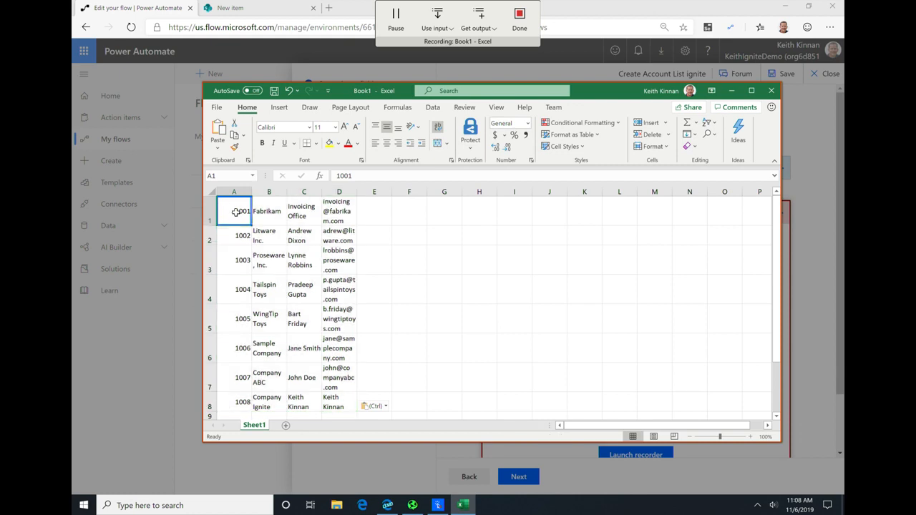
key(ctrl+a)
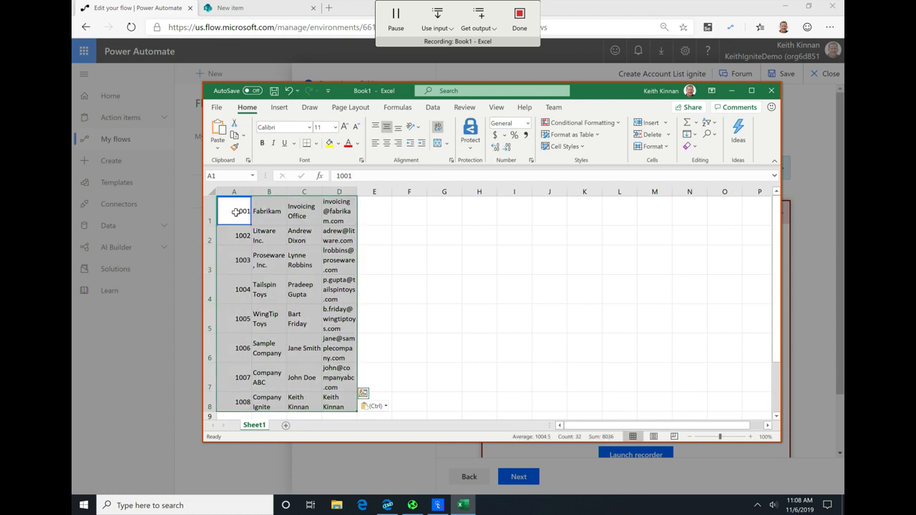
click(279, 107)
click(292, 134)
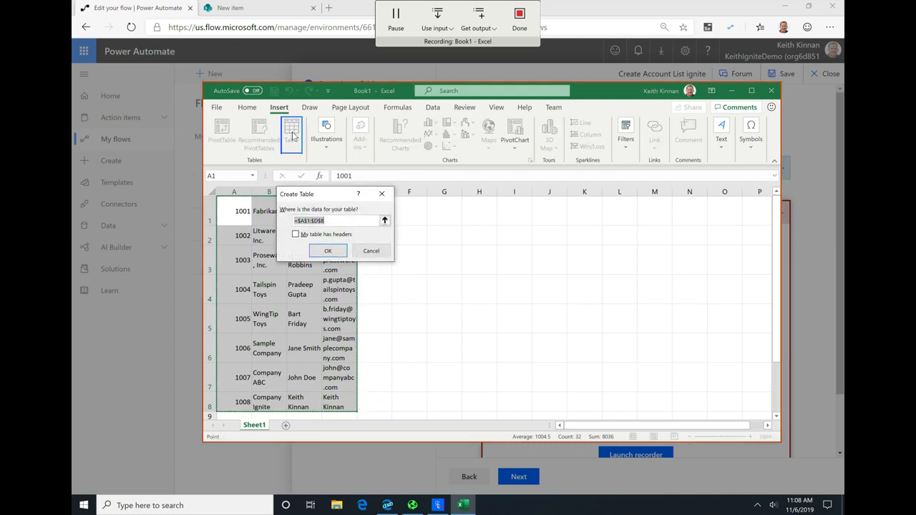
click(327, 250)
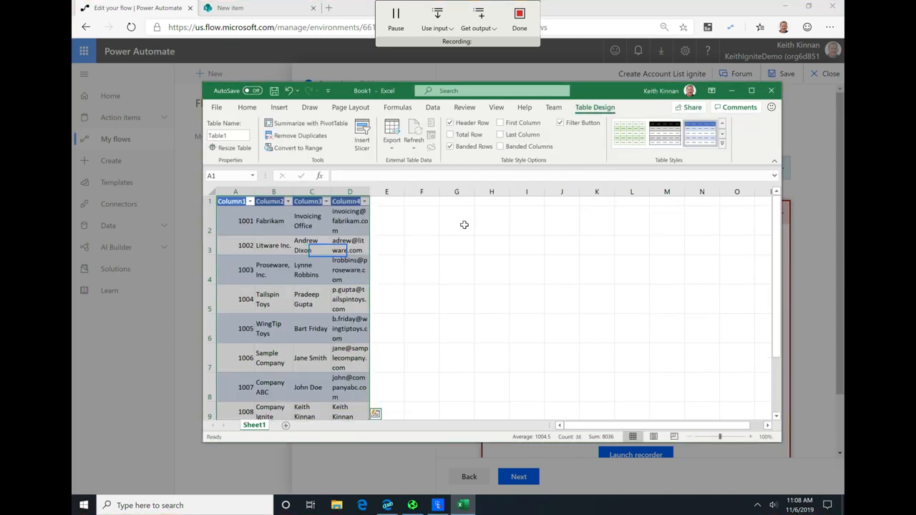
Step: Apply the light green table style and rename the headers to Account Id, Account Name, Contact and Email
click(642, 140)
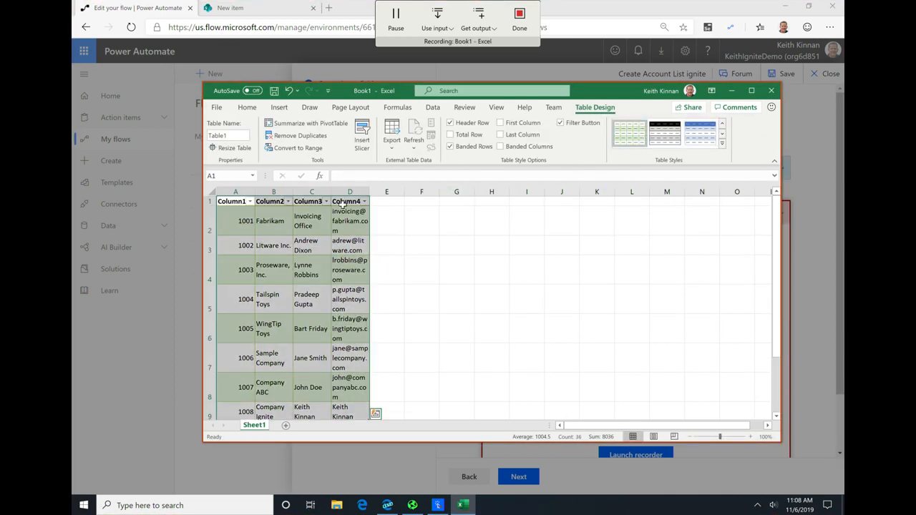
click(238, 203)
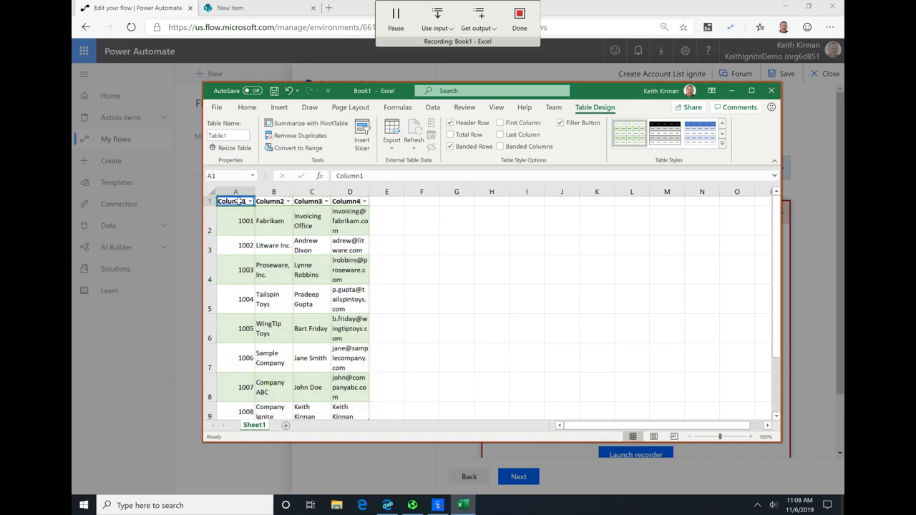
text(Account Id)
key(Tab)
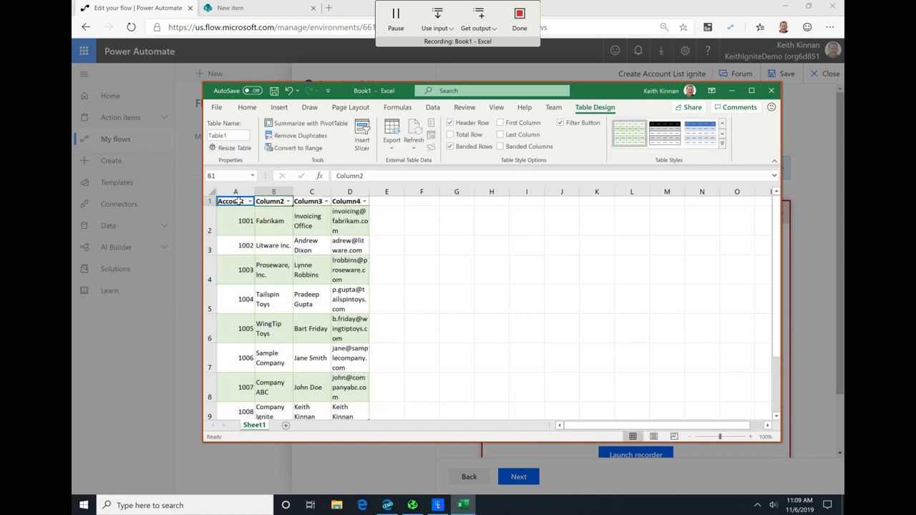
text(Account Name)
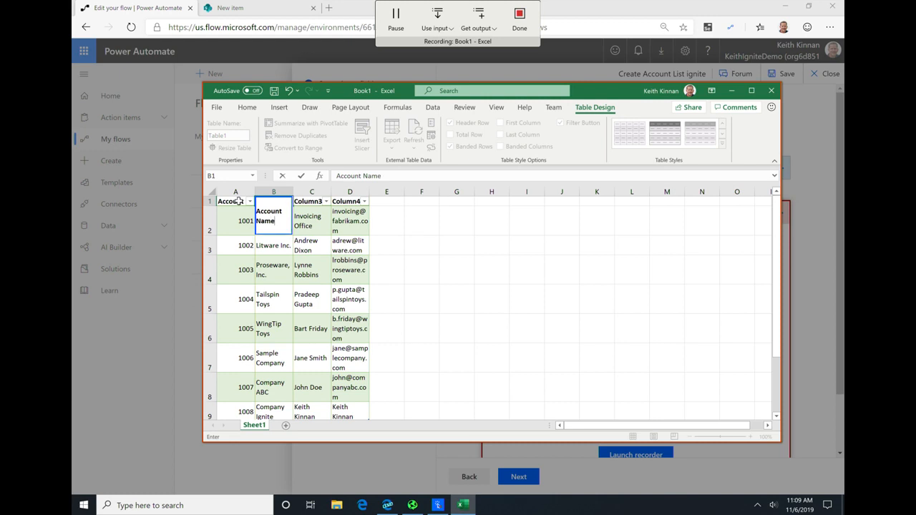
key(Tab)
text(Contact)
key(Tab)
text(Email)
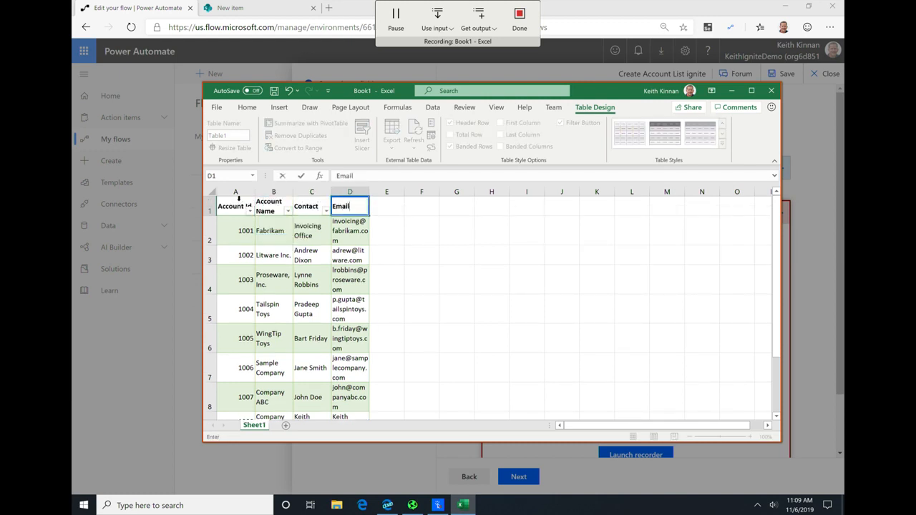
key(Return)
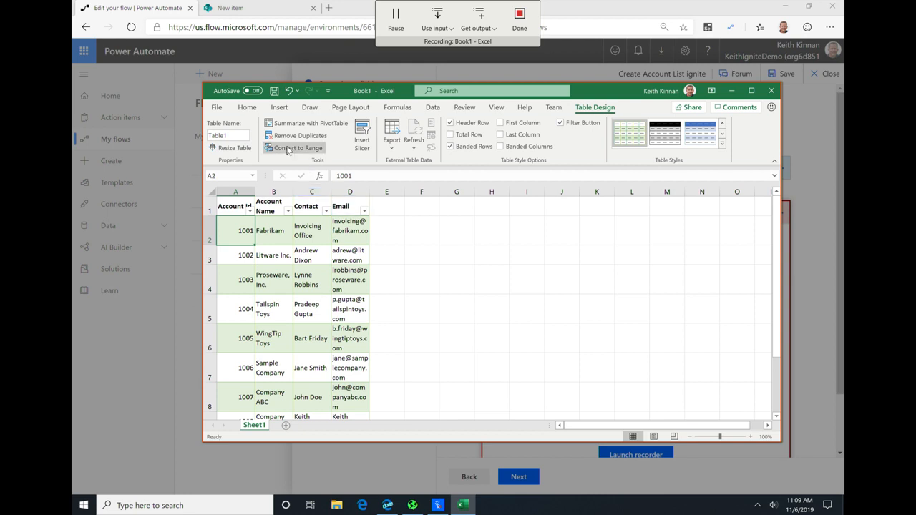
Step: Start saving the workbook under a new name in the Desktop folder and clear the proposed file name
click(222, 109)
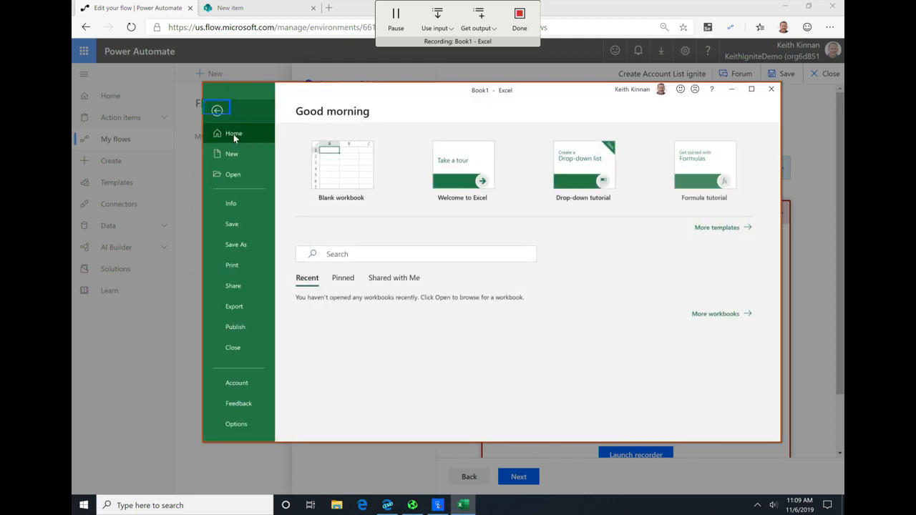
click(242, 246)
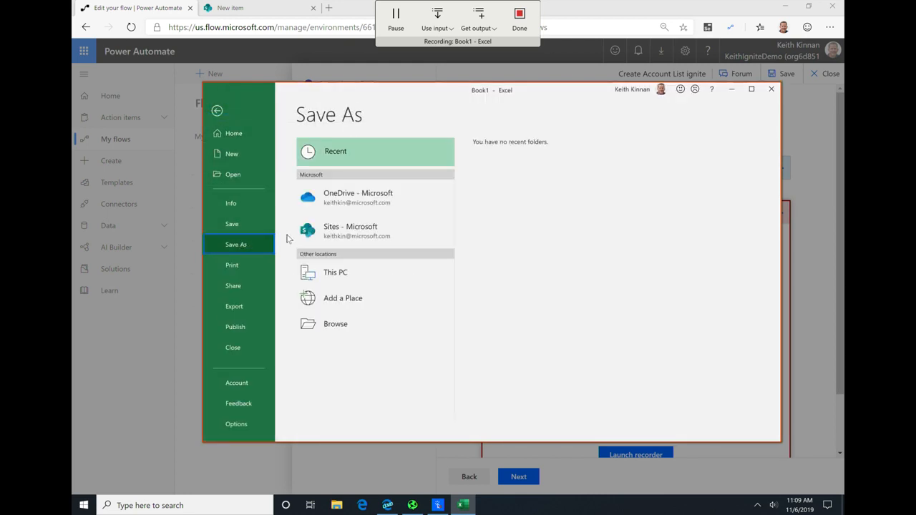
click(363, 327)
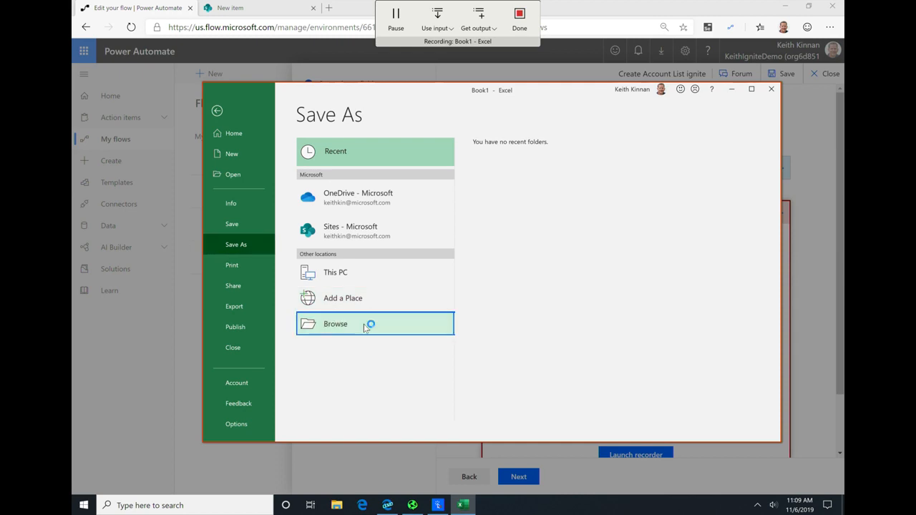
click(261, 170)
click(332, 237)
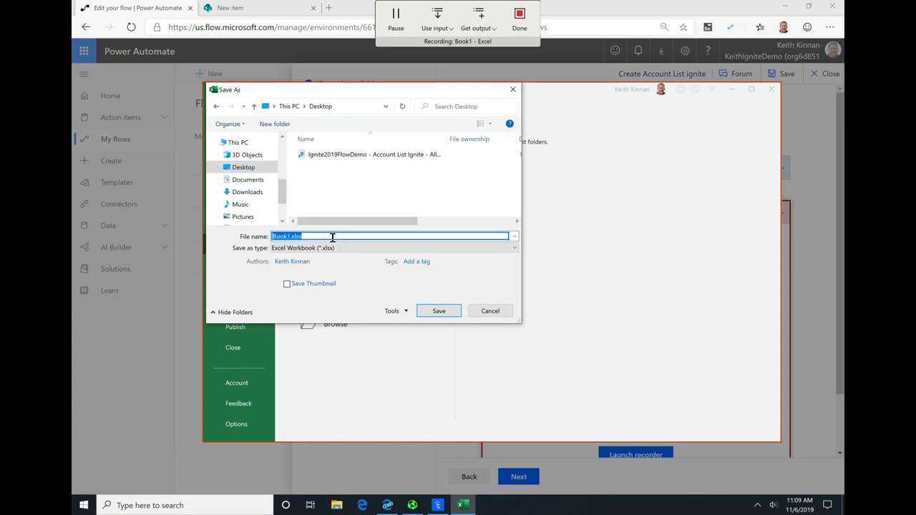
key(BackSpace)
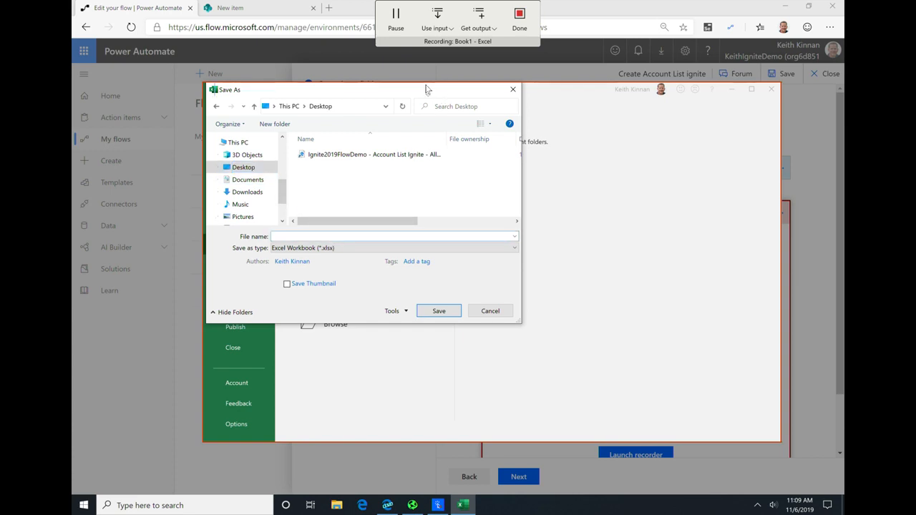
Step: Use the File Name input as the workbook's file name and save the workbook
click(445, 17)
click(455, 84)
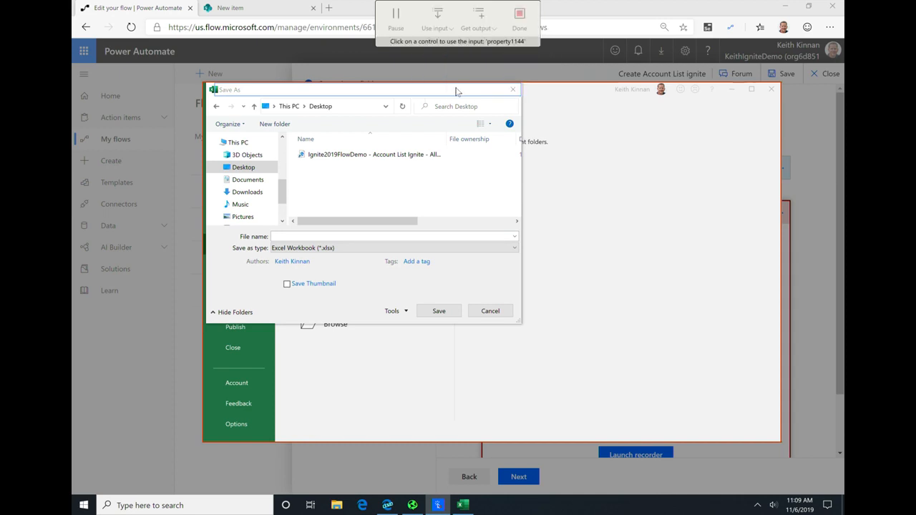
click(296, 236)
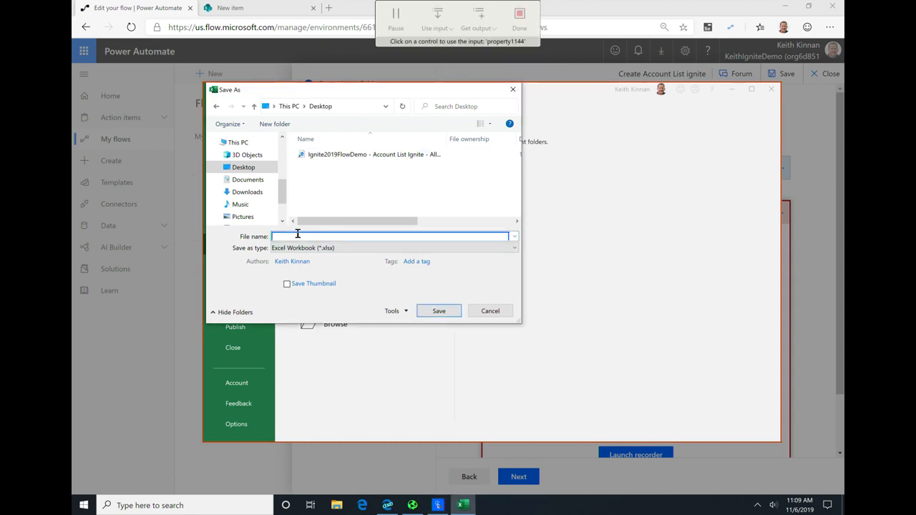
click(439, 312)
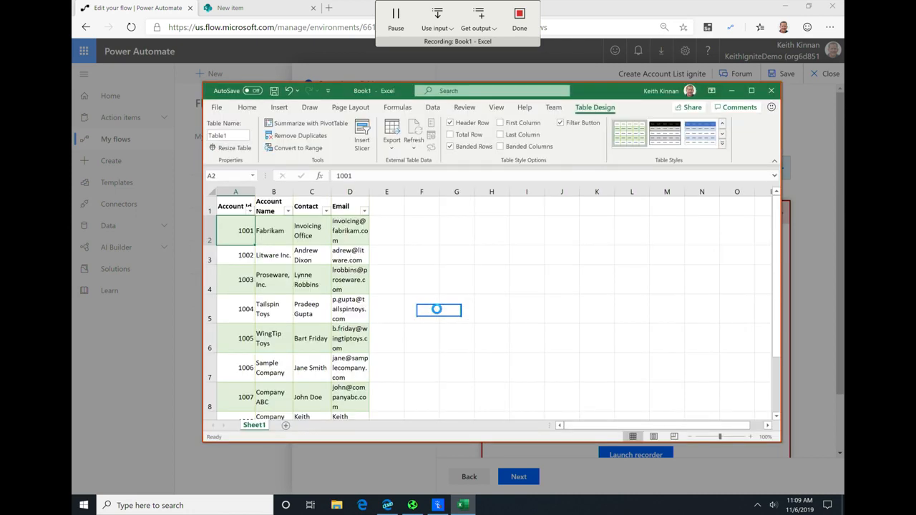
Step: Close Excel and Contoso Invoicing while still recording, and finish the recording
click(772, 92)
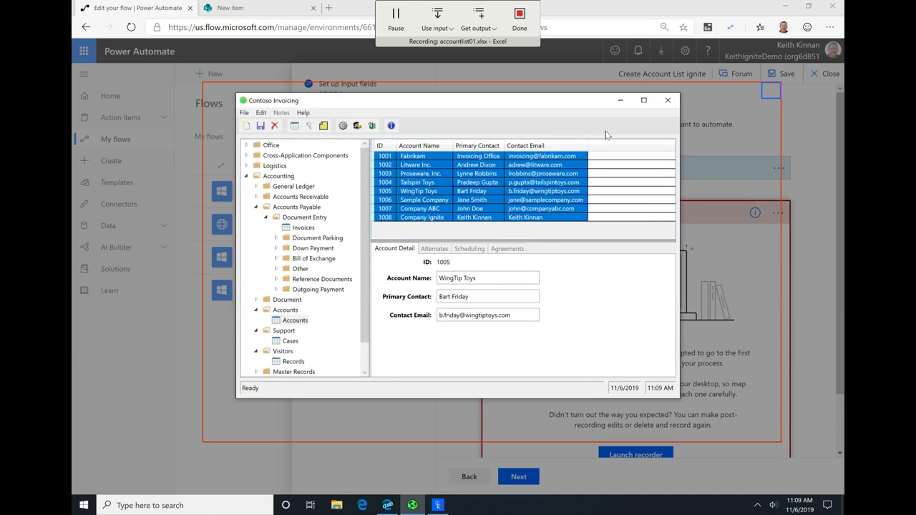
click(667, 101)
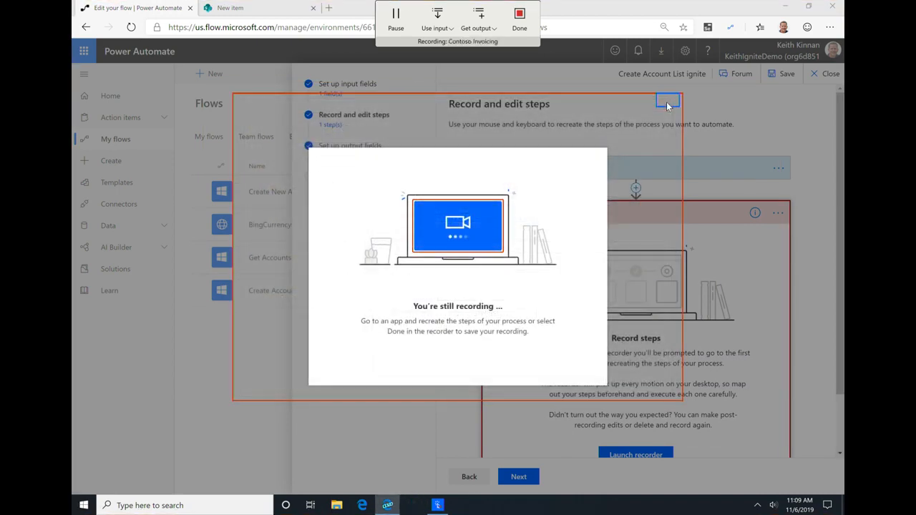
click(522, 21)
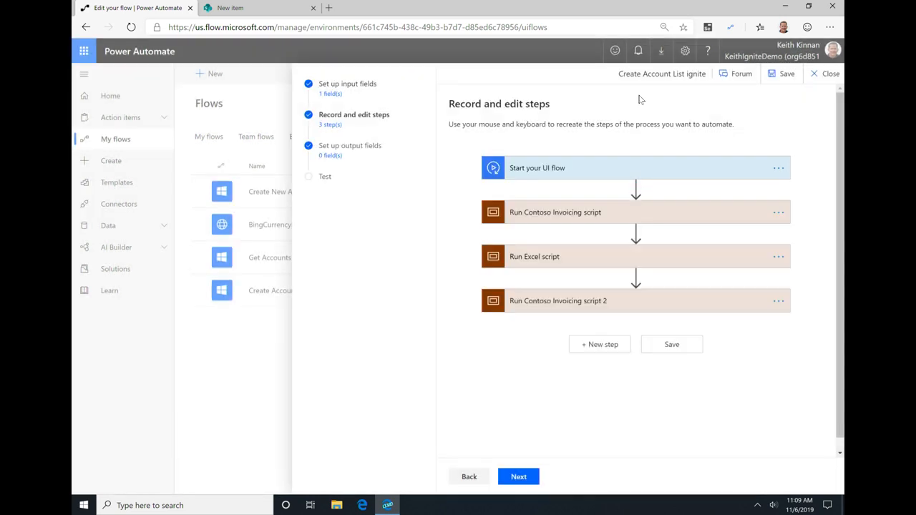
Step: Examine the recorded actions of the first Contoso Invoicing script, including the keystroke value of SendKeys 1
click(594, 215)
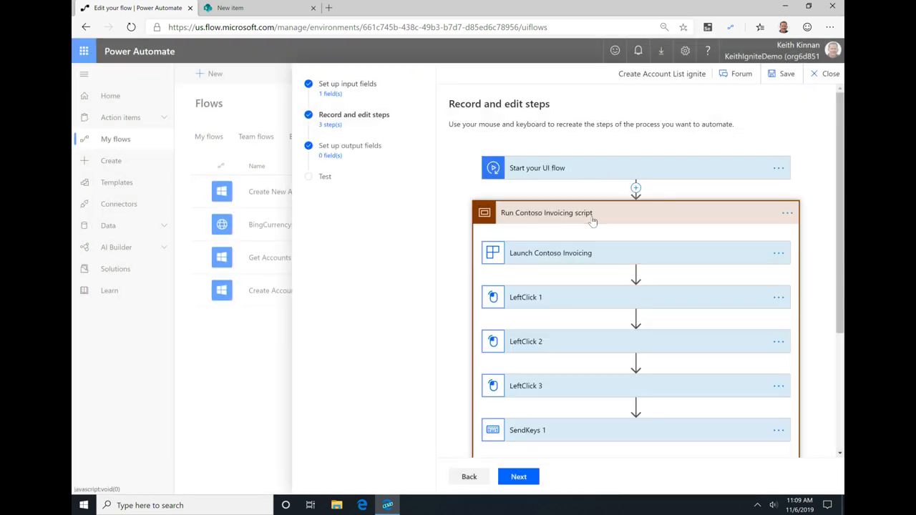
scroll(644, 237, down, 3)
scroll(573, 197, up, 3)
scroll(565, 201, down, 1)
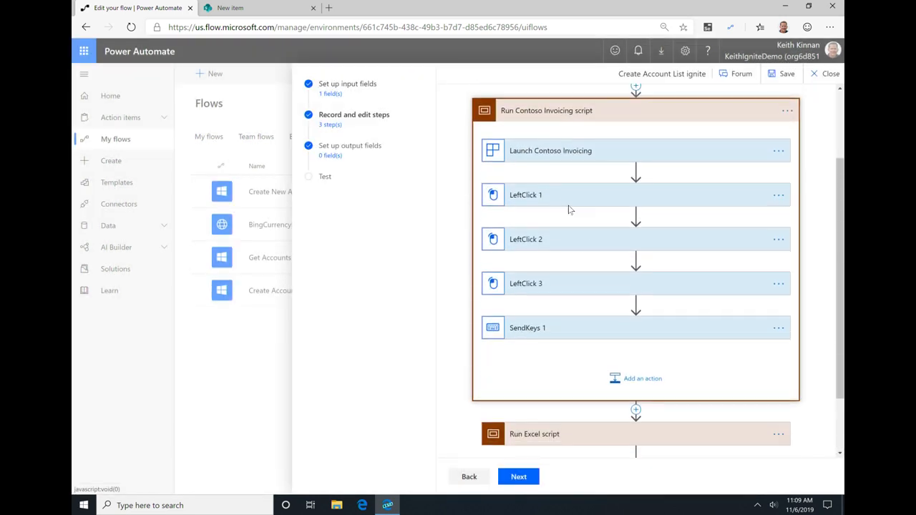
click(536, 326)
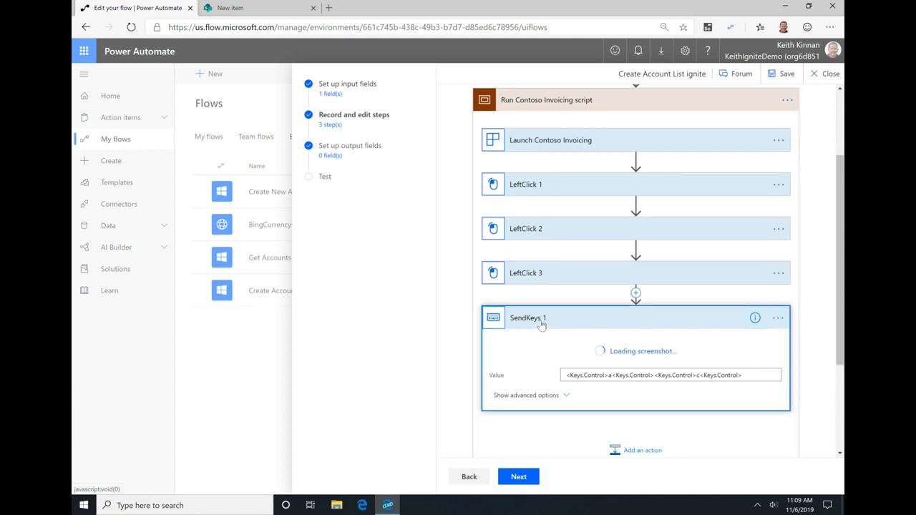
scroll(544, 322, down, 2)
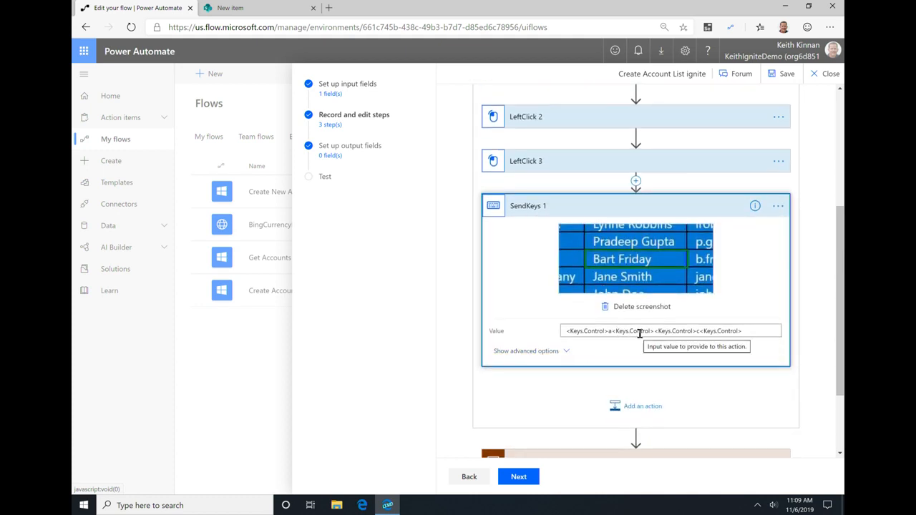
scroll(716, 322, down, 2)
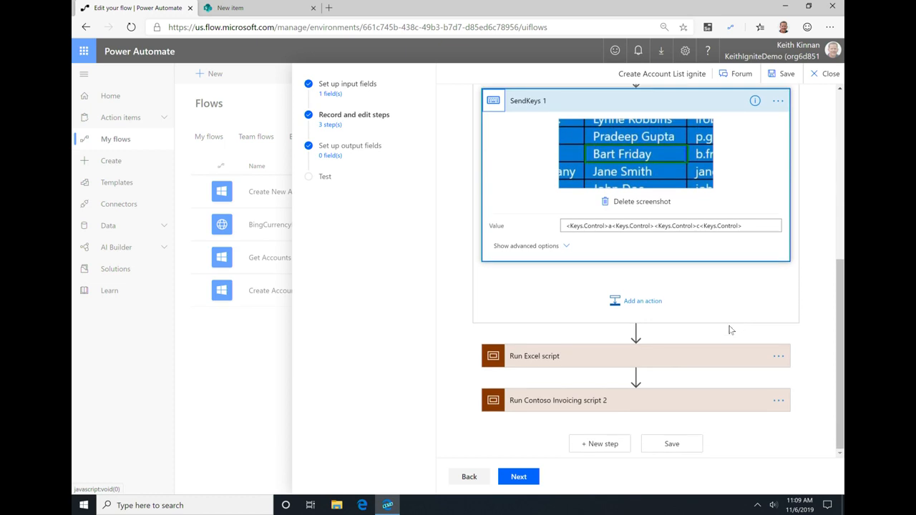
Step: Review the recorded actions in the Excel script and in the second Contoso Invoicing script
click(539, 351)
scroll(630, 262, down, 8)
scroll(630, 261, down, 4)
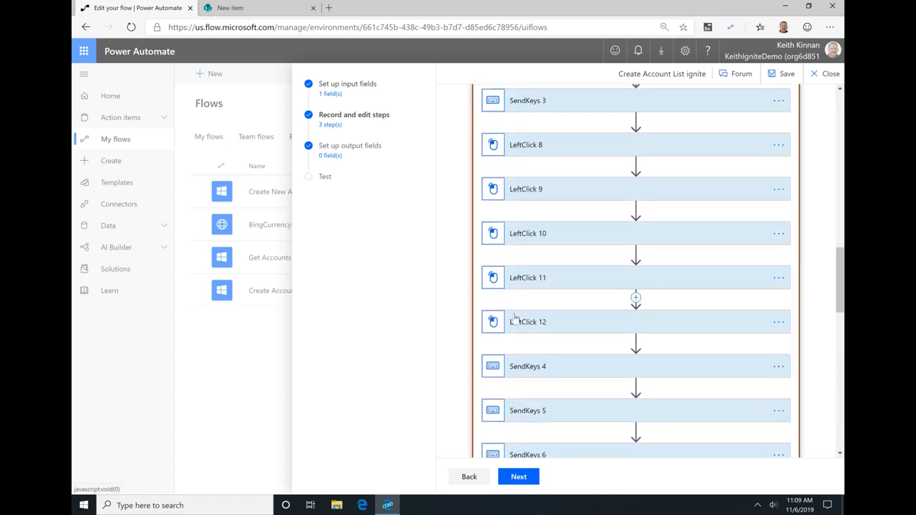
scroll(564, 272, up, 1)
scroll(564, 272, up, 8)
scroll(578, 280, down, 12)
scroll(581, 379, down, 3)
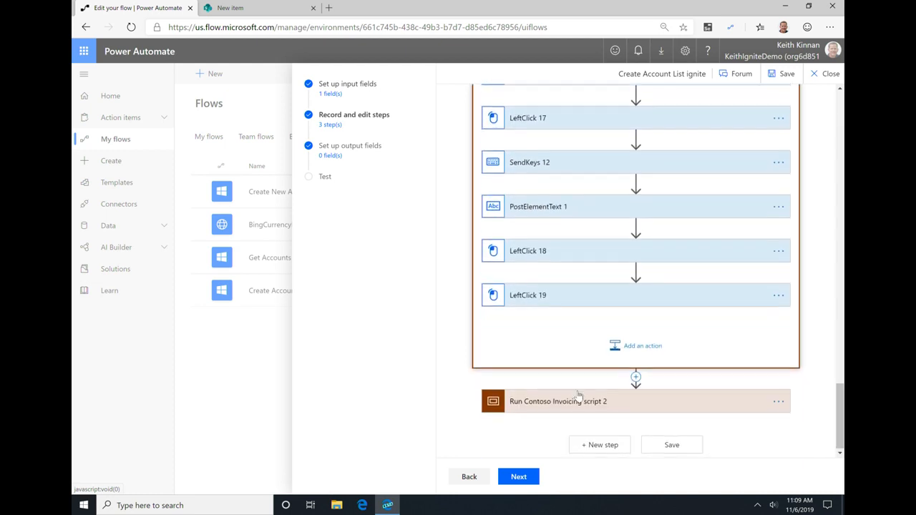
click(575, 398)
scroll(600, 384, down, 2)
scroll(600, 384, down, 1)
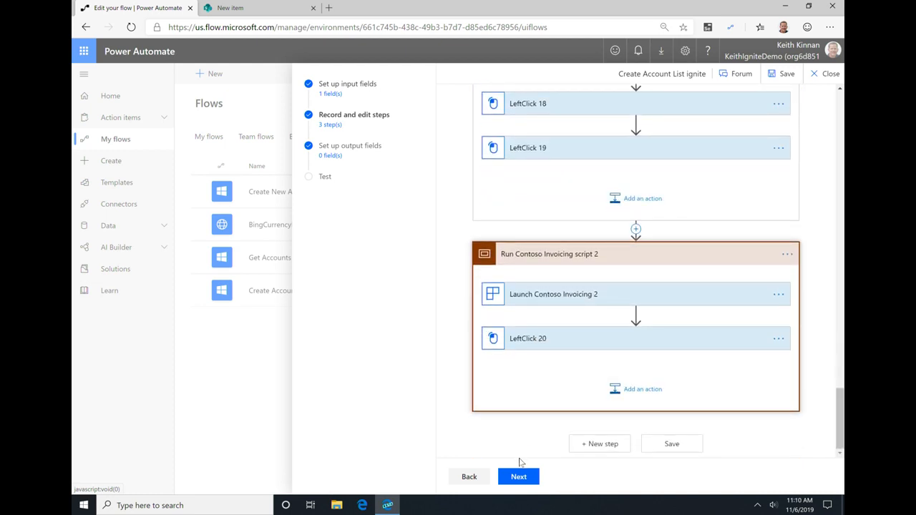
Step: Proceed past the output fields to the test stage and test the UI flow with AccountList as the File Name
click(518, 477)
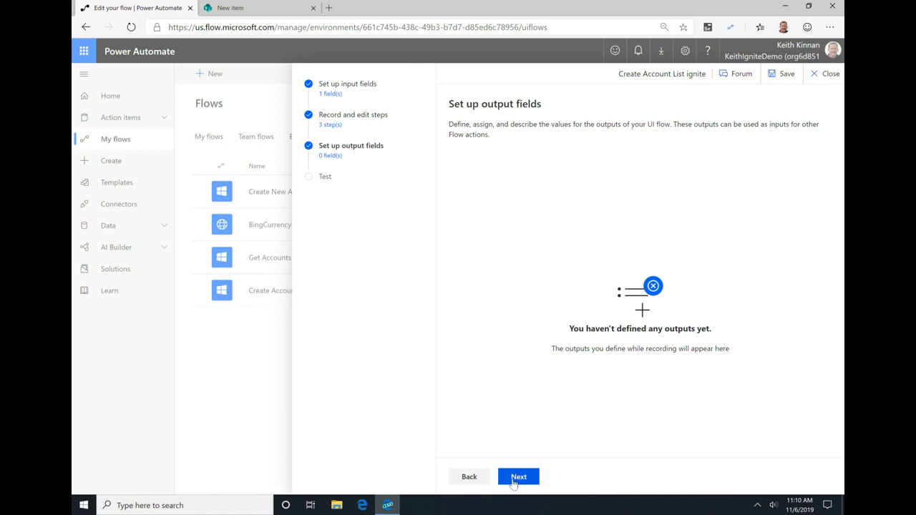
click(512, 475)
click(513, 183)
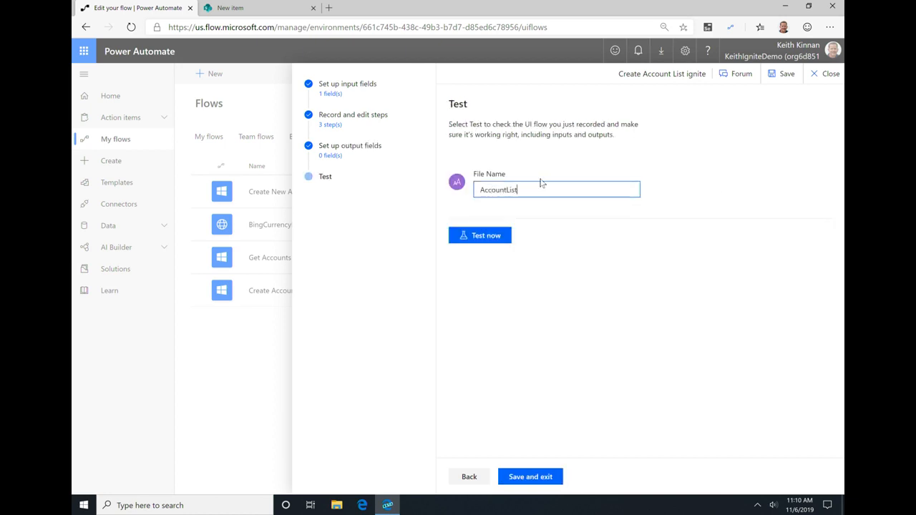
click(497, 243)
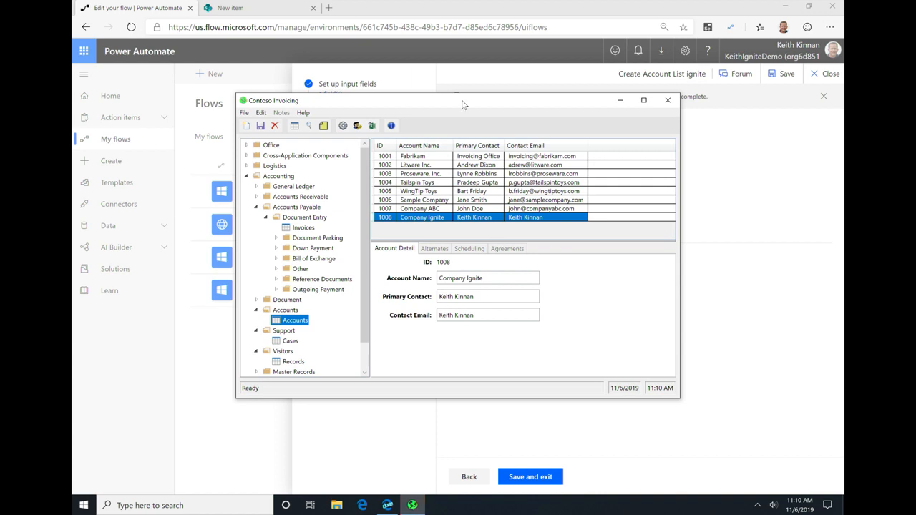
Step: Follow the test playback as it copies the Contoso Invoicing accounts into a blank Excel workbook and selects the pasted data
click(479, 192)
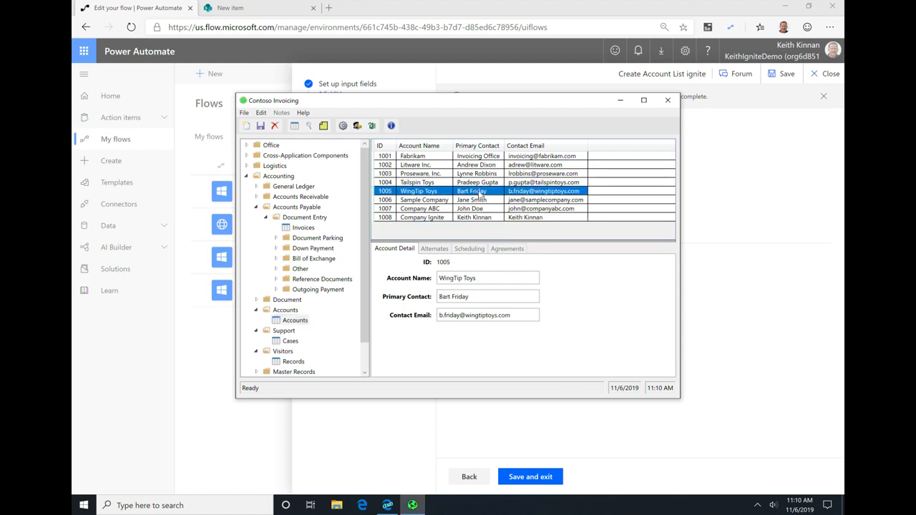
key(ctrl+a)
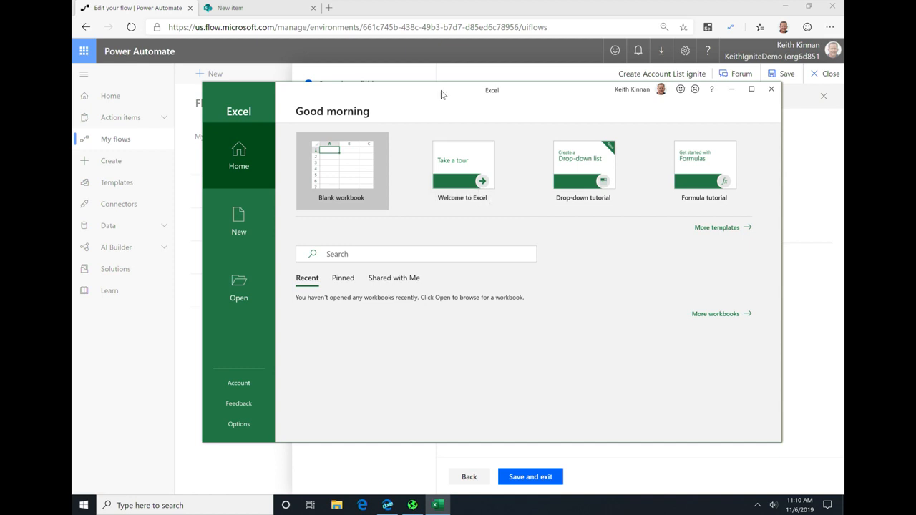
click(342, 172)
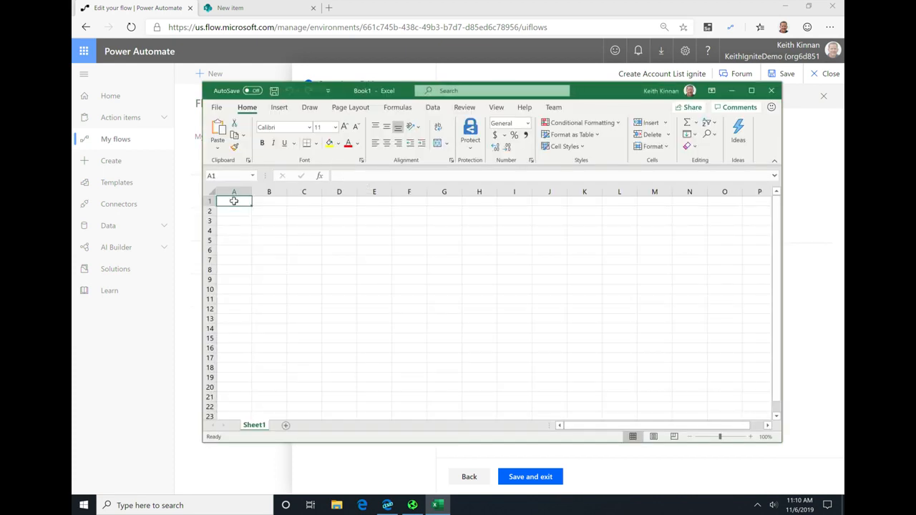
key(ctrl+v)
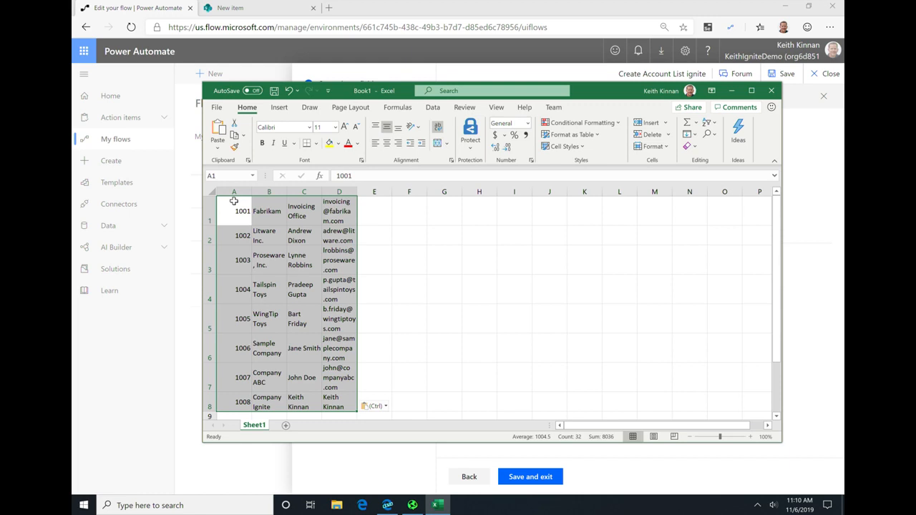
click(233, 211)
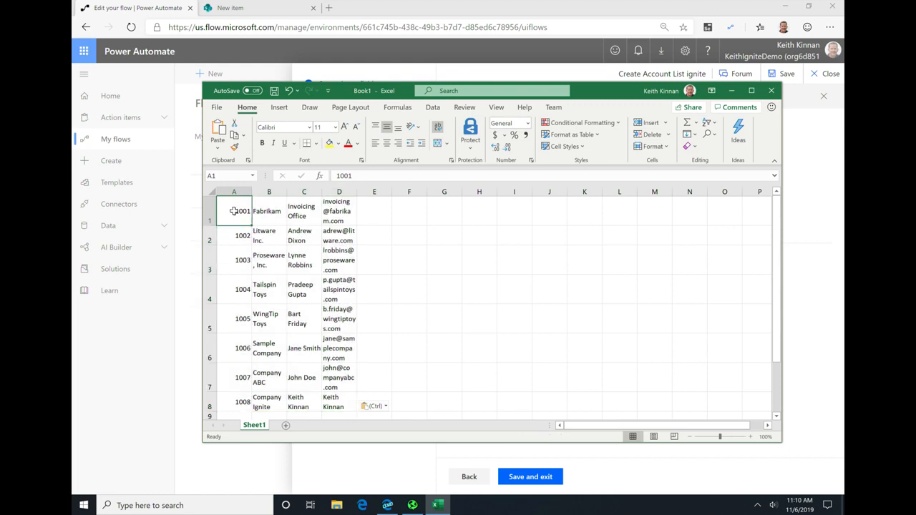
key(ctrl+a)
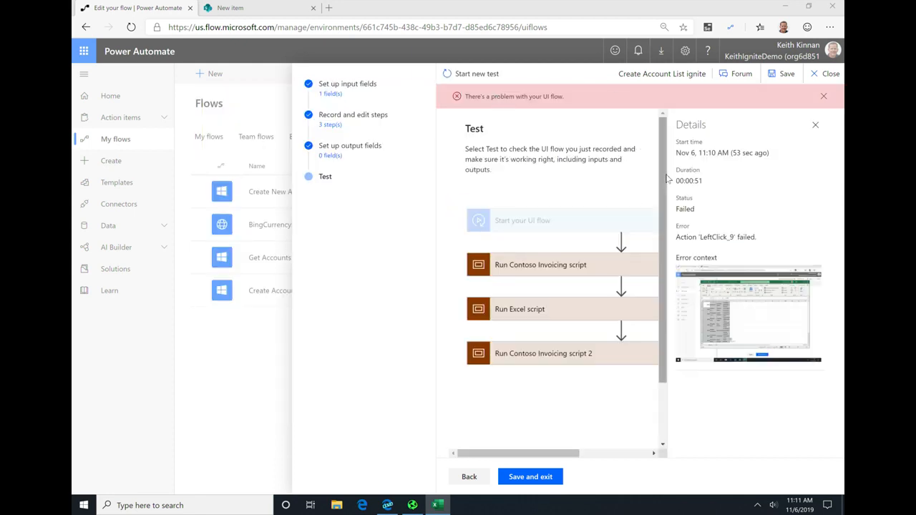
Step: Expand the Excel script in the test results and locate the LeftClick 9 action named in the error details
click(508, 309)
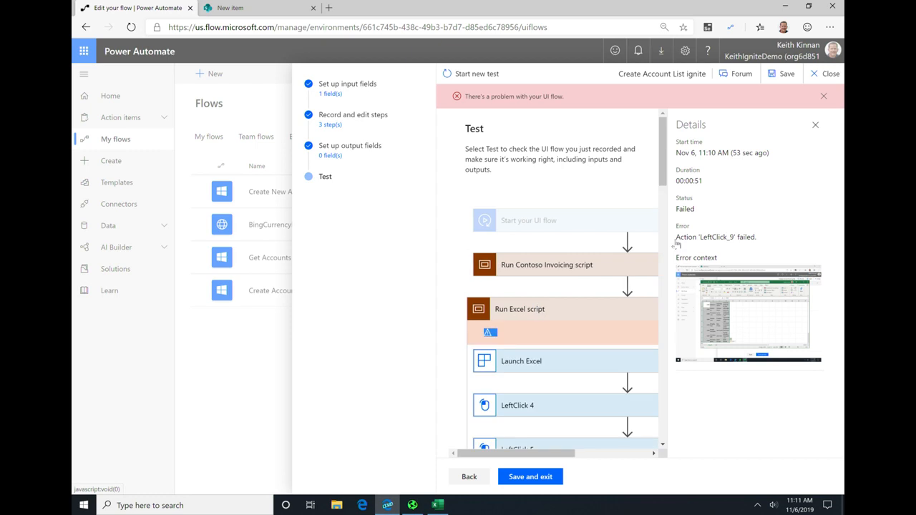
drag(663, 194, 674, 407)
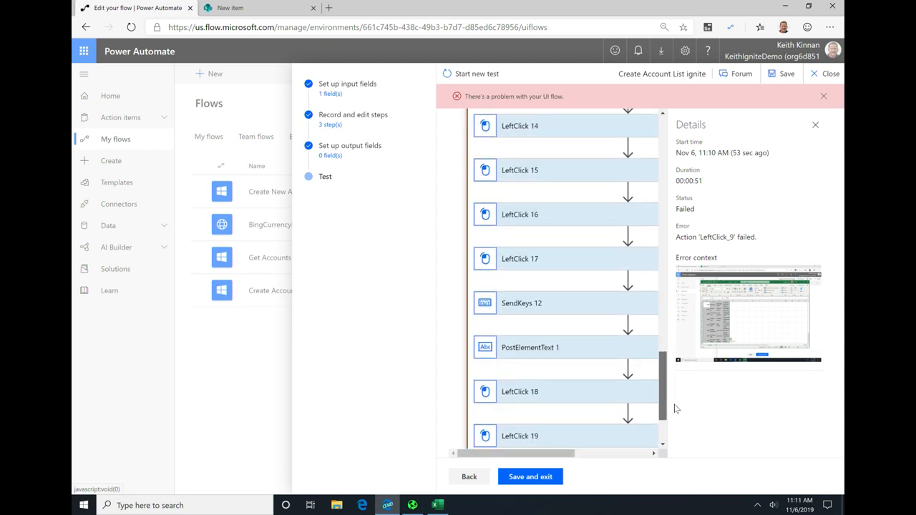
drag(568, 460, 672, 458)
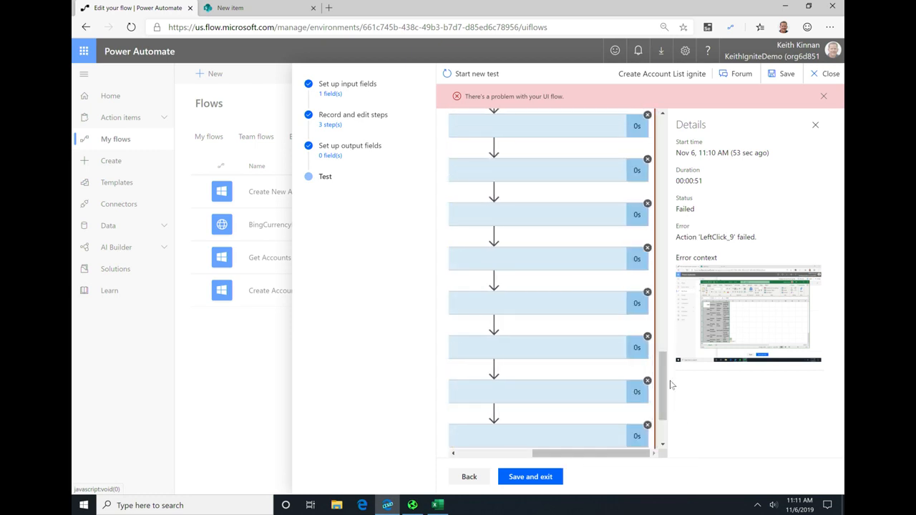
scroll(651, 388, down, 2)
scroll(650, 388, left, 1)
scroll(651, 383, up, 4)
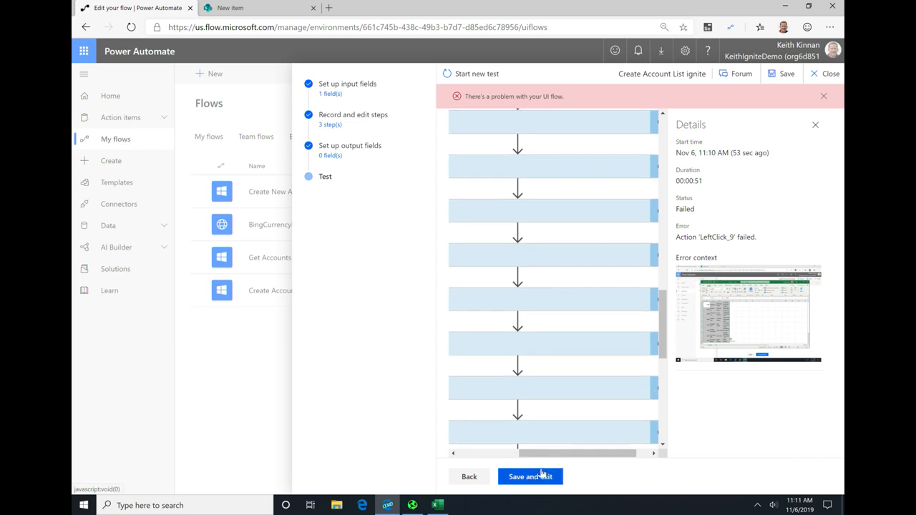
drag(542, 453, 480, 453)
scroll(491, 358, up, 6)
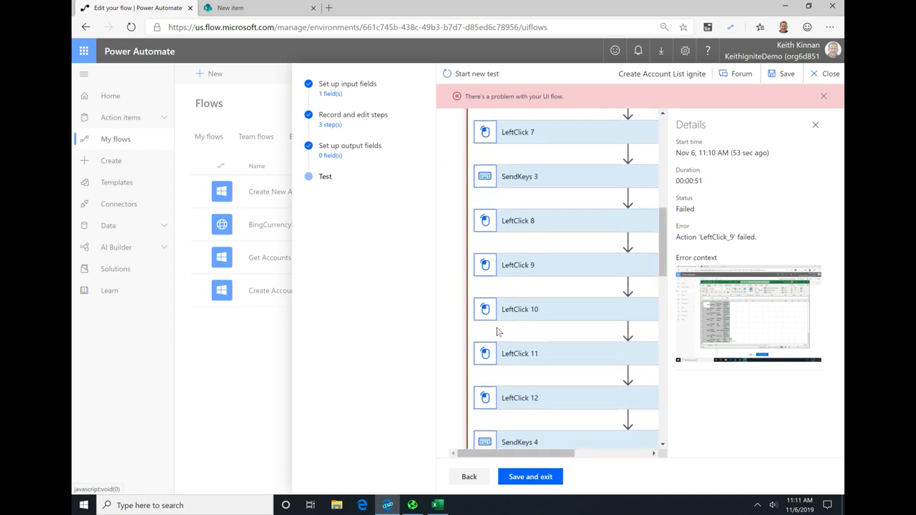
Step: Examine the full inputs of the LeftClick 9 action, including its wait time and selector, and dismiss the error banner
click(526, 267)
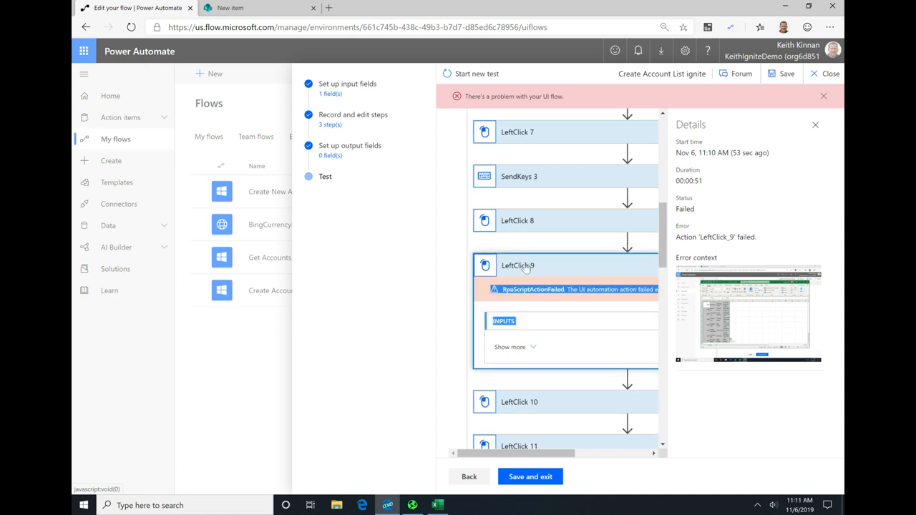
click(535, 348)
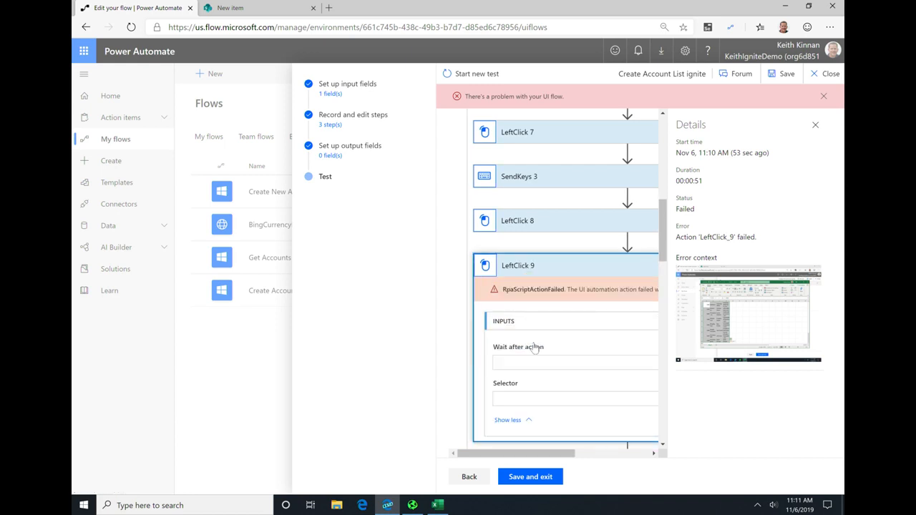
mouse_move(538, 455)
mouse_down()
mouse_move(607, 461)
mouse_move(520, 457)
mouse_up()
scroll(550, 349, down, 1)
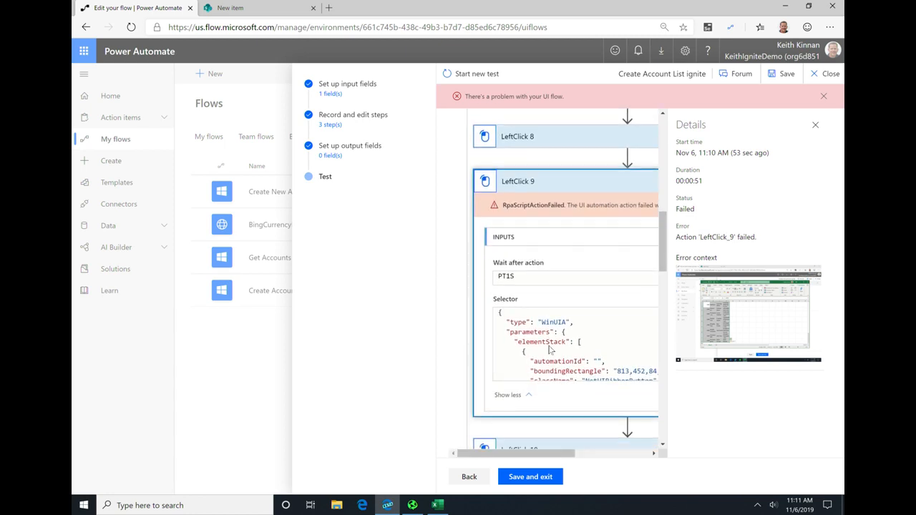
scroll(549, 348, up, 7)
click(822, 97)
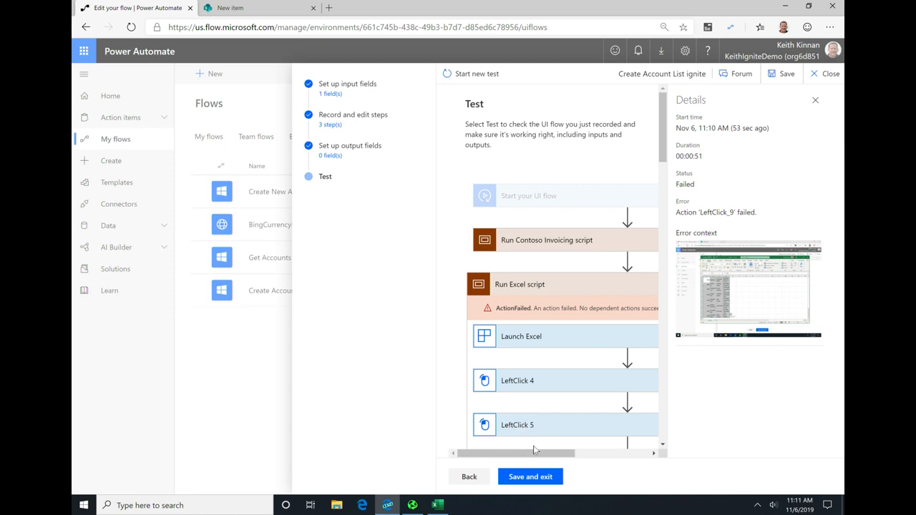
Step: Leave the test results and return to the flow's Record and edit steps stage
mouse_move(548, 454)
mouse_down()
mouse_move(625, 460)
mouse_move(546, 458)
mouse_up()
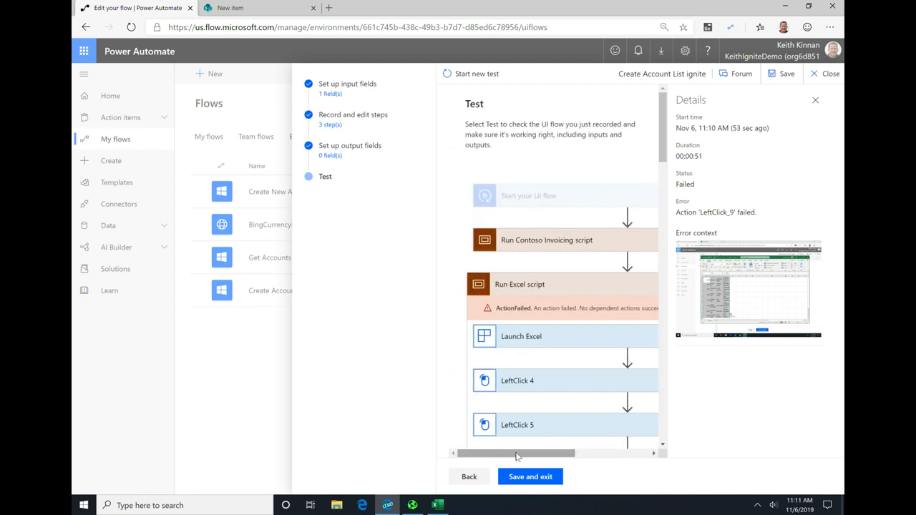
click(469, 477)
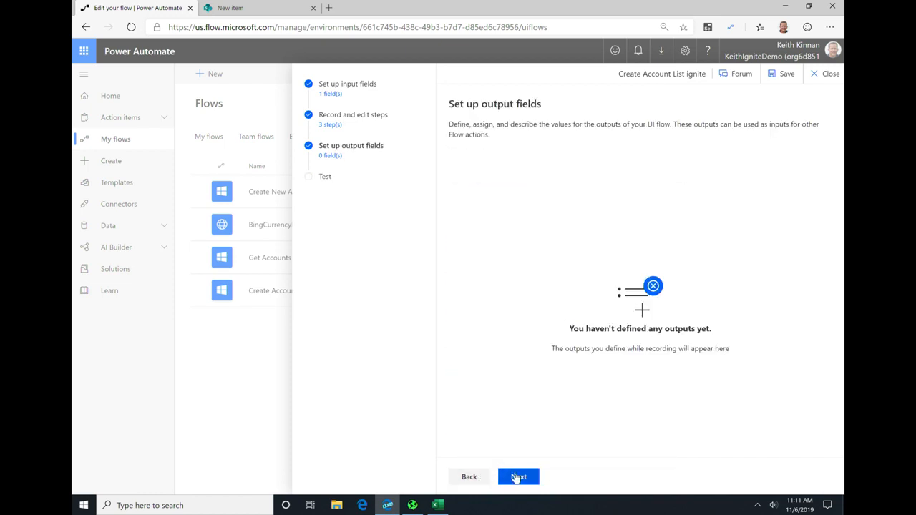
click(516, 477)
click(469, 477)
click(469, 477)
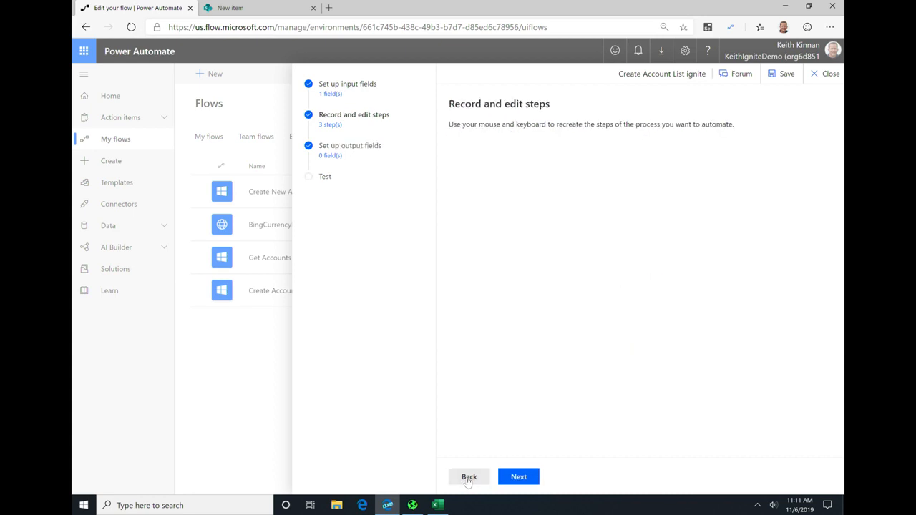
click(468, 478)
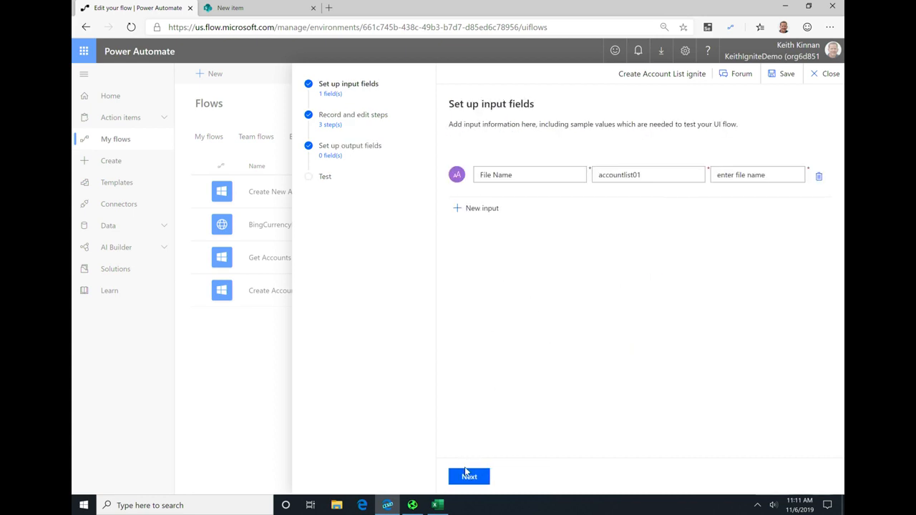
click(469, 476)
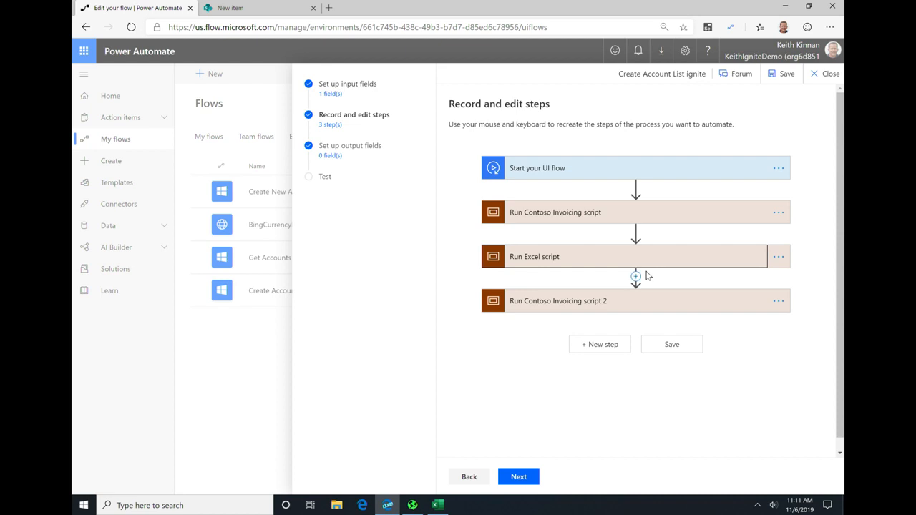
Step: Expand the Excel script and view the recorded screenshot of its LeftClick 9 action
click(632, 266)
scroll(644, 275, down, 4)
click(578, 371)
scroll(576, 355, down, 2)
scroll(646, 234, down, 1)
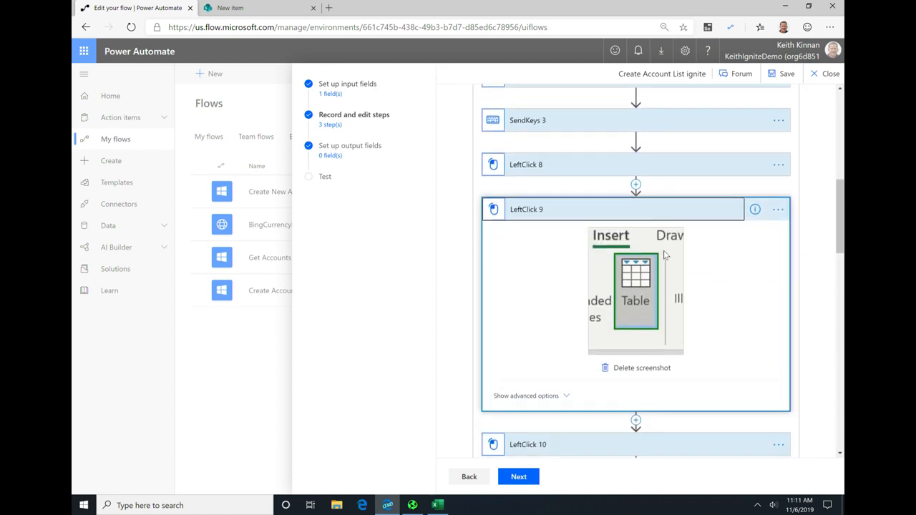
Step: Inspect the SendKeys 3 action and the LeftClick 8 action with its advanced options
click(567, 161)
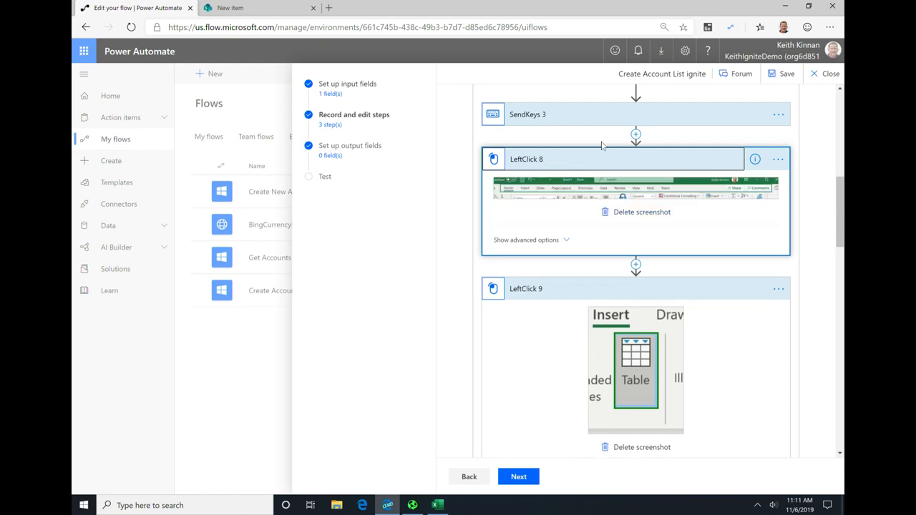
click(583, 112)
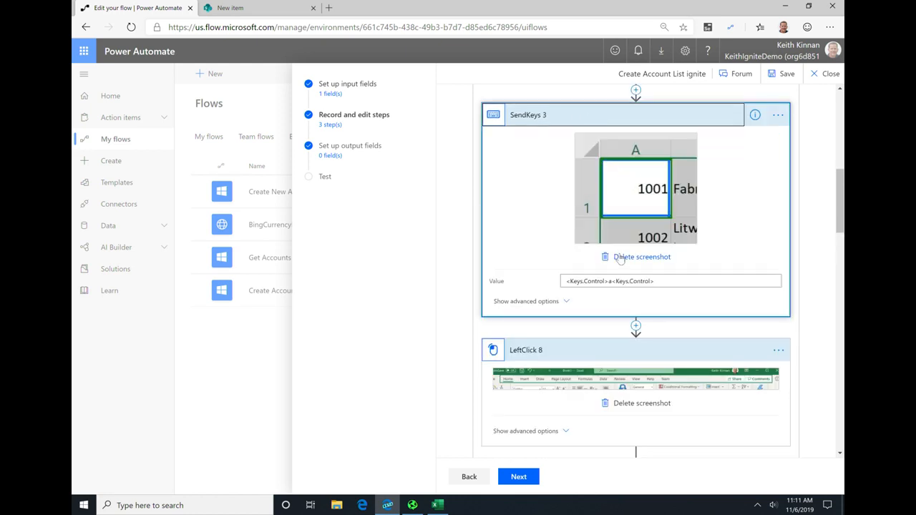
scroll(616, 272, down, 4)
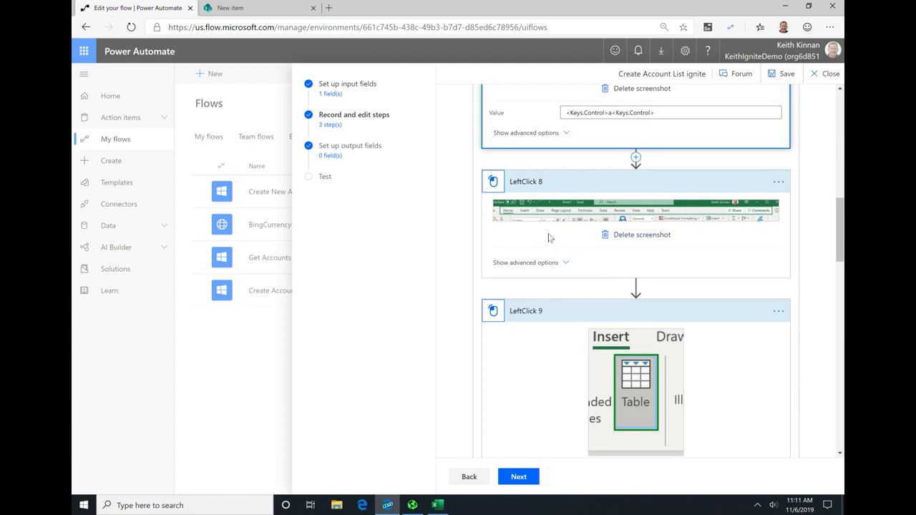
click(551, 262)
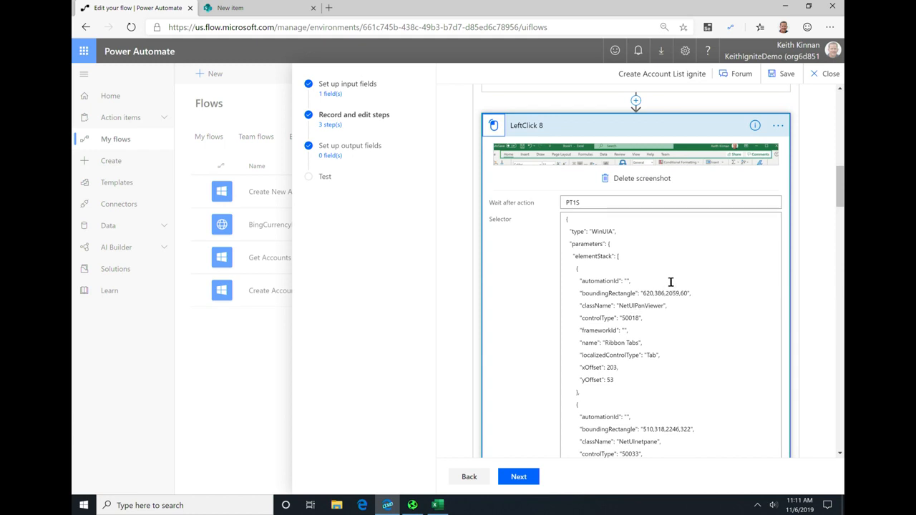
Step: Delete the LeftClick 8 action from the Excel script and confirm the deletion
scroll(718, 277, up, 1)
click(778, 236)
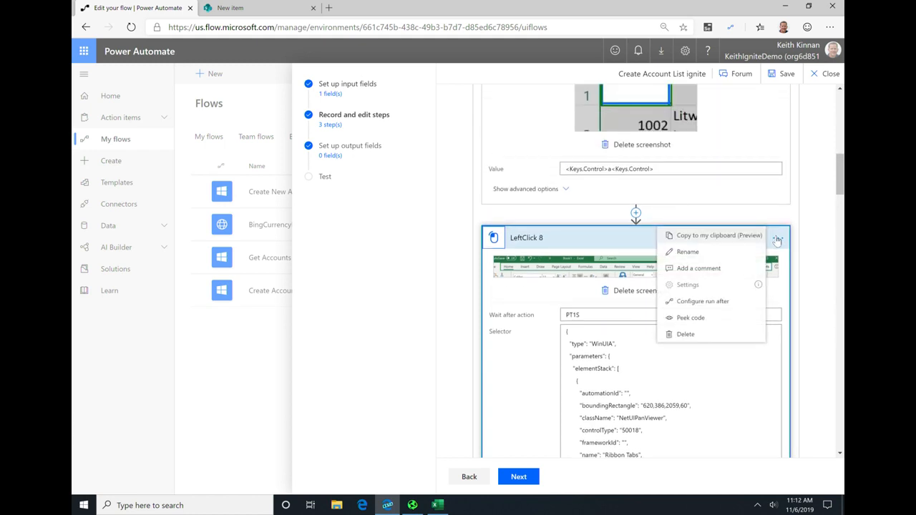
click(686, 334)
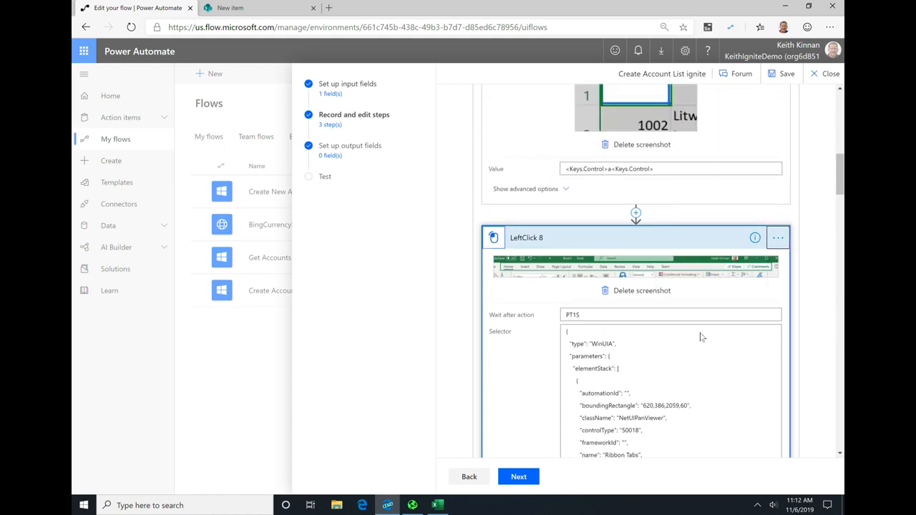
click(475, 299)
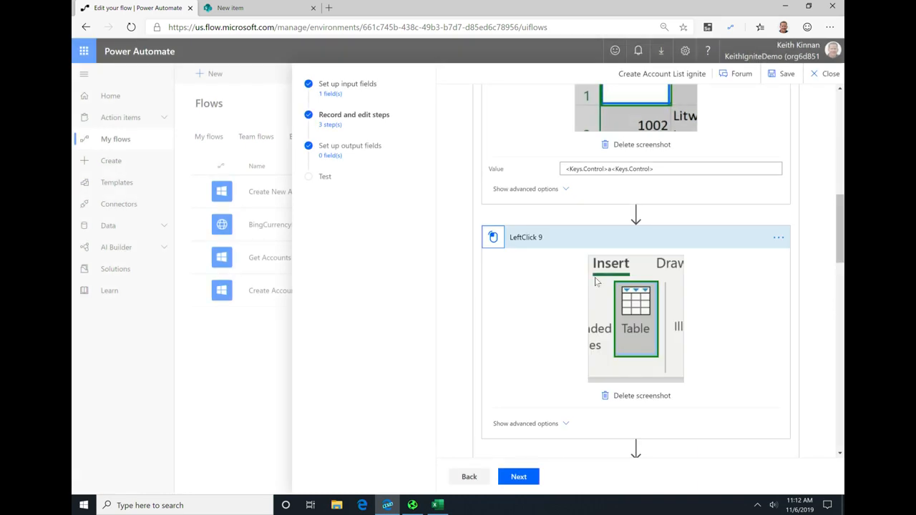
Step: Check the order and content of the SendKeys 3 and LeftClick 9 actions in the Excel script
scroll(615, 261, up, 3)
scroll(606, 274, down, 2)
scroll(621, 277, up, 3)
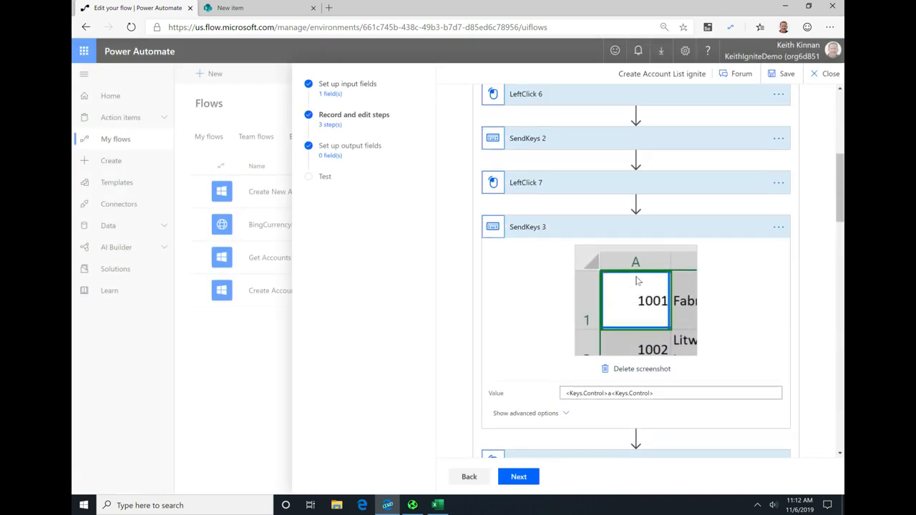
click(645, 294)
scroll(650, 315, down, 3)
click(697, 333)
scroll(698, 333, down, 2)
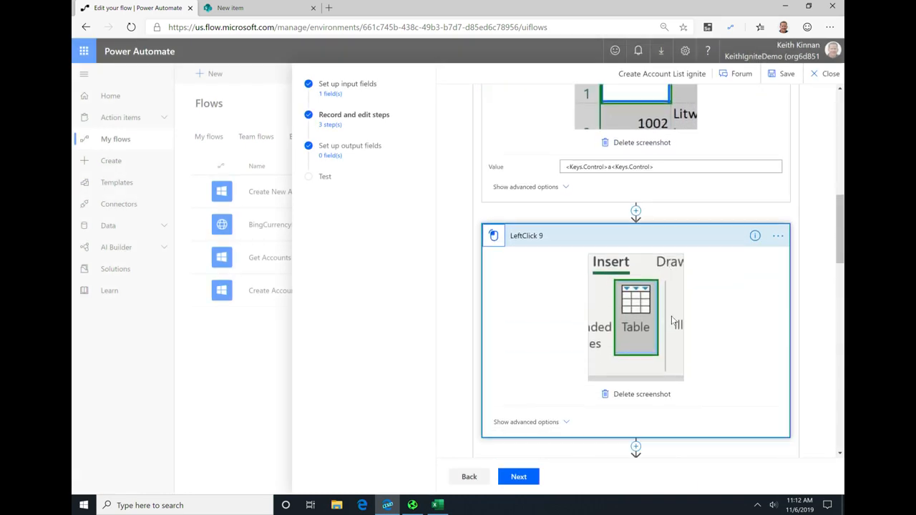
scroll(652, 248, up, 5)
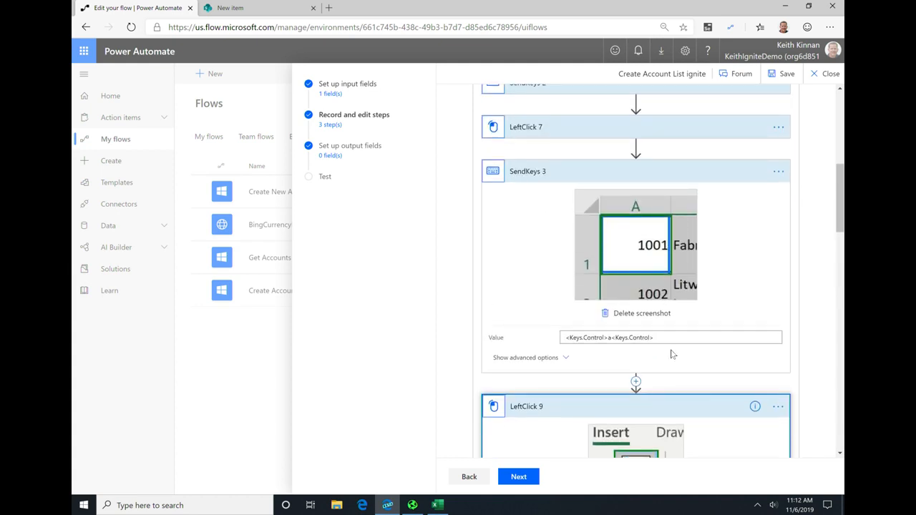
scroll(672, 354, down, 2)
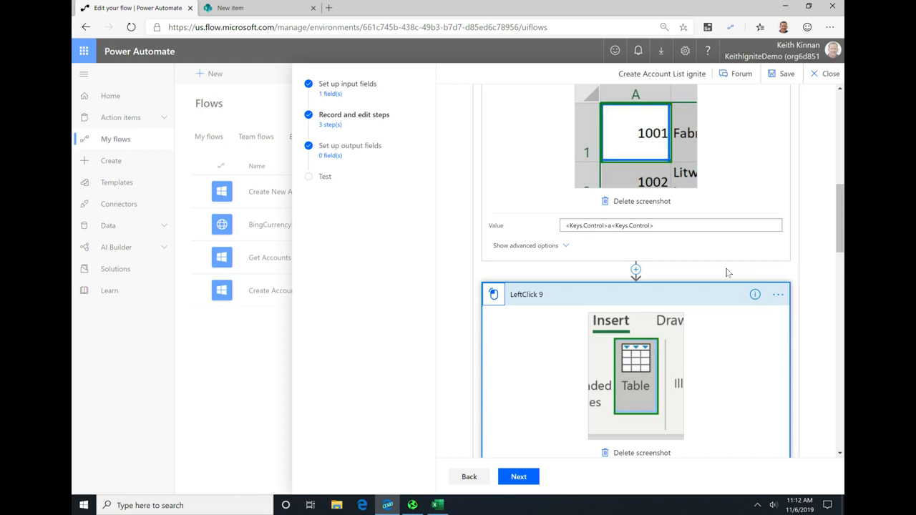
Step: Close the editor of the Create Account List ignite flow and confirm leaving it
scroll(679, 264, down, 3)
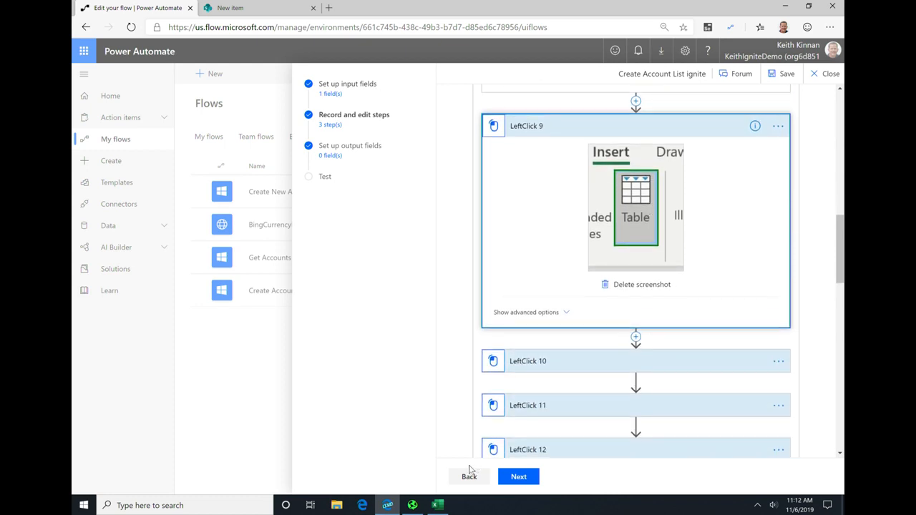
click(468, 477)
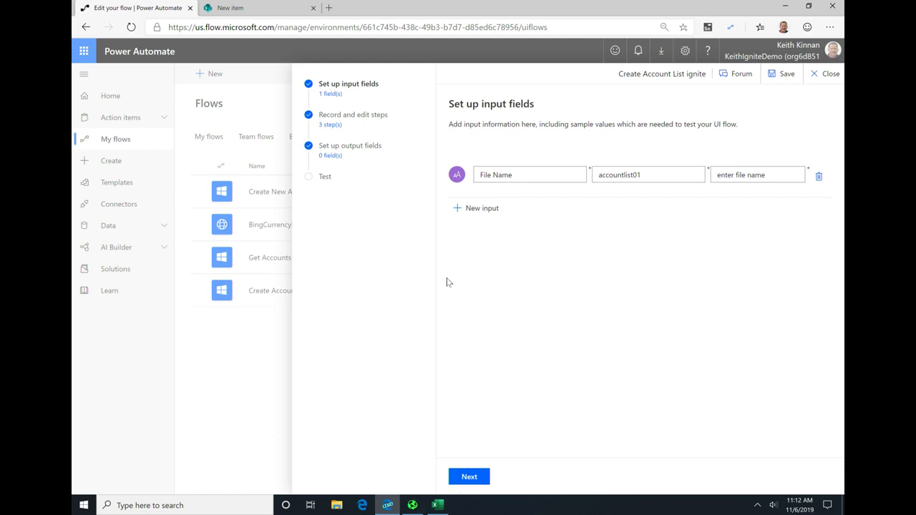
click(826, 74)
click(508, 289)
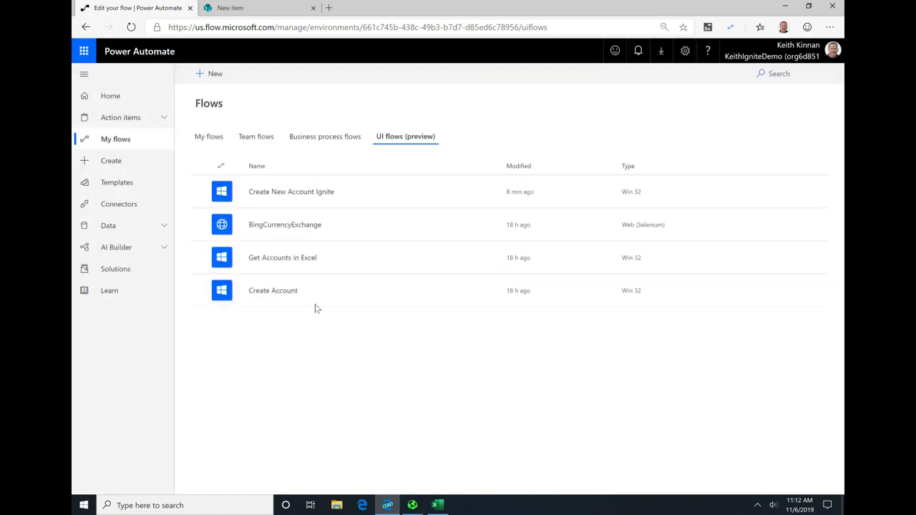
click(203, 73)
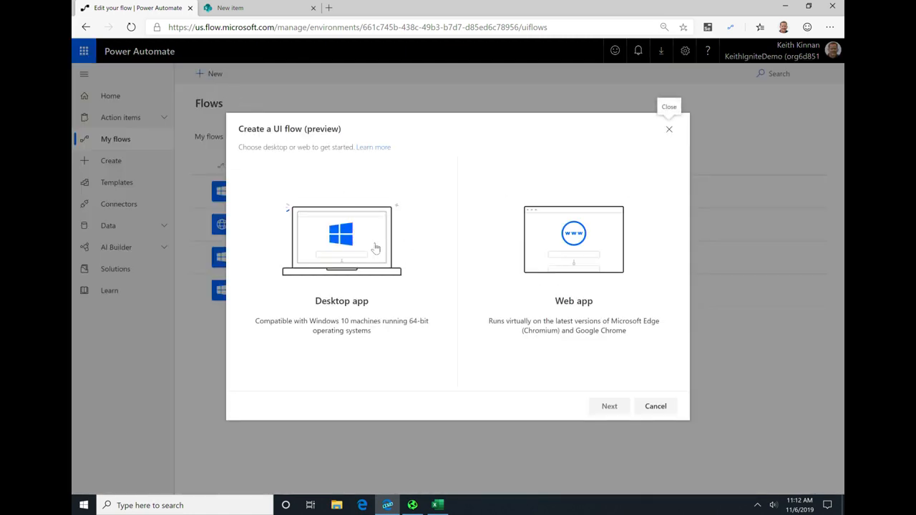
click(394, 254)
click(607, 406)
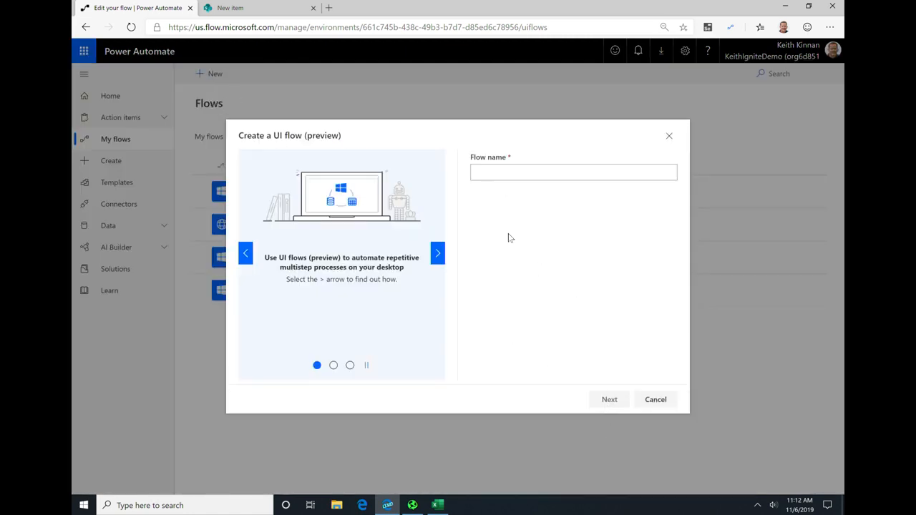
click(667, 138)
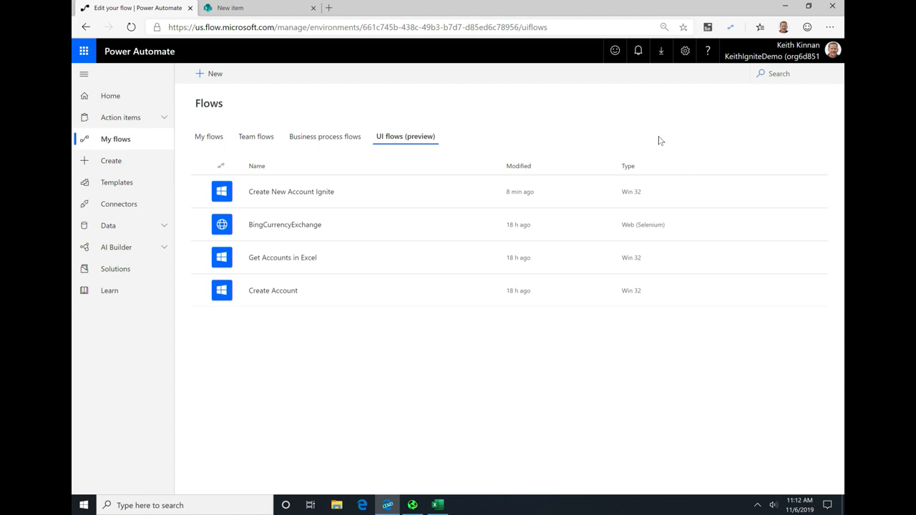
Step: Open the existing Get Accounts in Excel UI flow and close the Excel window left open
click(262, 259)
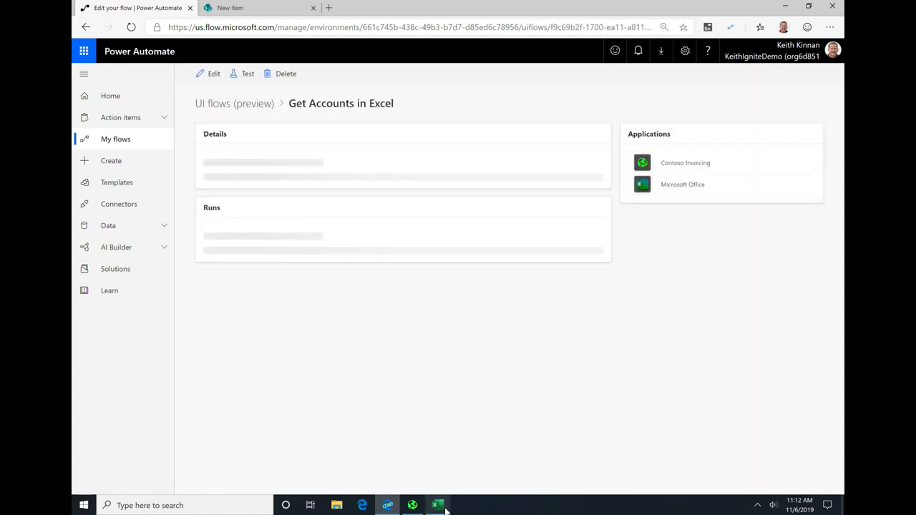
click(437, 505)
click(770, 90)
click(537, 338)
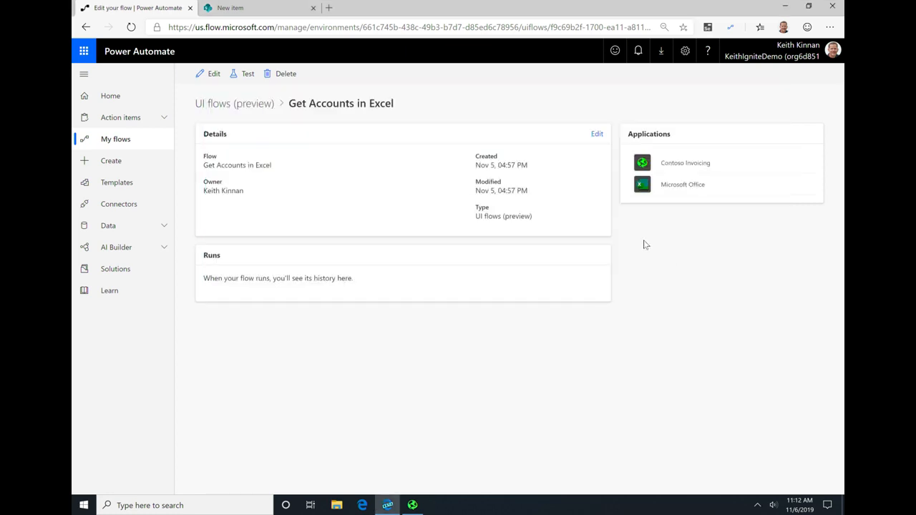
Step: Start a test of the Get Accounts in Excel flow with the File Name input set to AccountList03.xslx
click(239, 75)
click(545, 191)
key(Left)
key(Left)
key(Left)
key(Left)
key(Left)
key(BackSpace)
text(3)
click(498, 246)
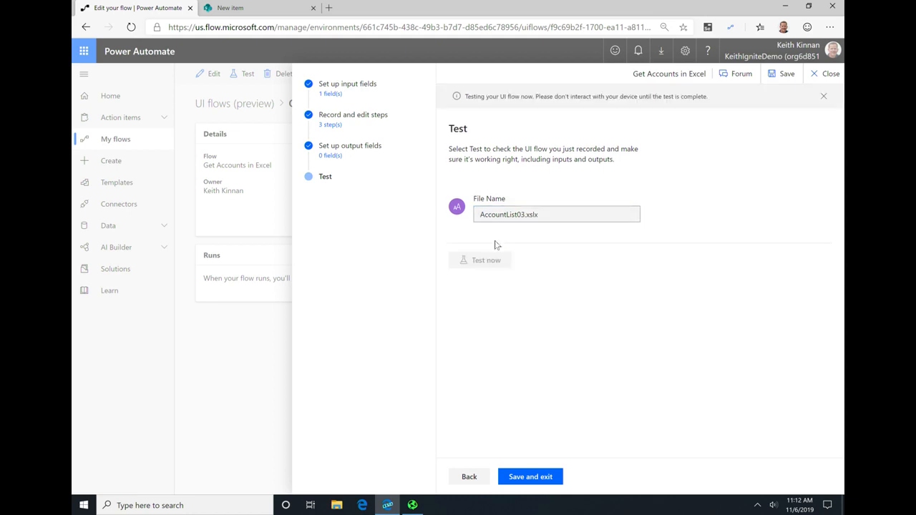
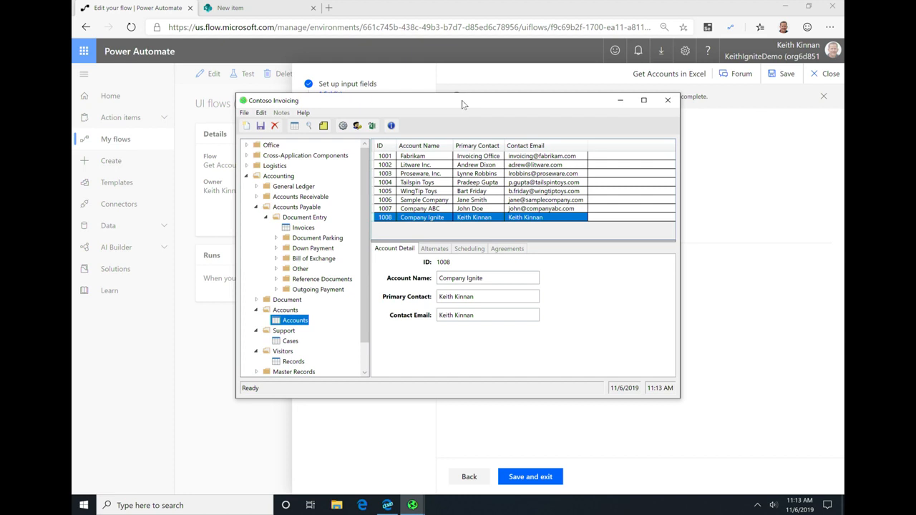
Step: Copy all account rows from Contoso Invoicing and paste them at cell A1 of a new blank Excel workbook
click(385, 157)
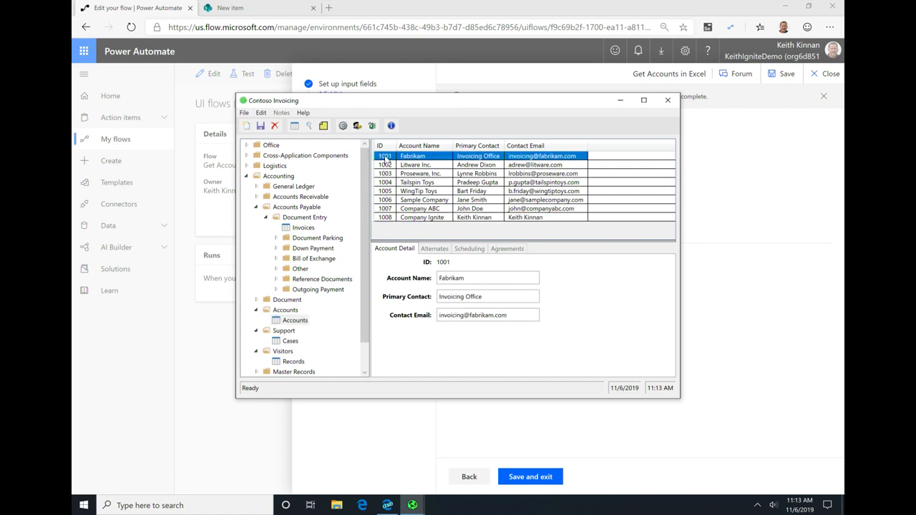
key(ctrl+a)
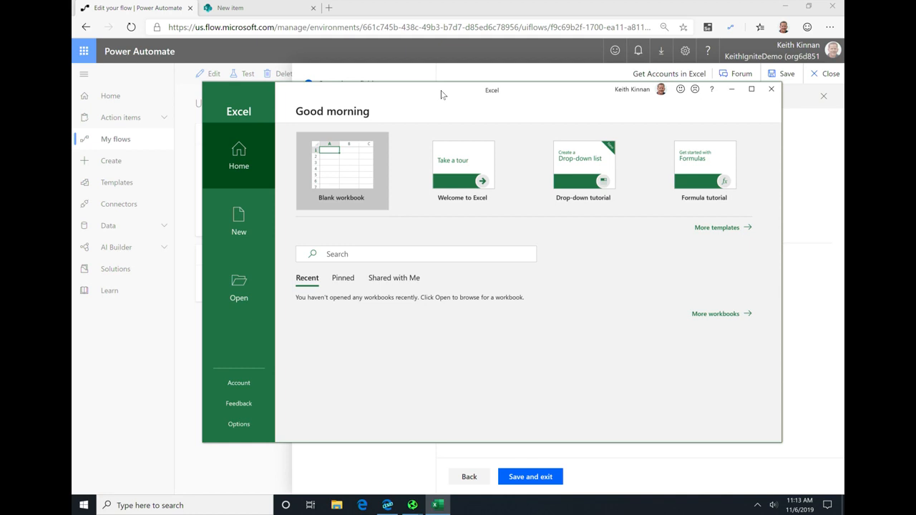
click(343, 173)
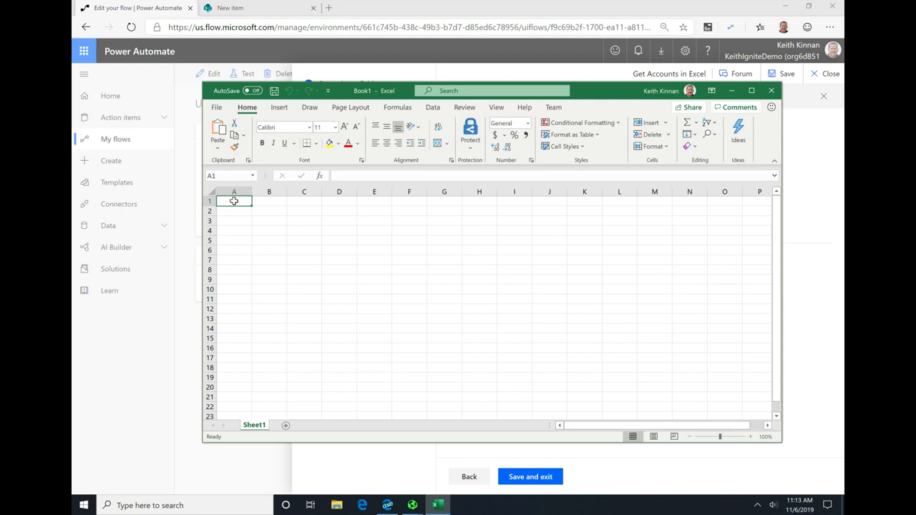
key(ctrl+v)
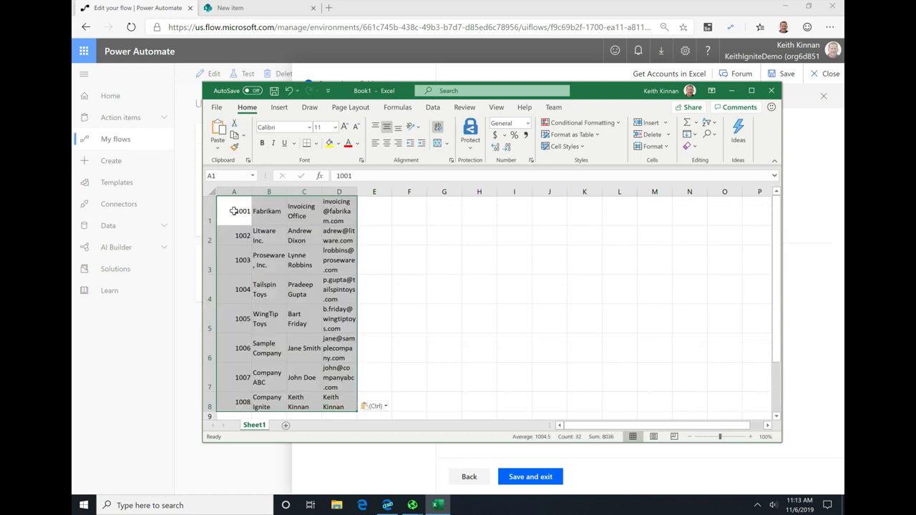
Step: Convert the pasted account data starting at A1 into an Excel table without marking existing headers
click(234, 211)
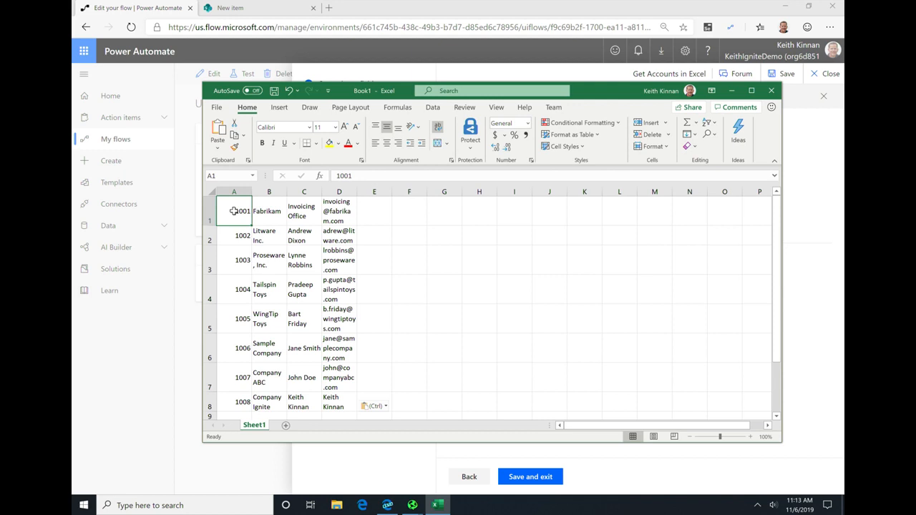
click(279, 108)
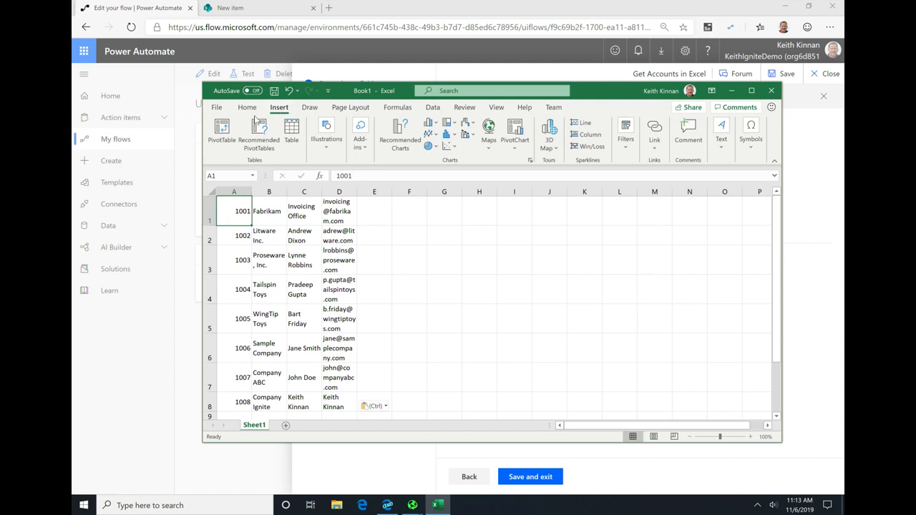
click(291, 136)
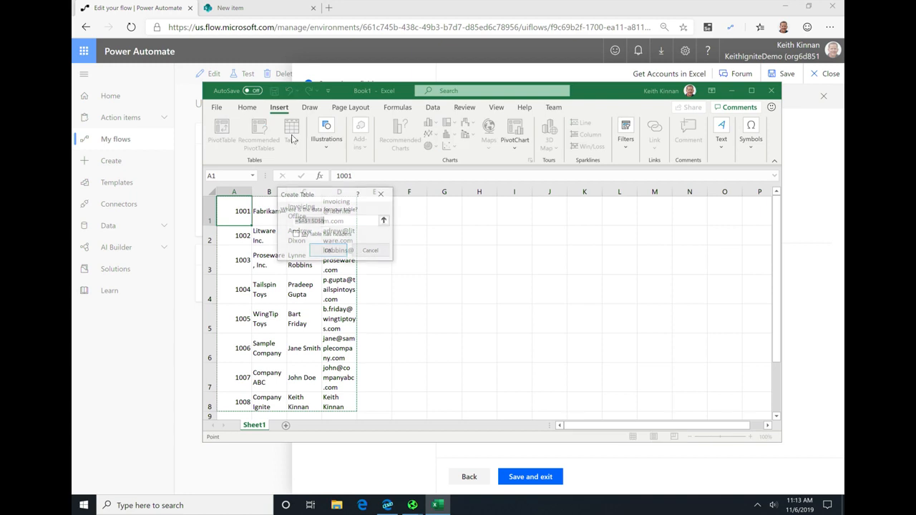
click(325, 250)
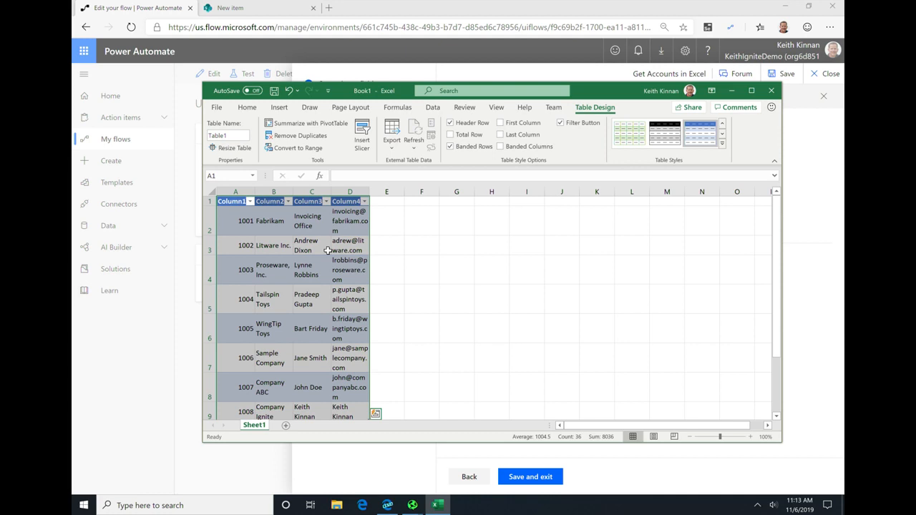
Step: Rename the four table headers to Account Id, Account Name, Primary Contact and Email
click(235, 201)
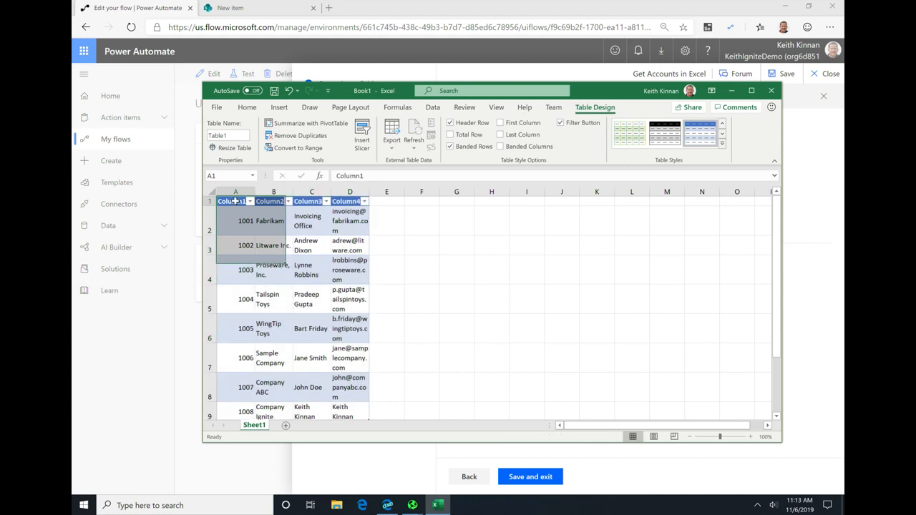
text(Account)
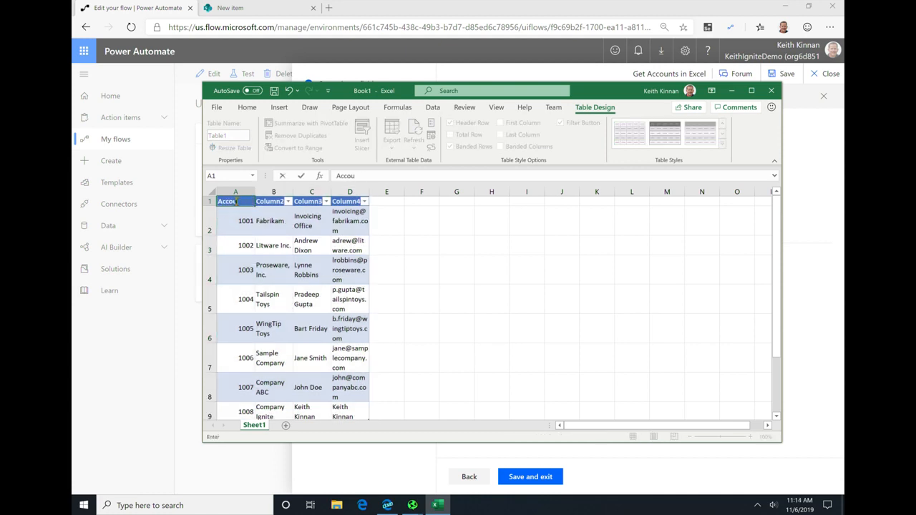
key(Tab)
text(Account Name)
key(Tab)
text(Primary Contact)
key(Tab)
text(Email)
key(Return)
Step: Save the workbook on the Desktop as AccountList03.xslx
click(217, 108)
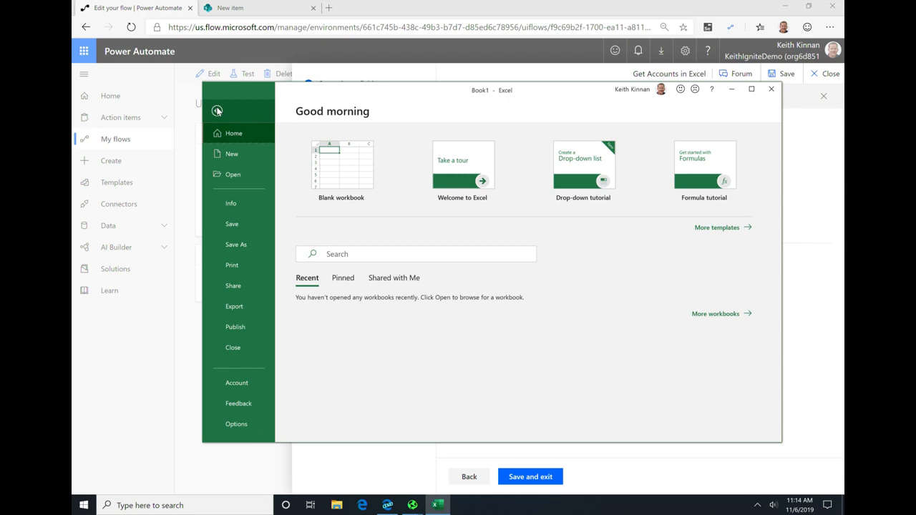
click(239, 244)
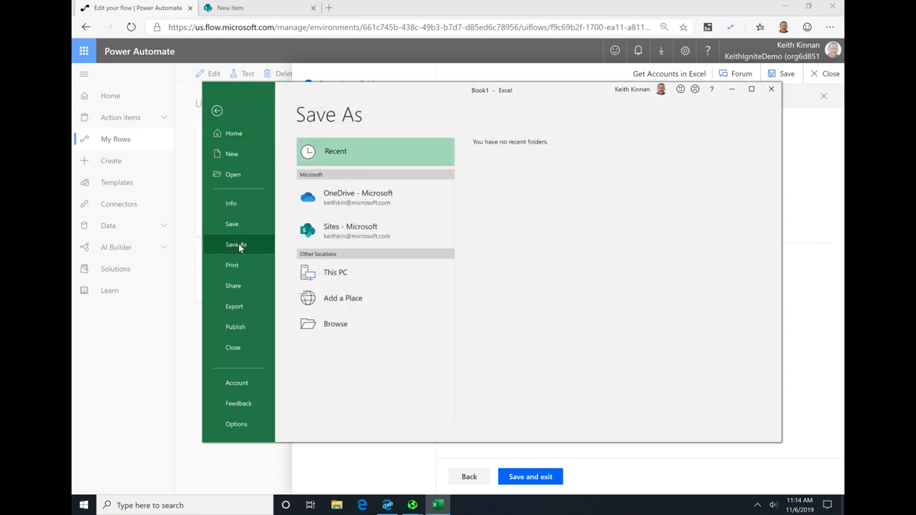
click(375, 327)
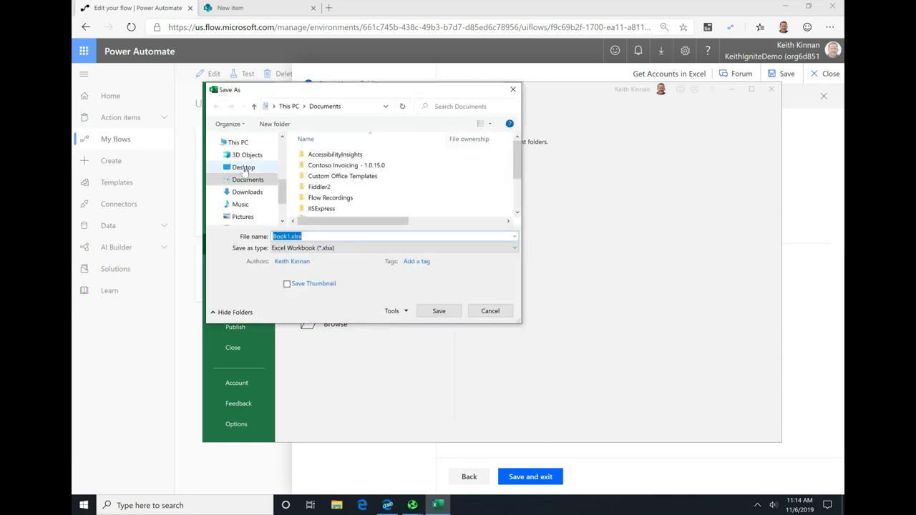
click(243, 167)
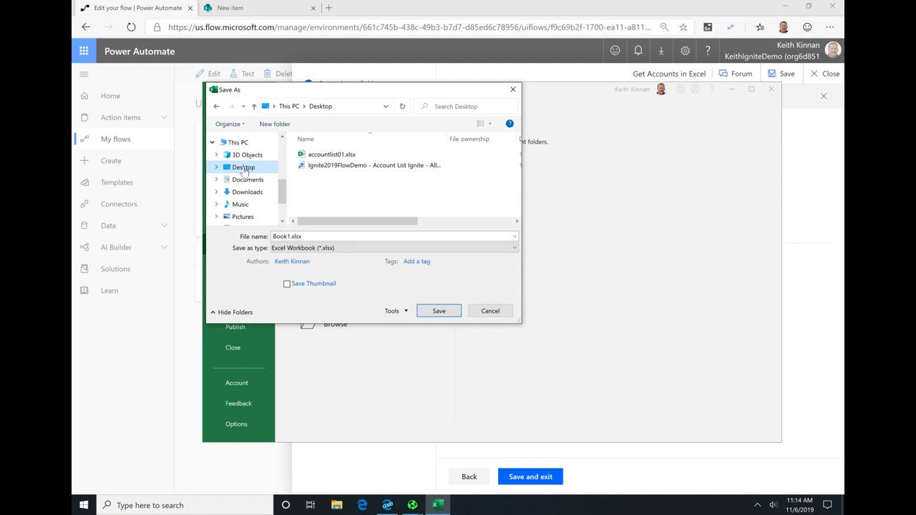
click(391, 236)
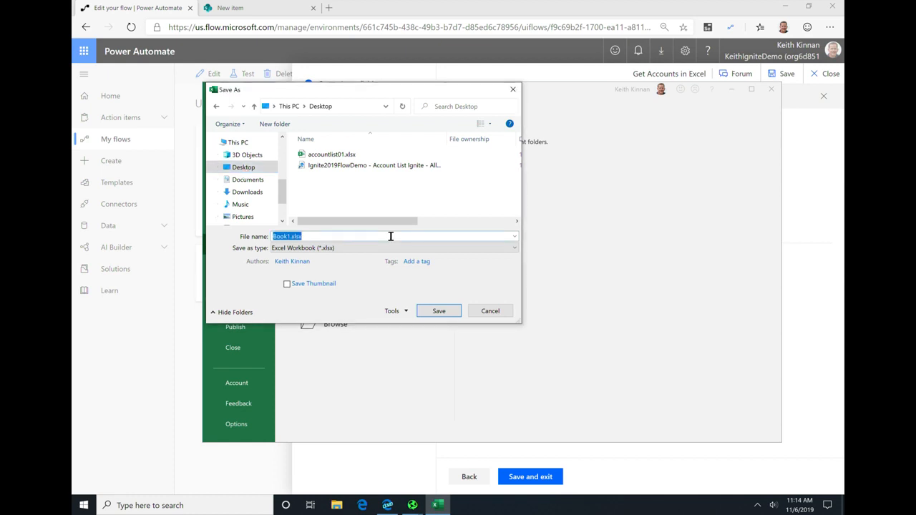
key(BackSpace)
text(AccountList03.xlsx)
click(439, 311)
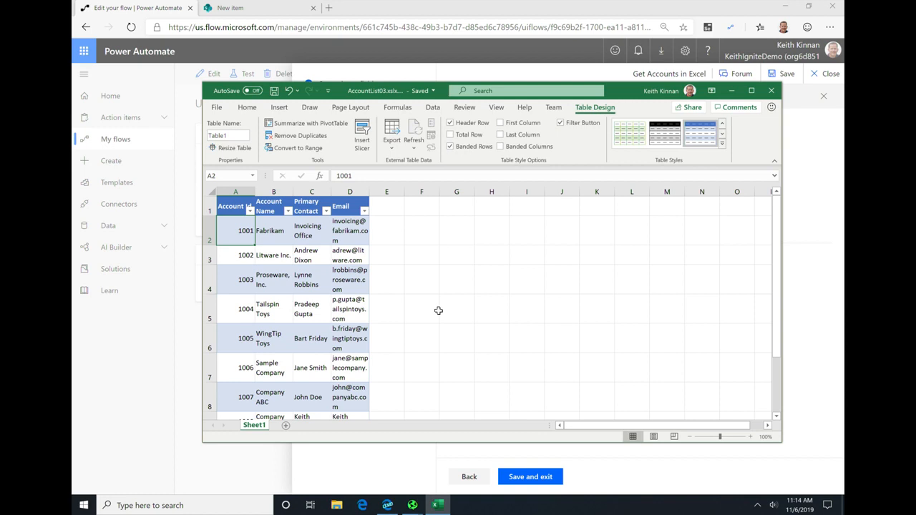
Step: Close the Excel workbook and the Contoso Invoicing application
click(771, 91)
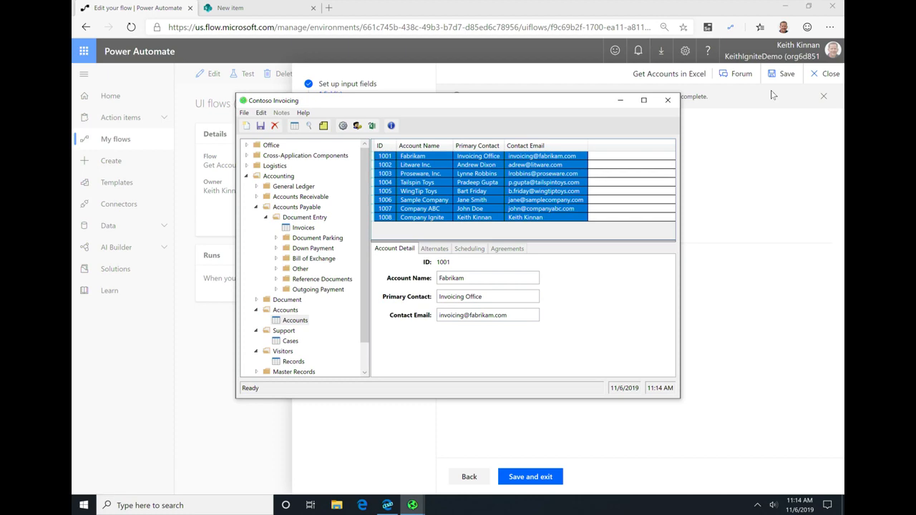
click(668, 103)
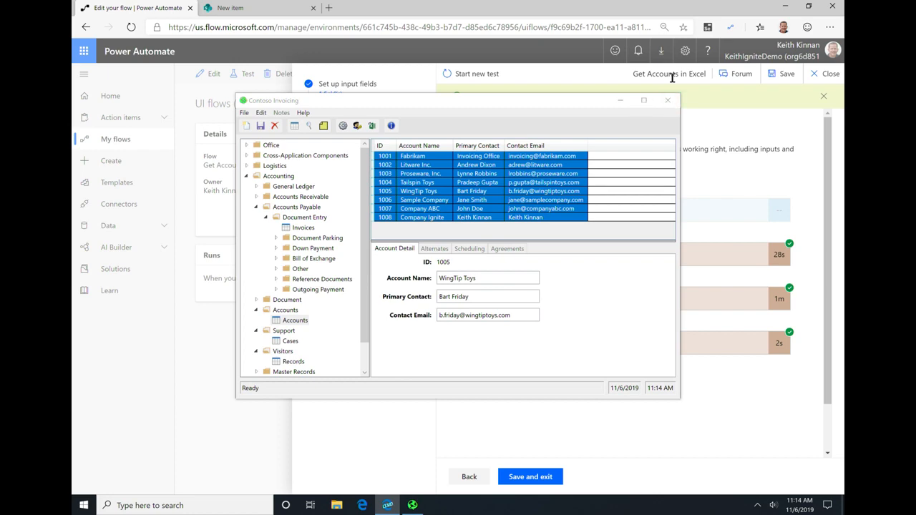
click(670, 100)
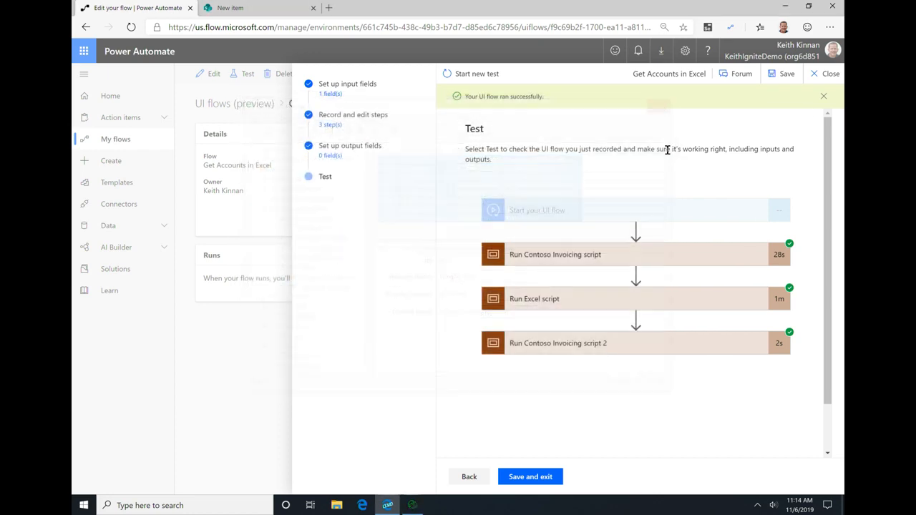
Step: Check the tested actions of Run Contoso Invoicing script 2 and the flow's input fields, and close the flow editor
click(586, 290)
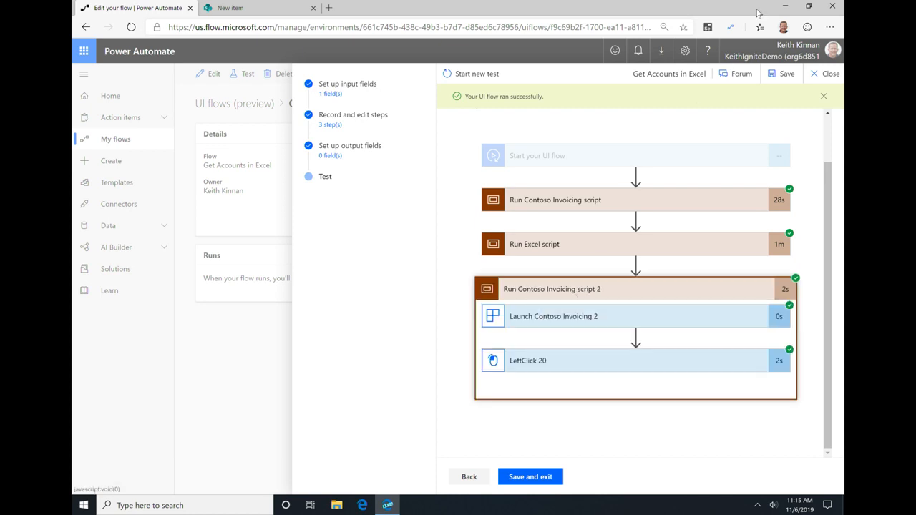
click(469, 476)
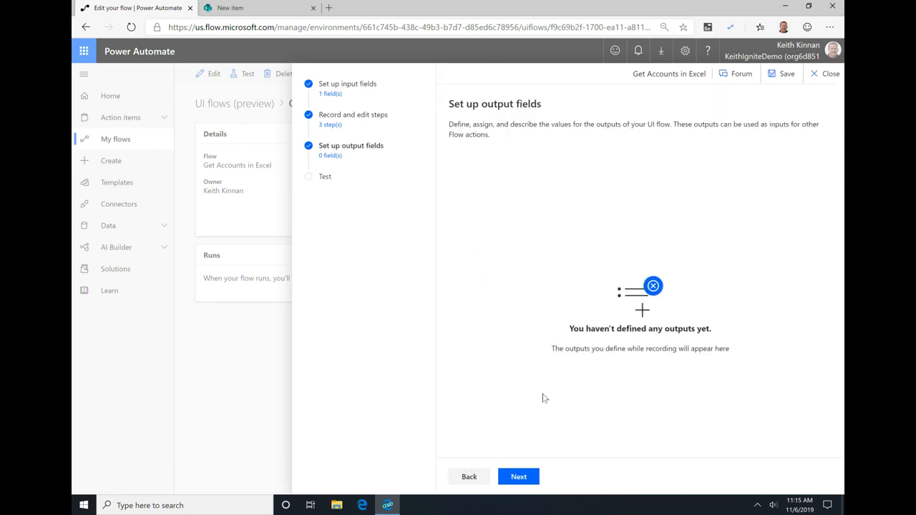
click(469, 476)
click(467, 480)
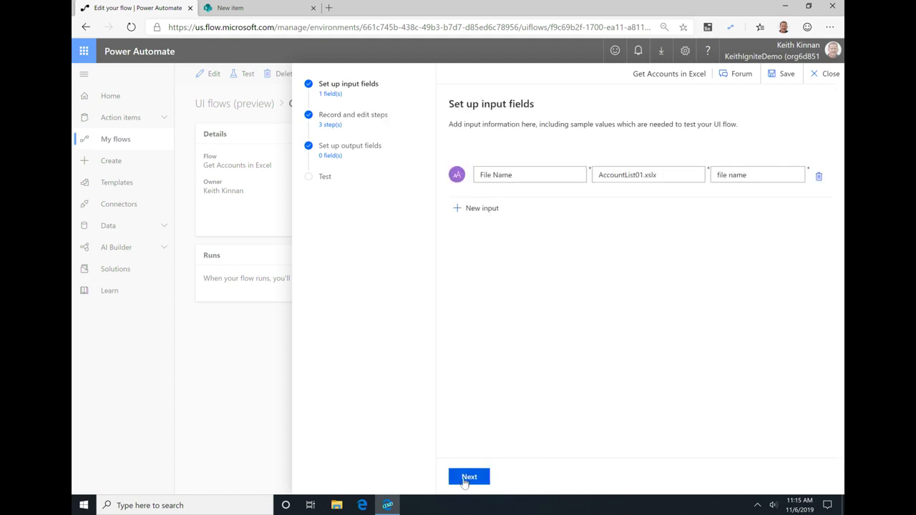
click(824, 75)
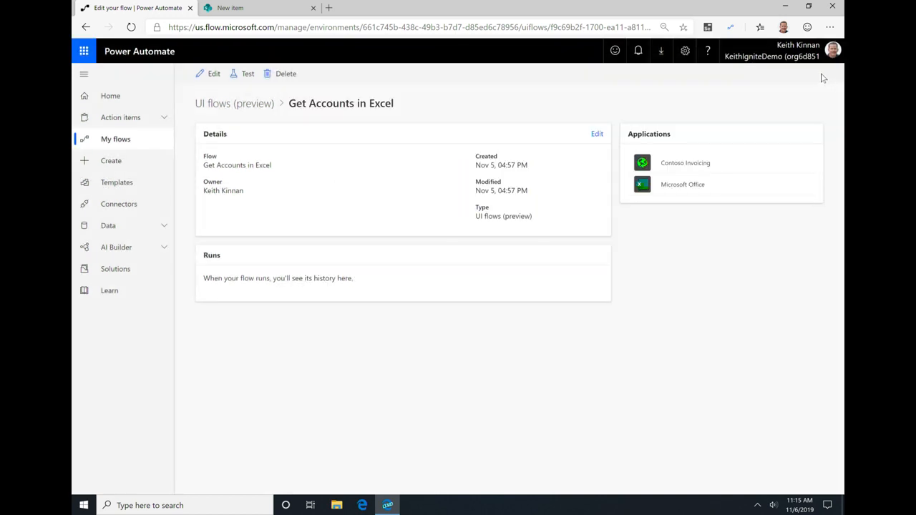
Step: Create a blank instant flow named Currency Exchange Bing with the Manually trigger a flow trigger
click(114, 138)
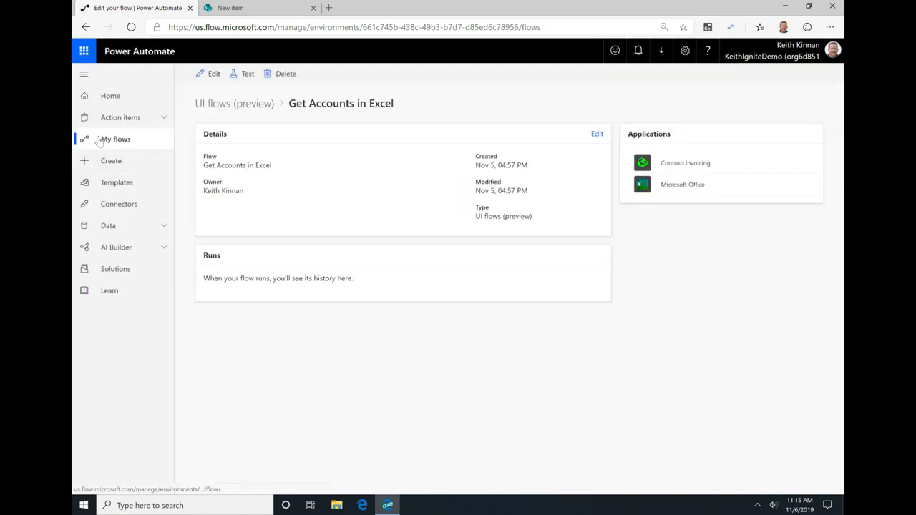
click(417, 141)
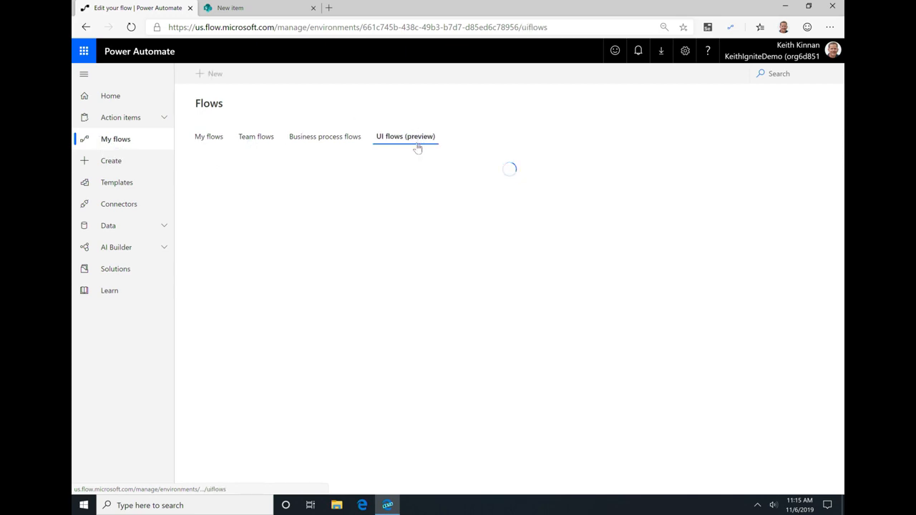
click(219, 136)
click(211, 73)
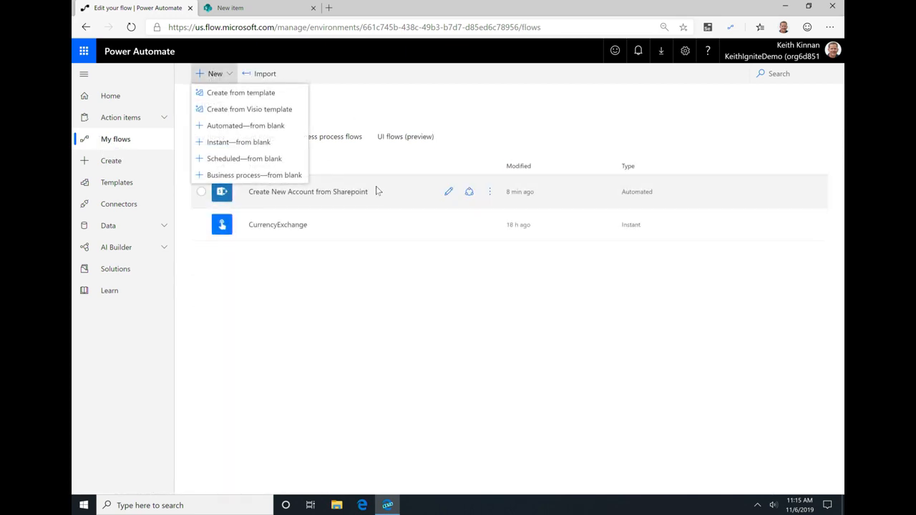
click(261, 142)
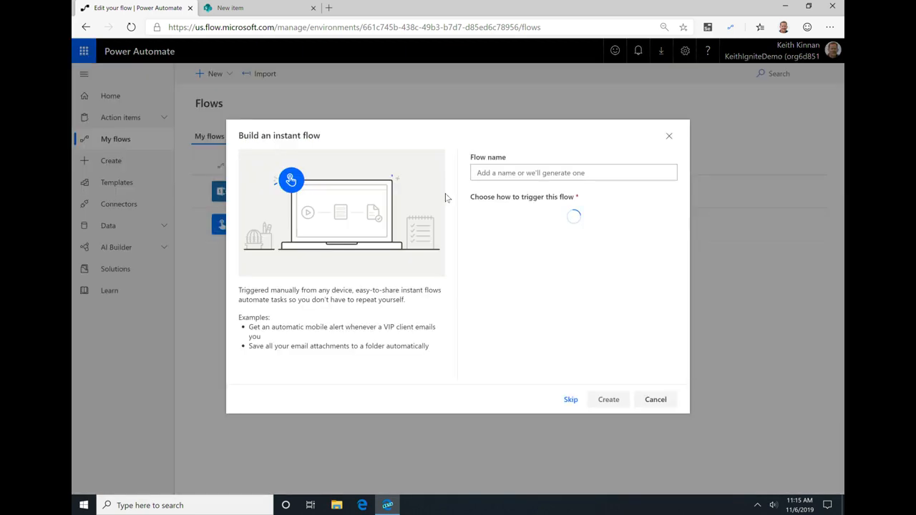
text(Currency Exchange Bing)
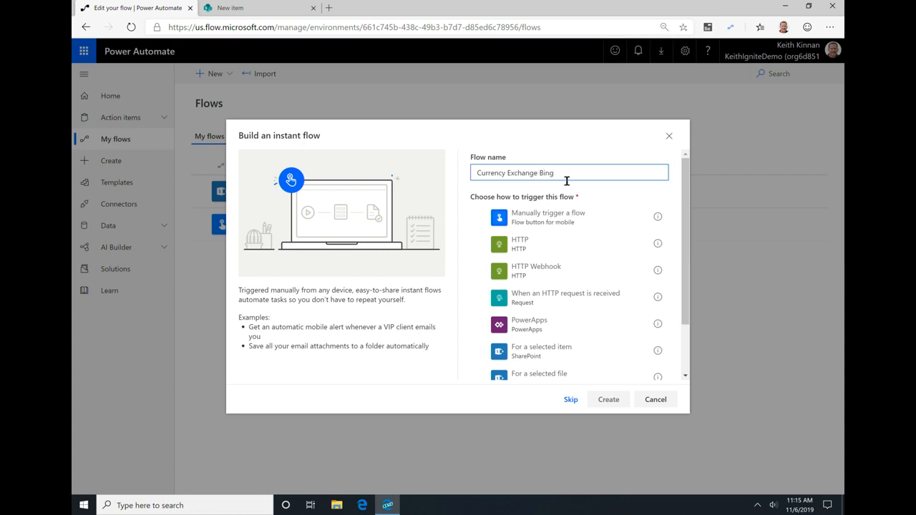
click(581, 217)
click(608, 402)
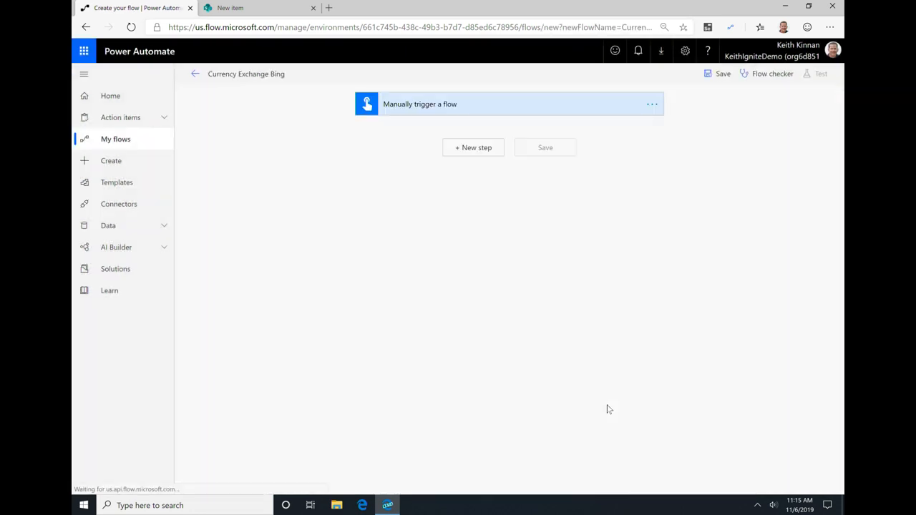
Step: Add a Run a UI flow for web action and set its web browser to Microsoft Edge (Chromium)
click(476, 148)
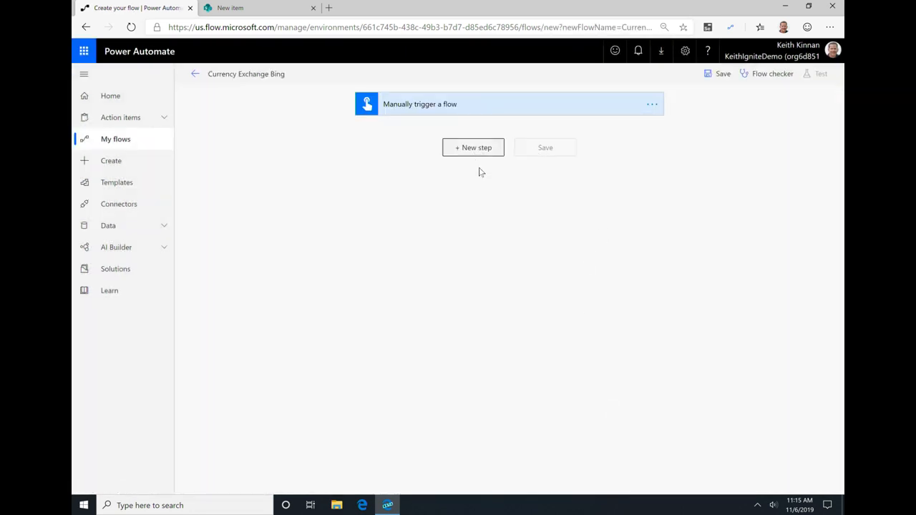
click(423, 174)
text(U IFlow)
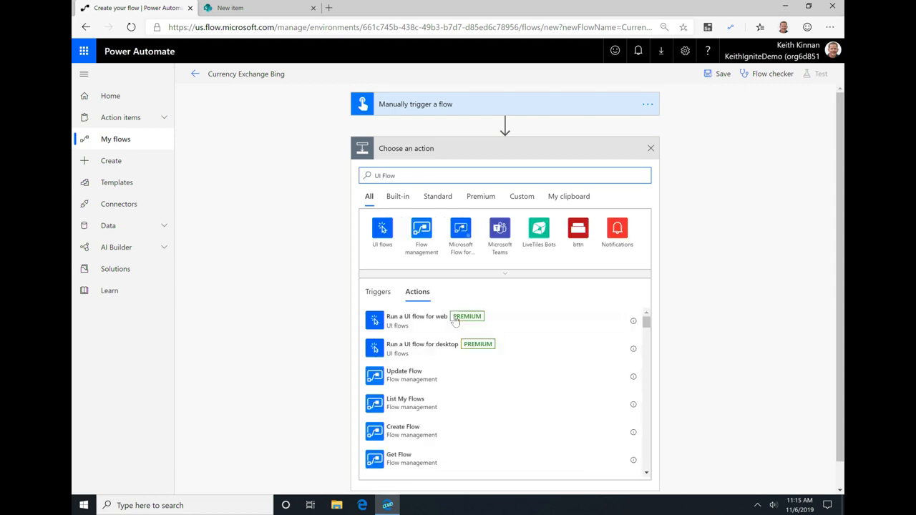
click(428, 322)
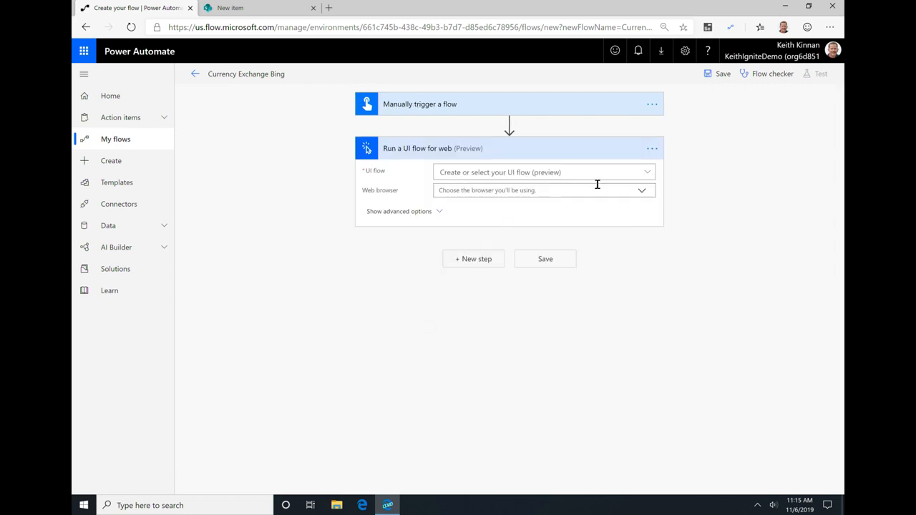
click(641, 191)
click(496, 208)
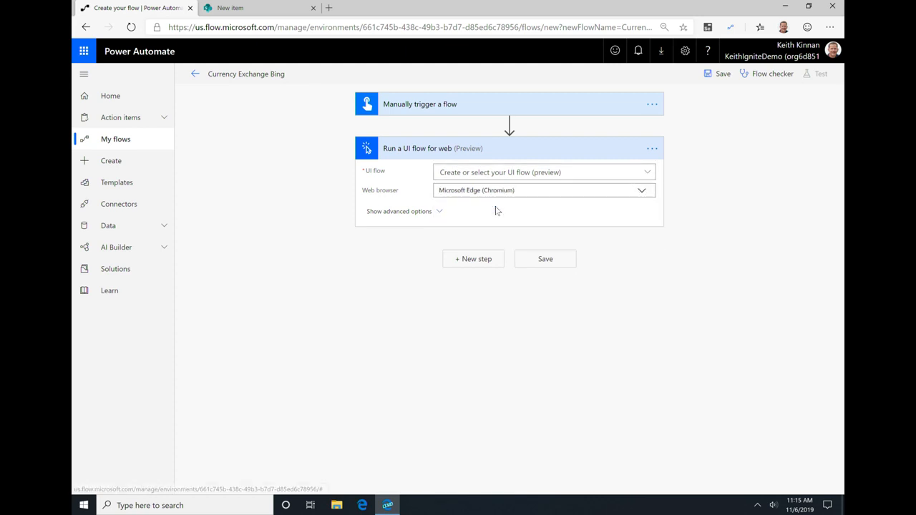
Step: Start a new UI flow for the web action and name it Currency Exchange Bing Ignite
click(647, 173)
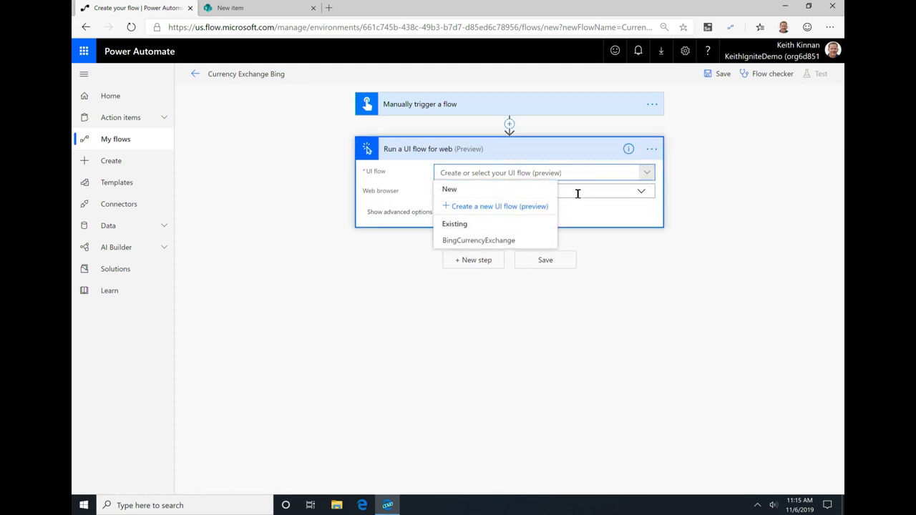
click(515, 207)
click(508, 171)
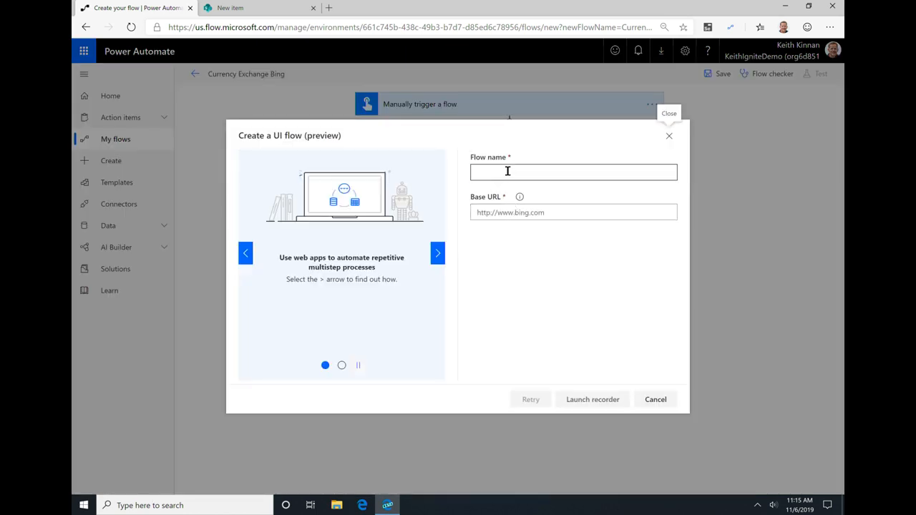
click(509, 171)
text(Currency Exchange Bing 1)
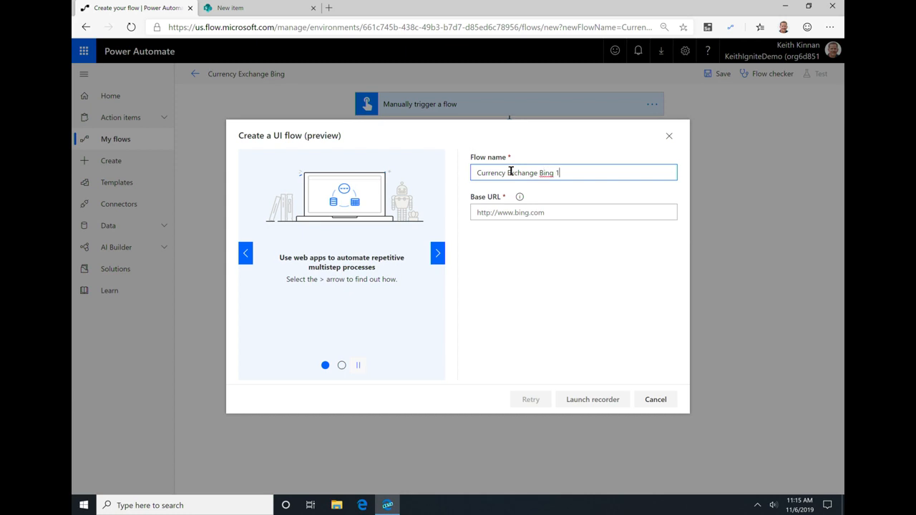
text(Ignit)
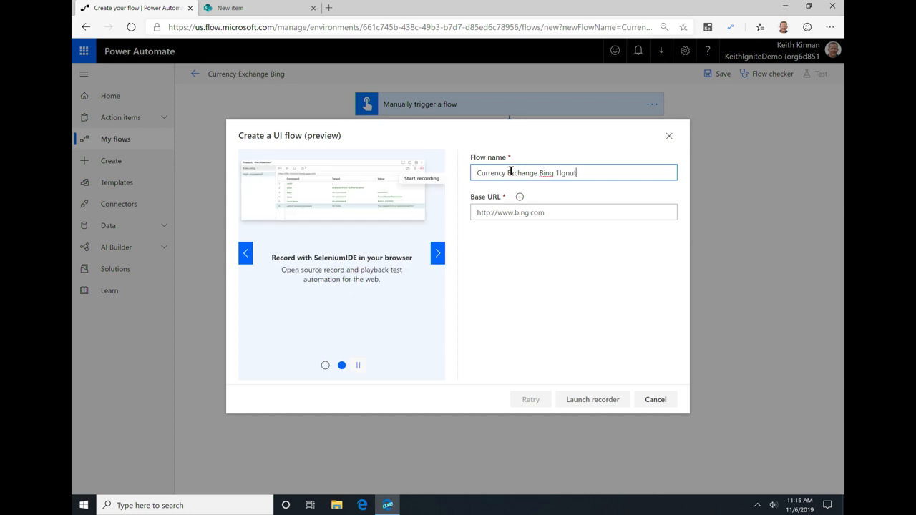
text(e)
key(ctrl+shift+Left)
text(Ignite)
click(541, 212)
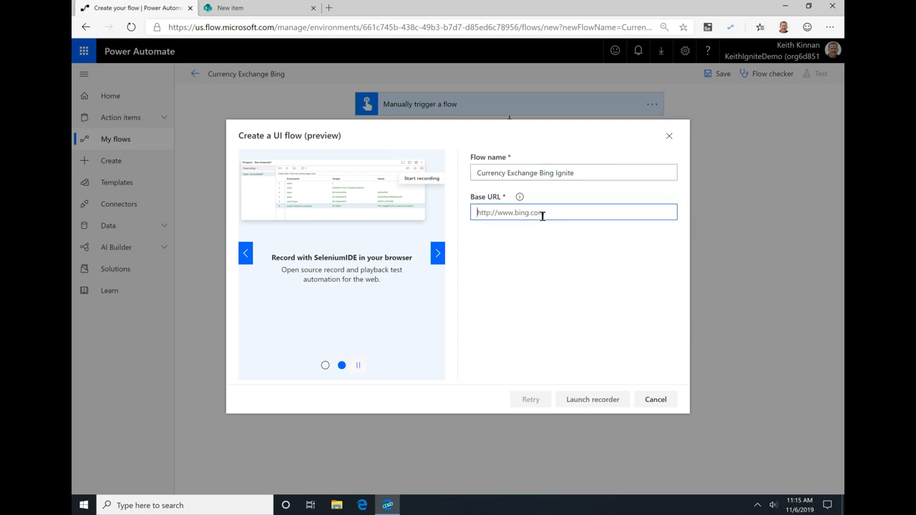
text(https://www.bing.com)
click(604, 398)
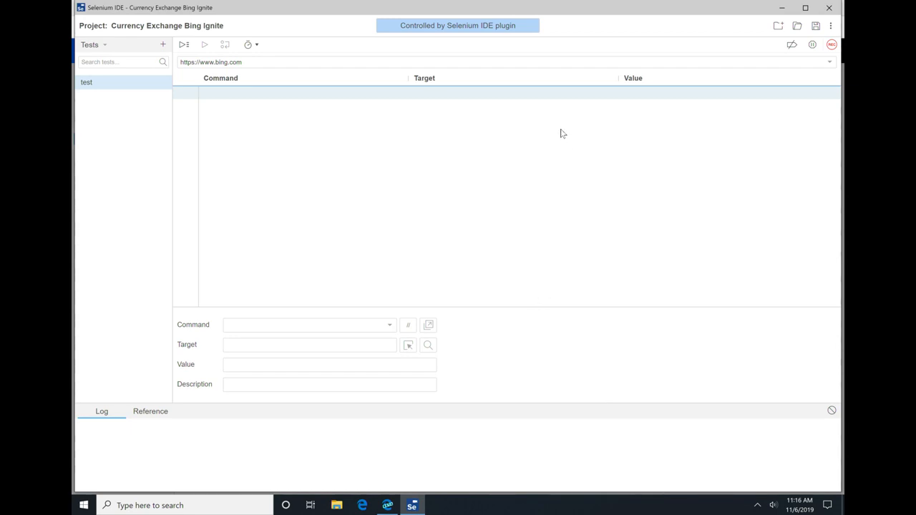
Step: Start recording the test and search Bing for USD to EUR
click(830, 46)
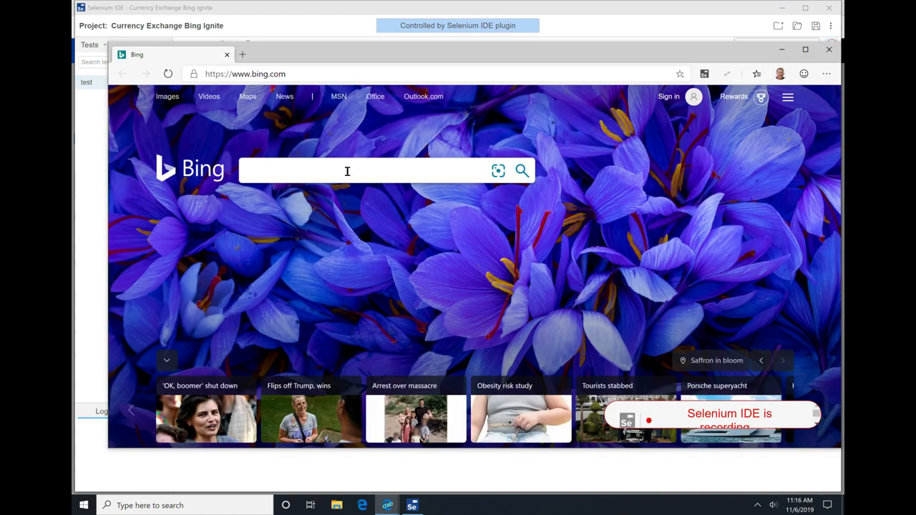
click(346, 171)
text(USD to EUR)
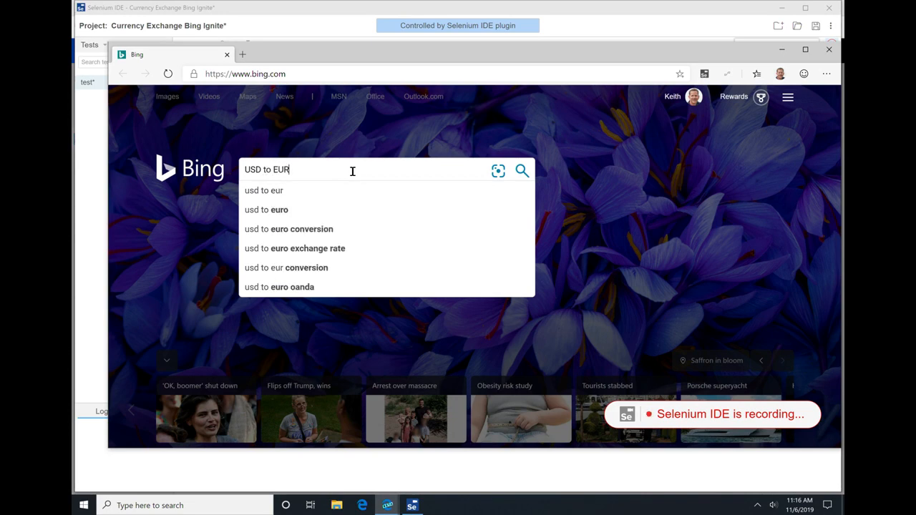
click(521, 170)
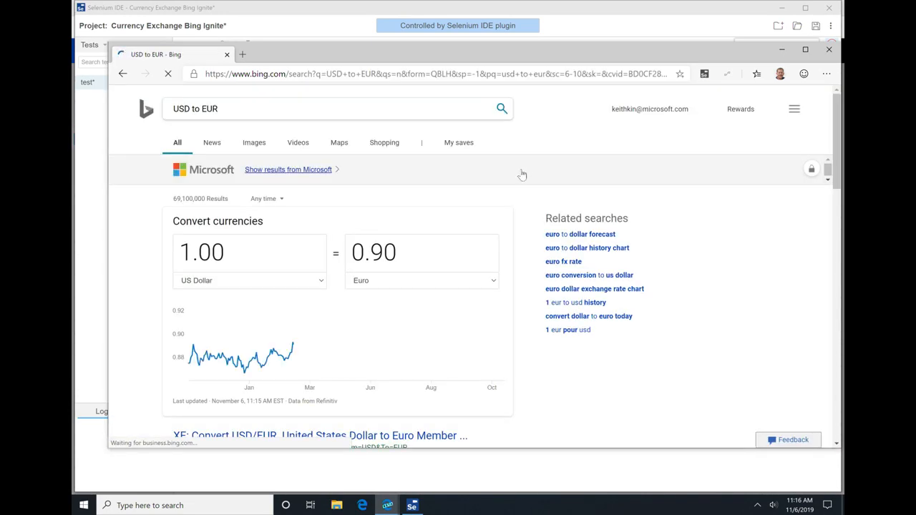
Step: Add a store attribute command after the recorded search commands in Selenium IDE
click(576, 18)
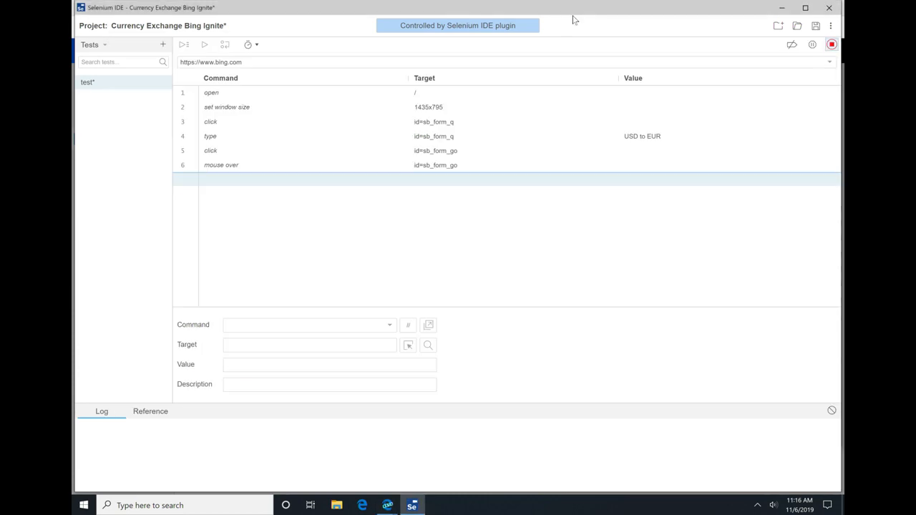
click(322, 330)
text(store)
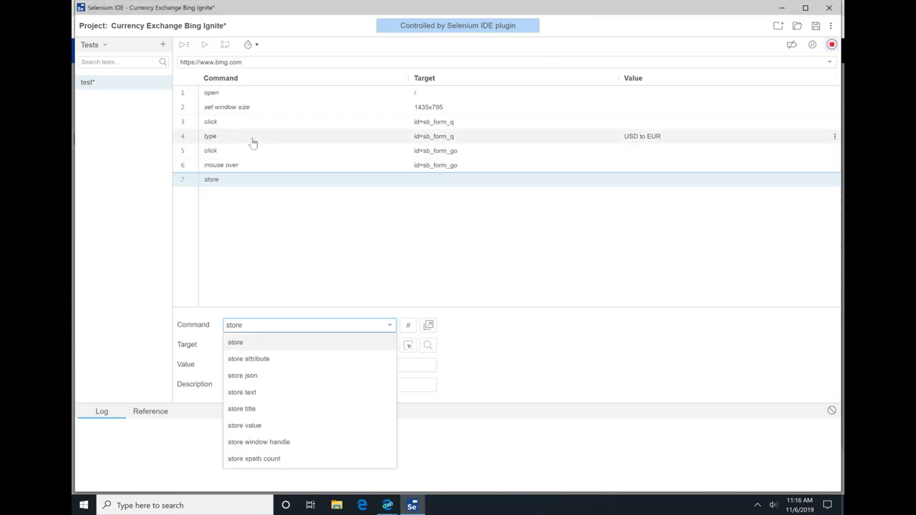
click(294, 361)
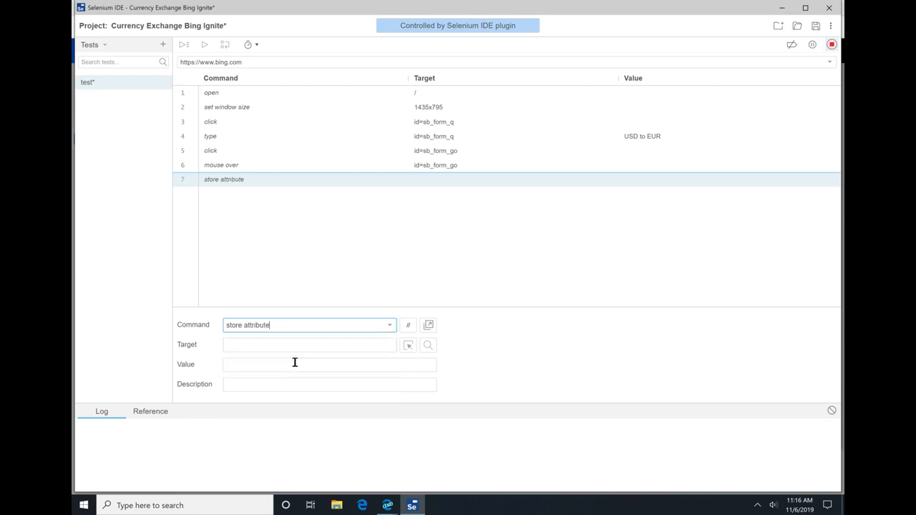
click(311, 345)
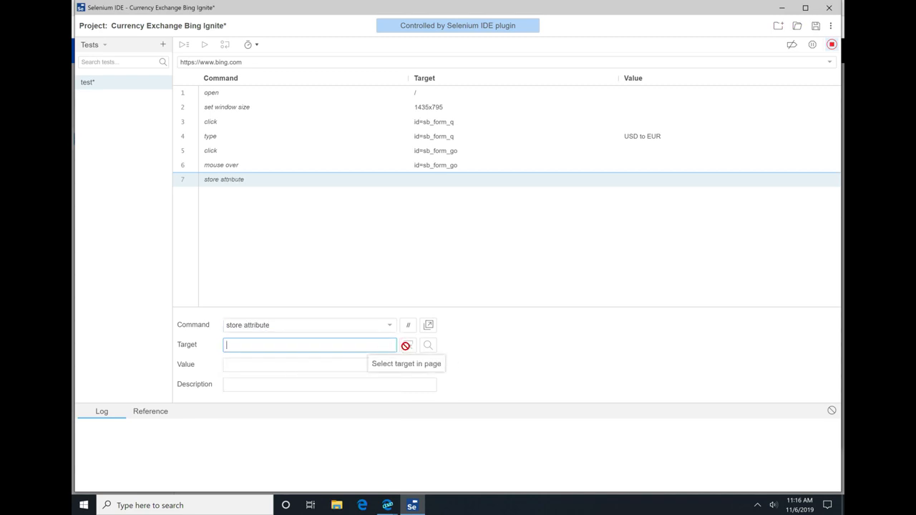
Step: Record a click on the converted euro amount in Bing's currency converter and return to Selenium IDE
key(alt+Tab)
click(420, 237)
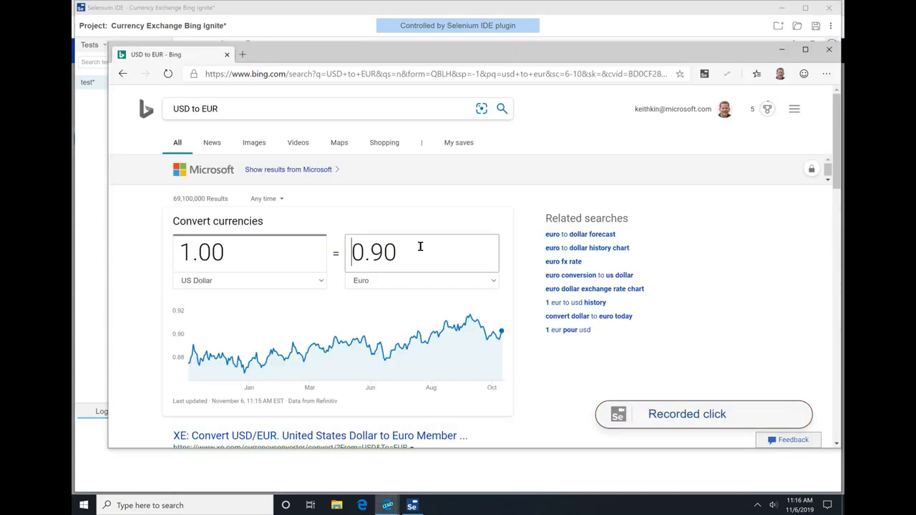
key(alt+Tab)
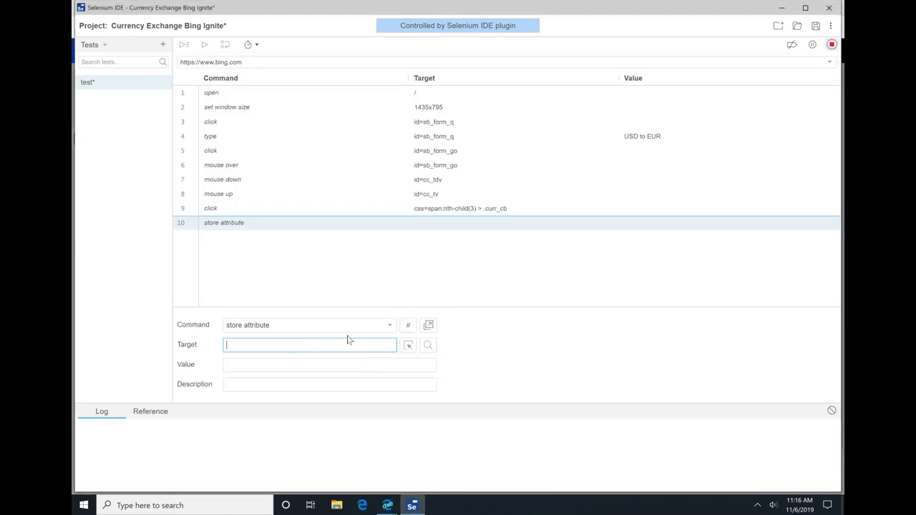
Step: Delete the store attribute command that has no target from the recorded test
click(260, 209)
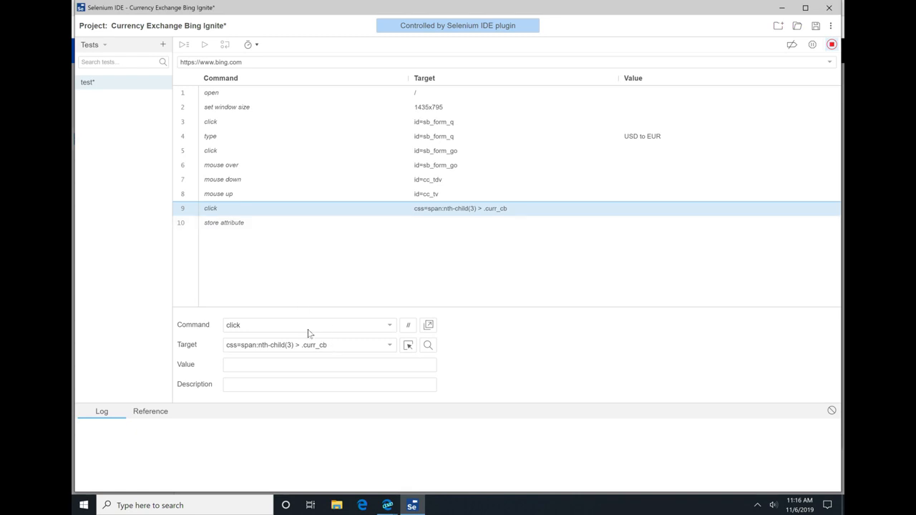
click(259, 224)
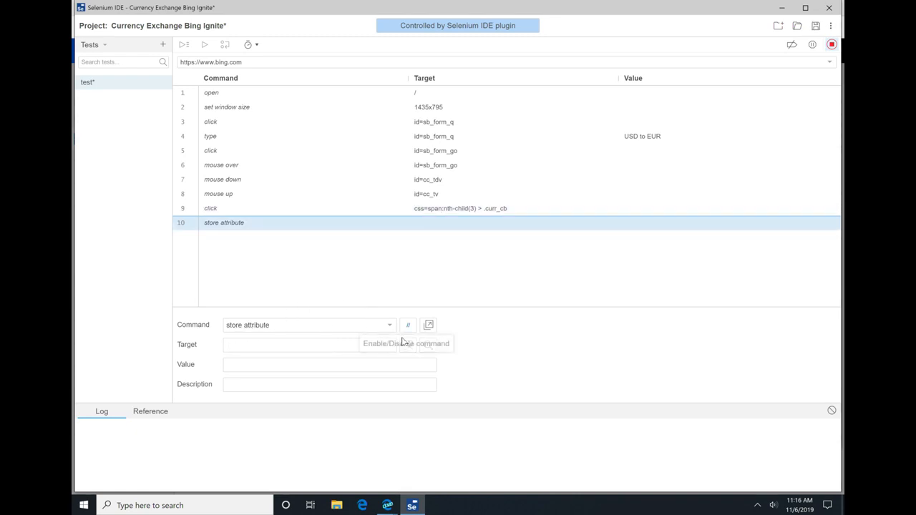
key(Delete)
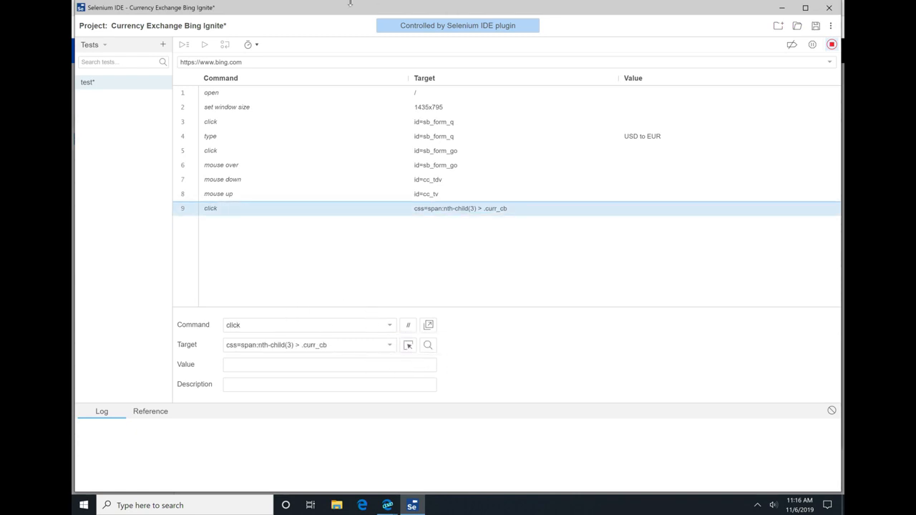
Step: Record another click on the converted euro amount and change the last command in the test to store a
click(433, 249)
key(alt+Tab)
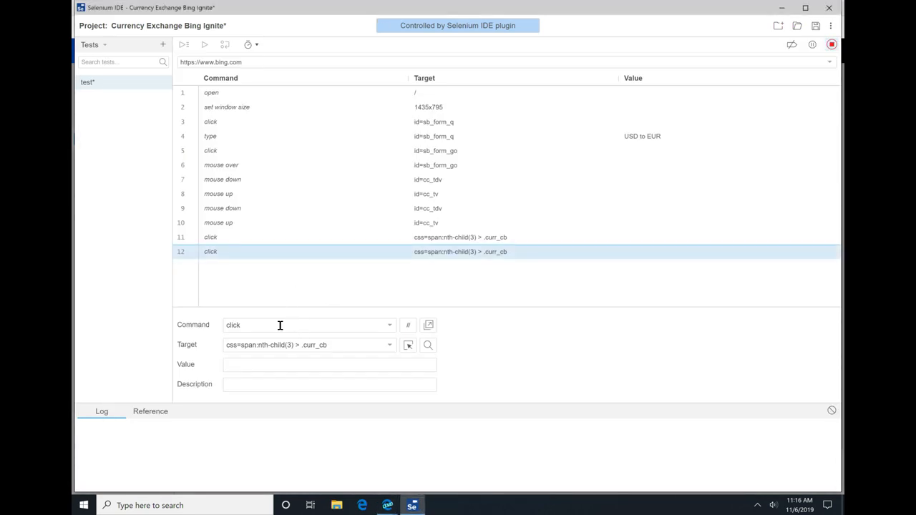
right_click(244, 286)
click(221, 387)
click(288, 329)
text(store a)
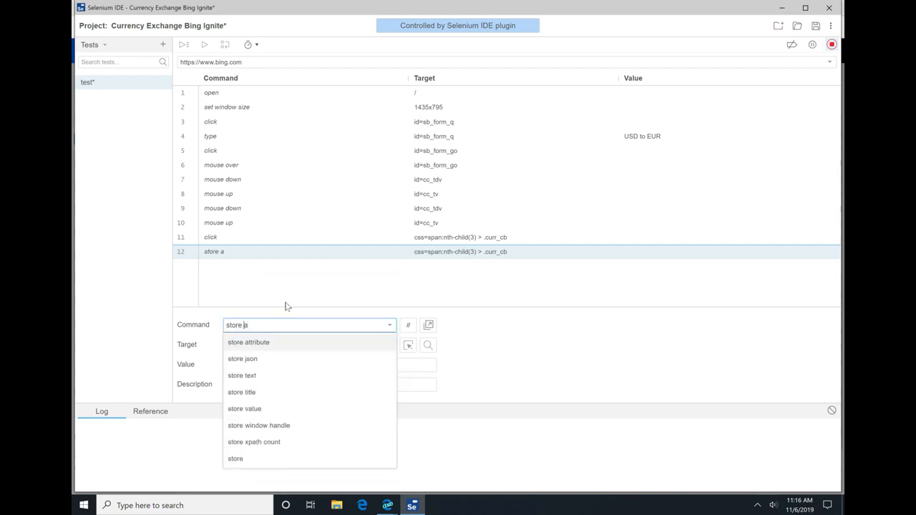
click(286, 306)
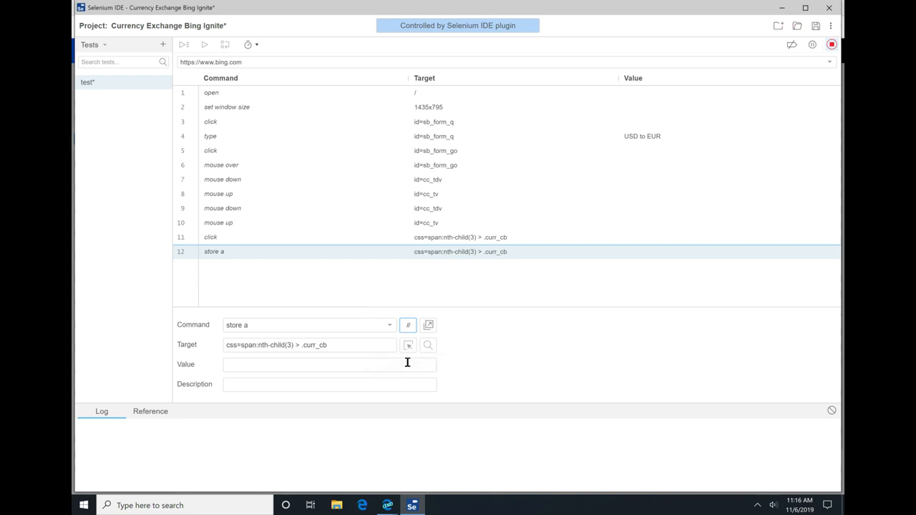
Step: Clear the target of the store a command
click(384, 346)
key(ctrl+shift+Left)
key(ctrl+shift+Left)
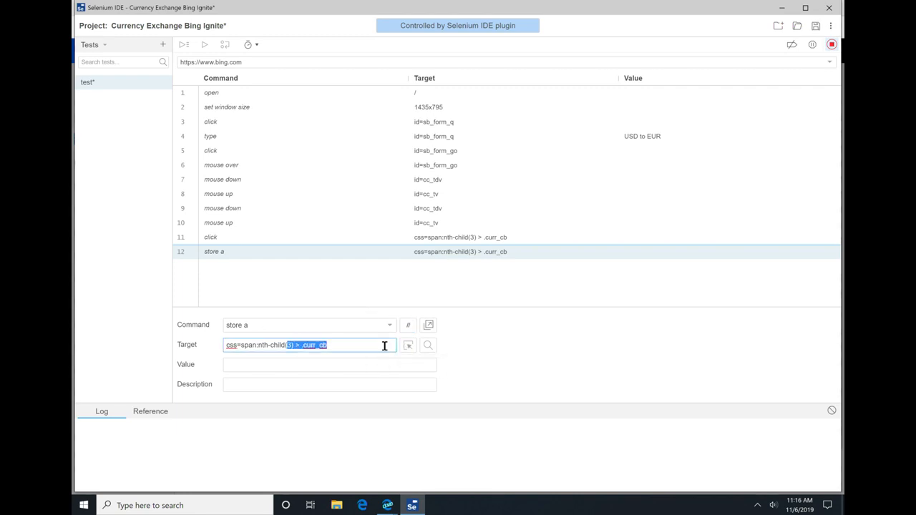
key(ctrl+shift+Left)
key(ctrl+shift+Left)
key(ctrl+shift+Left)
key(BackSpace)
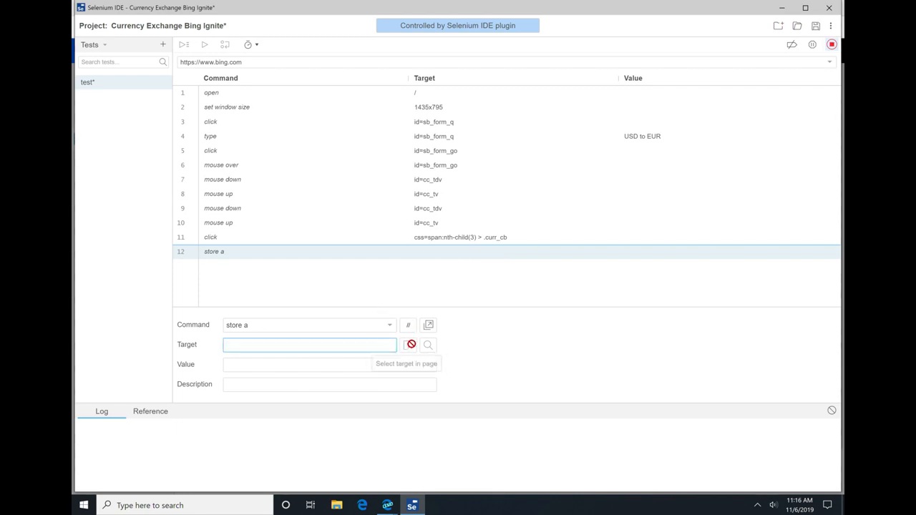
Step: Try to pick the converted euro amount on the Bing page as the target of the store a command
click(410, 345)
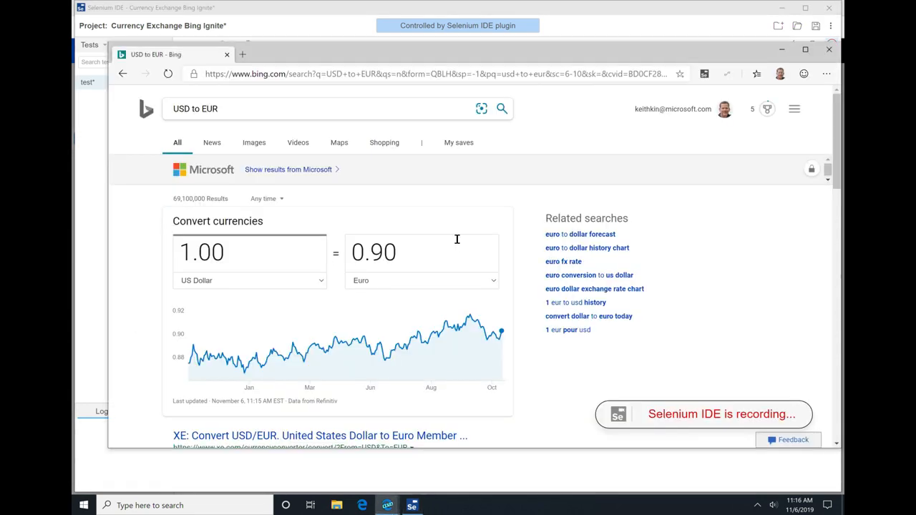
click(410, 259)
click(410, 345)
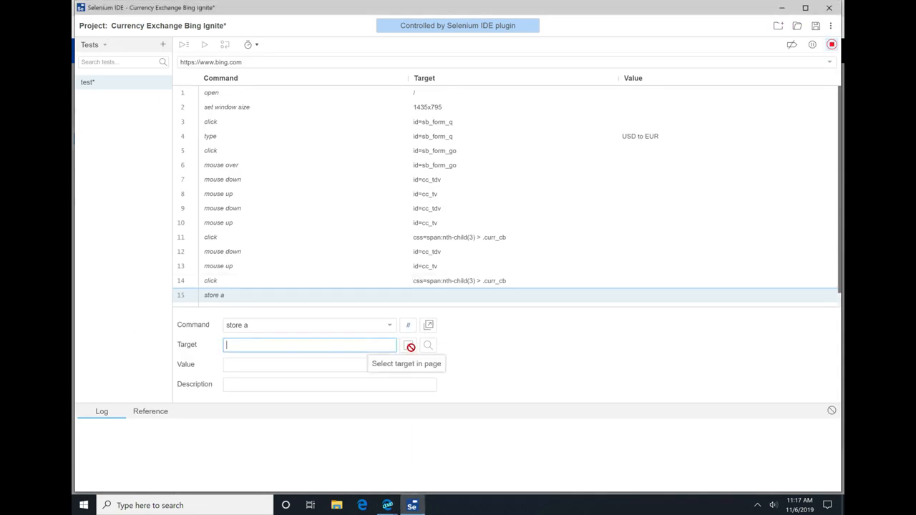
click(422, 282)
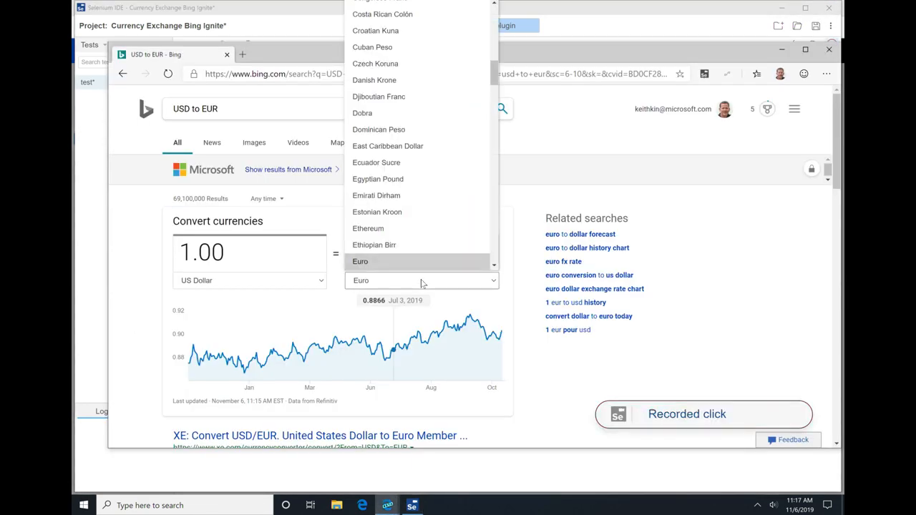
click(519, 242)
click(479, 250)
click(336, 351)
click(408, 345)
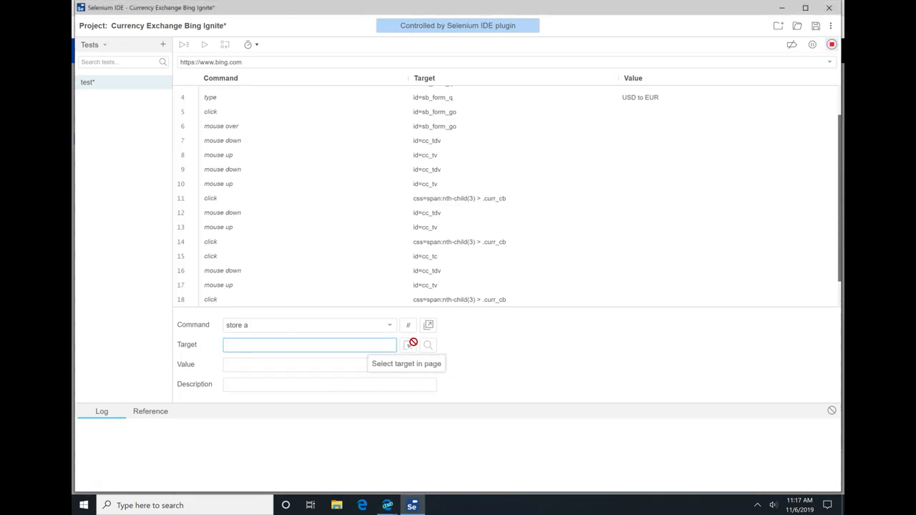
click(403, 249)
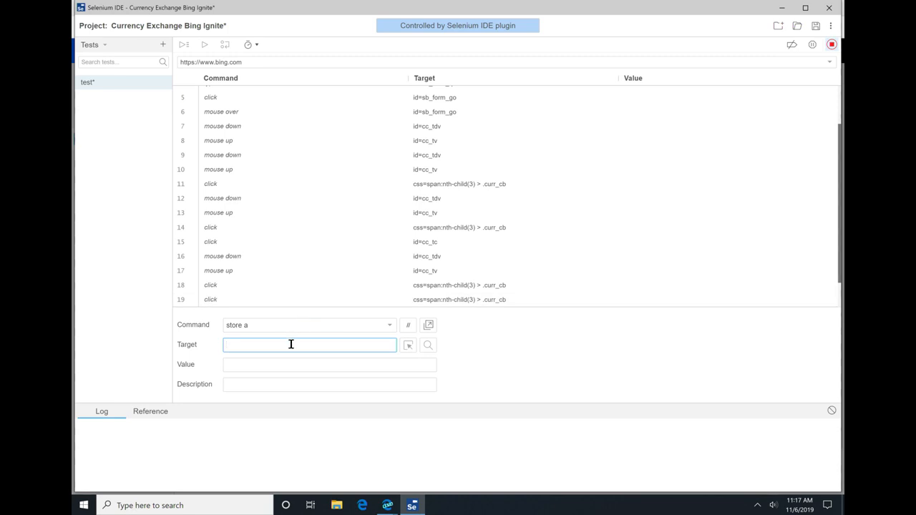
click(297, 327)
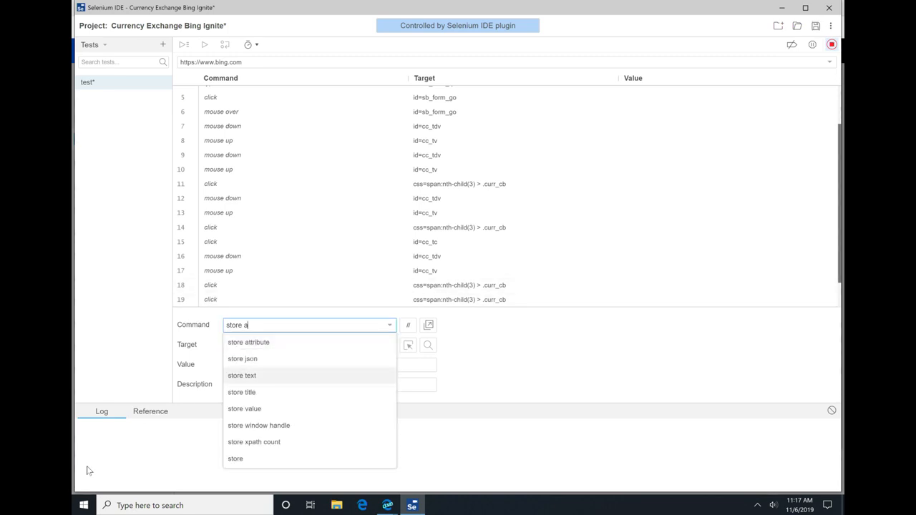
Step: Copy cc_tdv from the target of the mouse down command in row 16 and change the row 18 click command to store
click(342, 256)
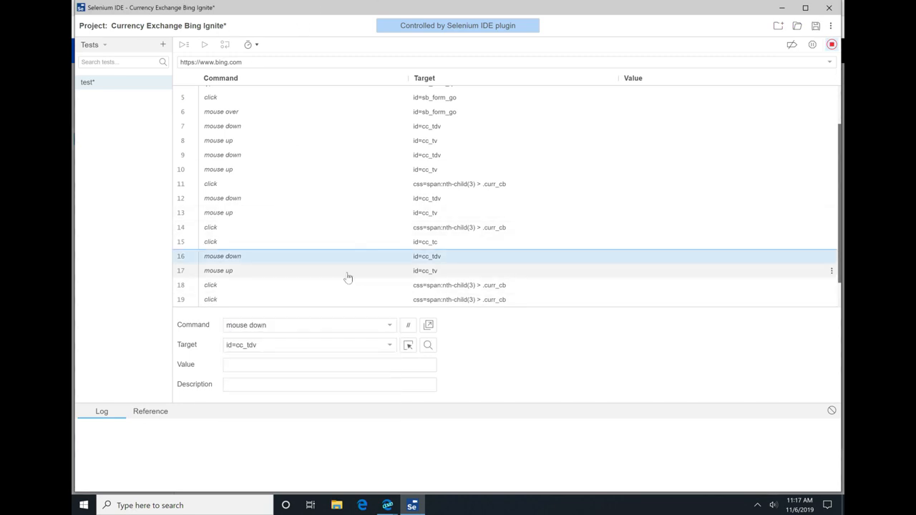
double_click(271, 346)
key(ctrl+c)
click(307, 288)
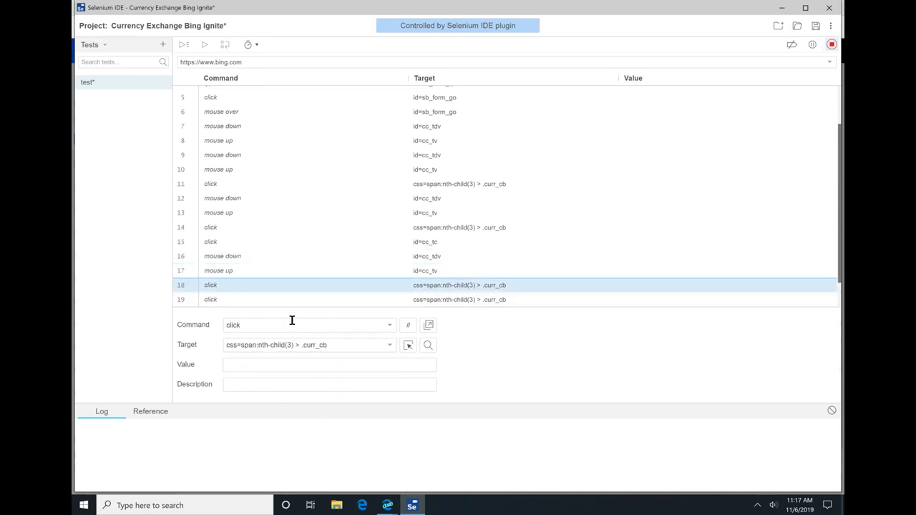
click(272, 326)
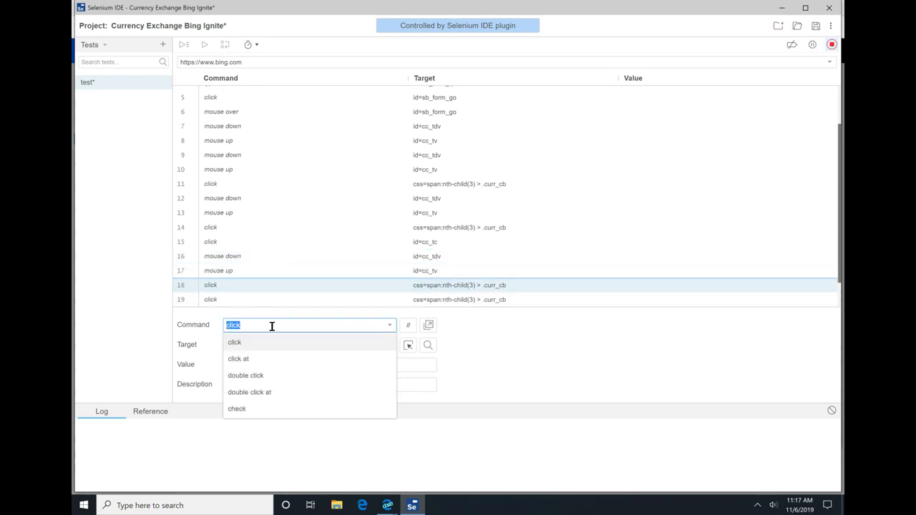
text(sgtore)
key(BackSpace)
key(BackSpace)
key(BackSpace)
key(BackSpace)
key(BackSpace)
text(tore)
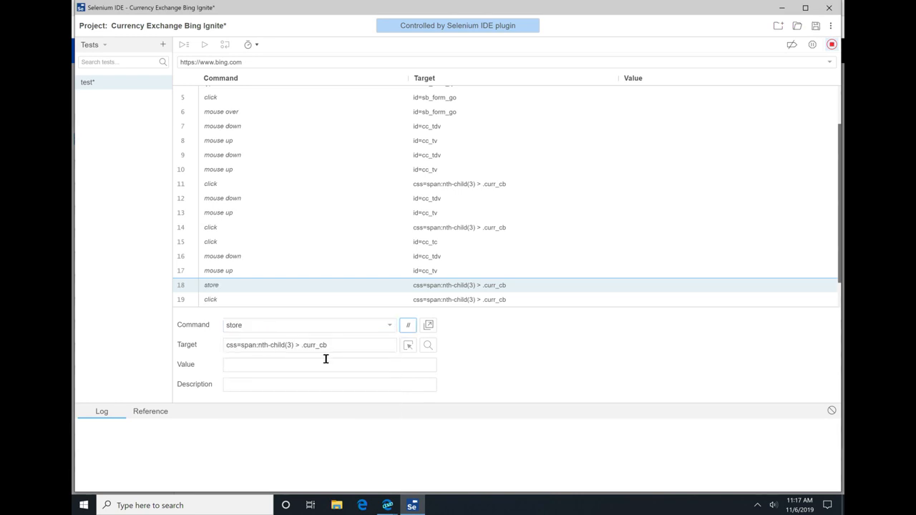
Step: Replace the target of the store command in row 18 with cc_tdv
click(352, 347)
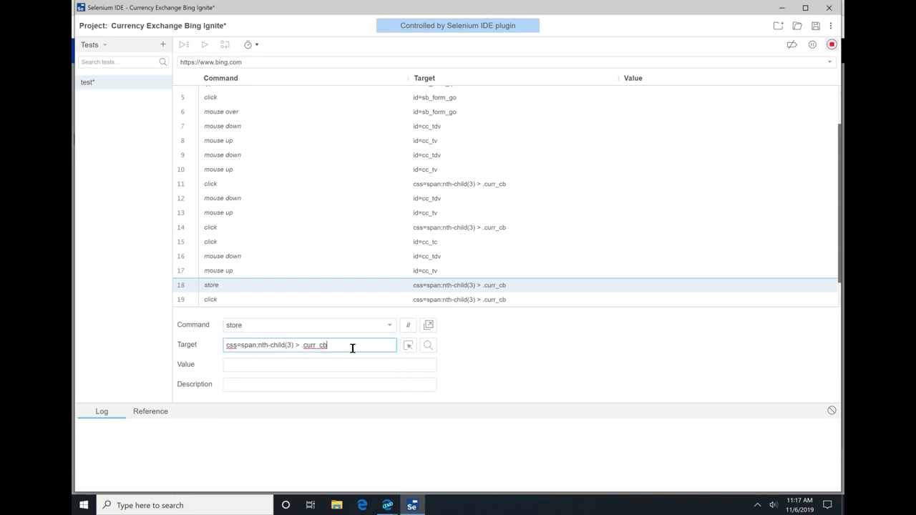
key(ctrl+shift+Left)
key(ctrl+shift+Left)
key(ctrl+shift+Left)
key(ctrl+shift+Left)
key(ctrl+shift+Left)
key(ctrl+v)
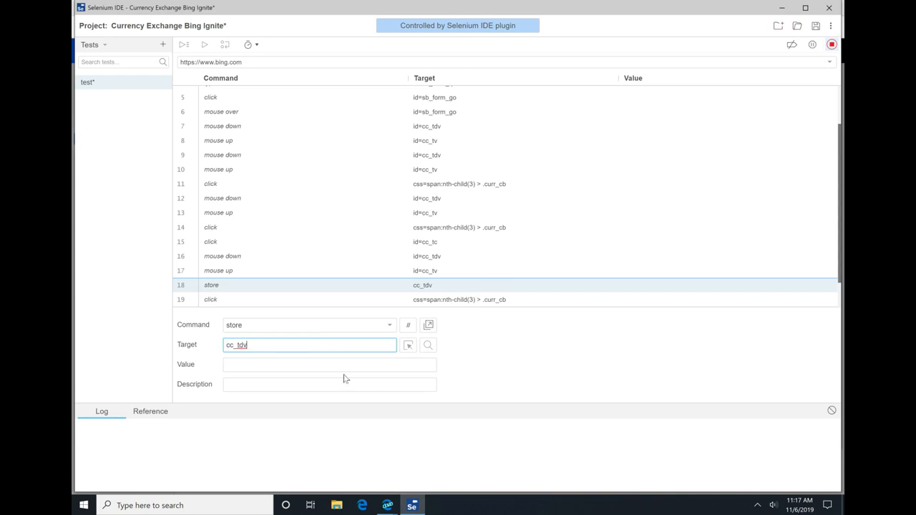
Step: Set the value of the store command in row 18 to exchangeRate
click(350, 363)
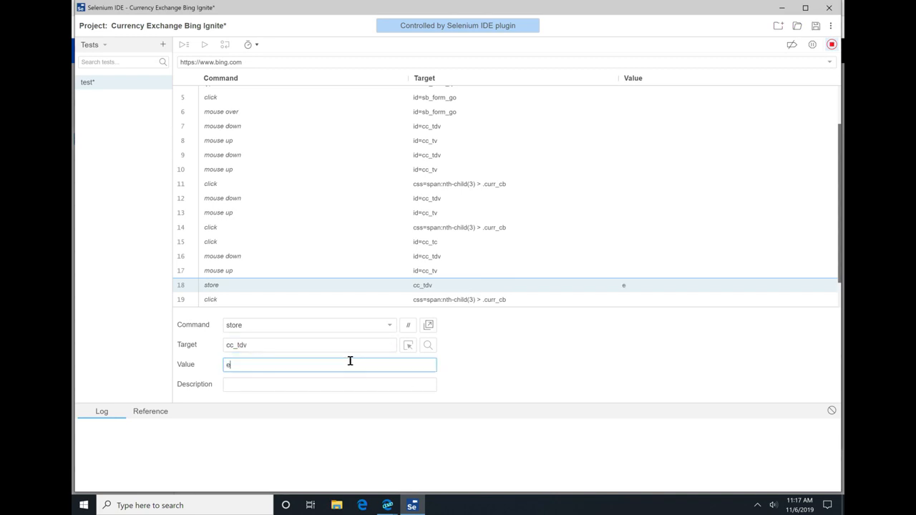
text(exchangeRate)
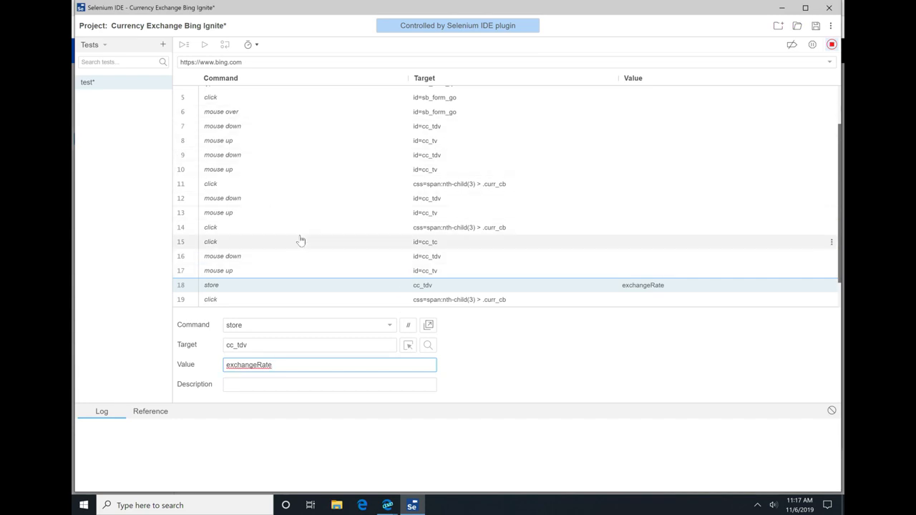
Step: Replace USD with ${sourceCurrency} in the value of the type command in row 4
scroll(308, 251, down, 1)
click(435, 150)
key(Up)
key(Up)
key(Up)
key(Up)
key(Up)
key(Up)
key(Up)
key(Up)
key(Up)
key(Up)
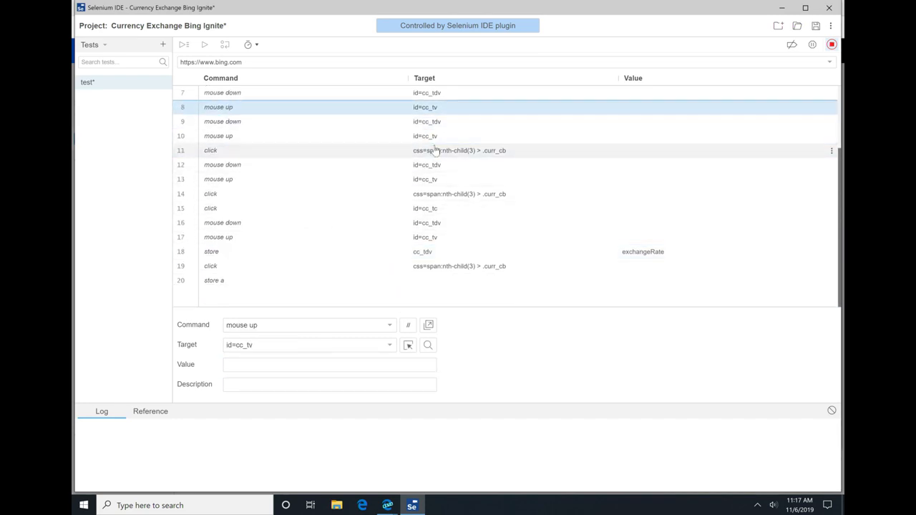
key(Down)
key(Down)
key(Down)
key(Down)
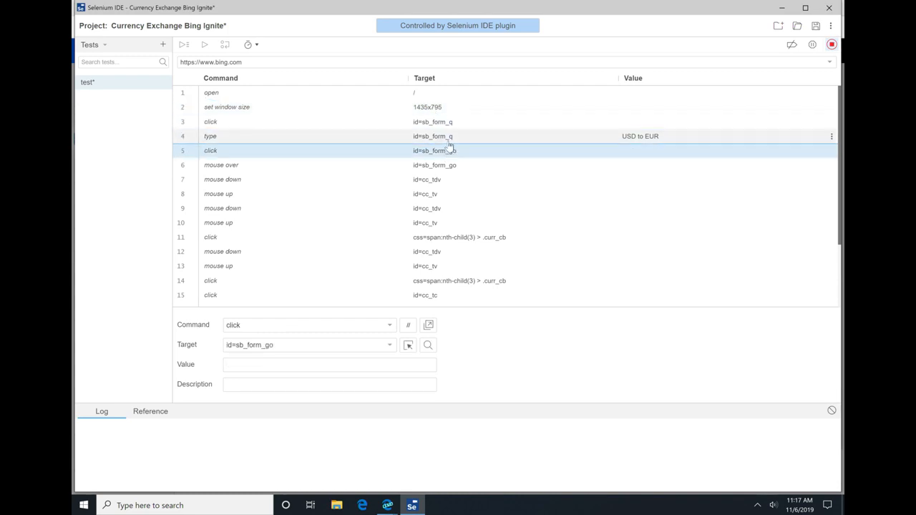
key(Up)
click(282, 364)
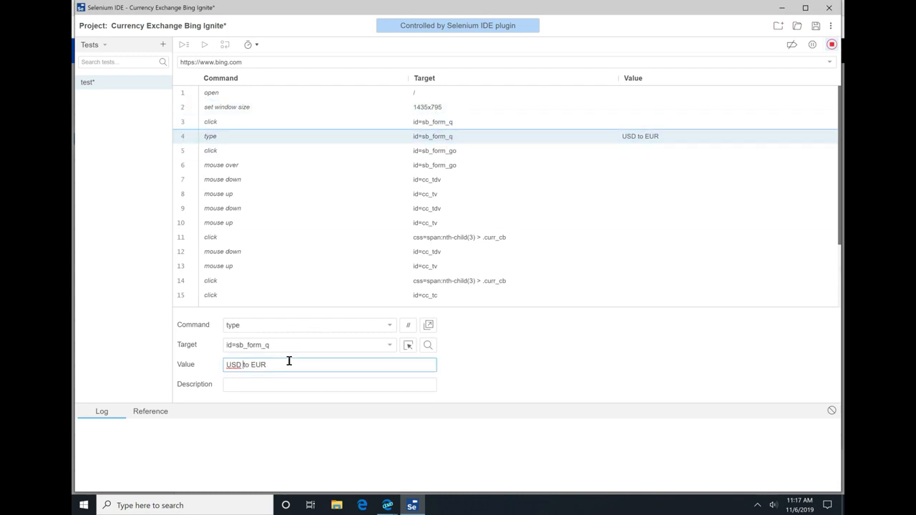
key(ctrl+shift+Right)
text(${soruceCur)
key(BackSpace)
key(BackSpace)
key(BackSpace)
key(BackSpace)
key(BackSpace)
key(BackSpace)
key(BackSpace)
key(BackSpace)
text(ourceCurrency()
key(BackSpace)
key(BackSpace)
text(})
Step: Replace EUR with ${destinationCurrency} in the value of the row 4 type command
key(ctrl+Right)
key(shift+End)
text(${desitnationCurrency})
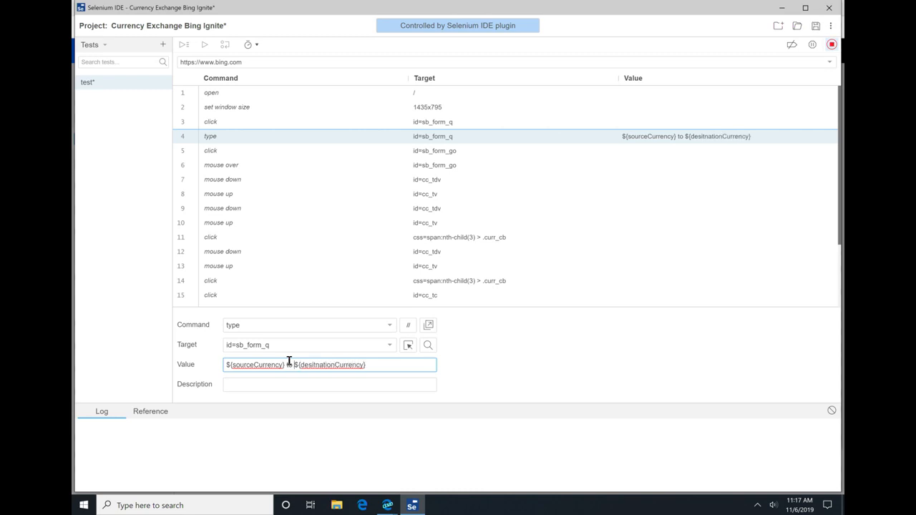
key(BackSpace)
key(Right)
text(i)
Step: Stop the recording and save the Currency Exchange Bing Ignite project
click(828, 48)
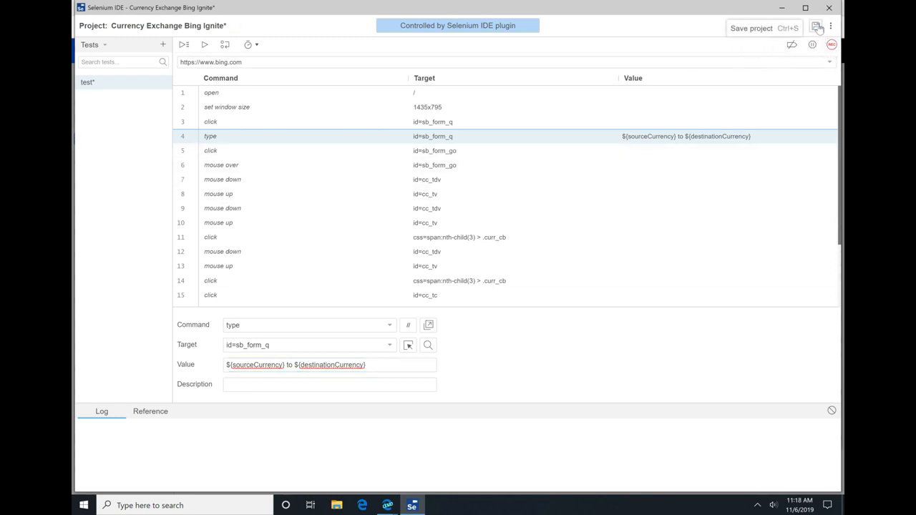
click(817, 27)
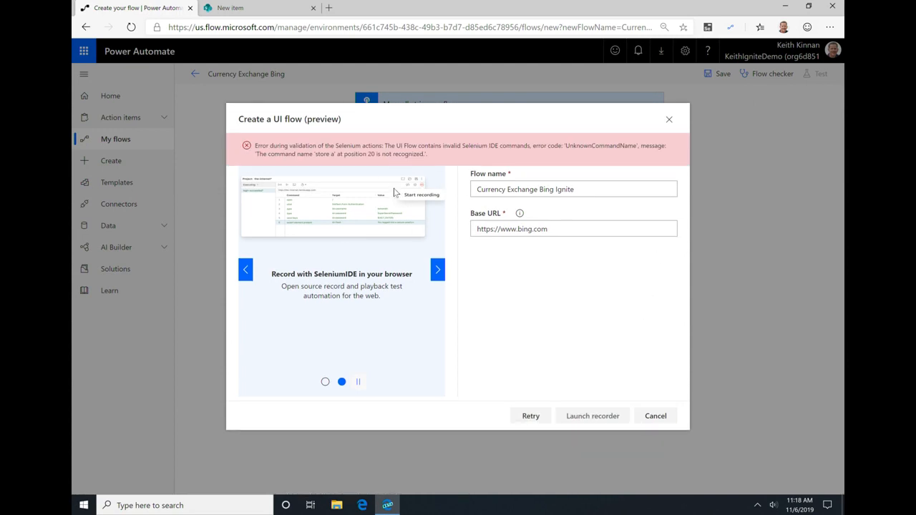
Step: Close the UI flow creation dialog and delete the Run a UI flow for web action from the flow
click(669, 120)
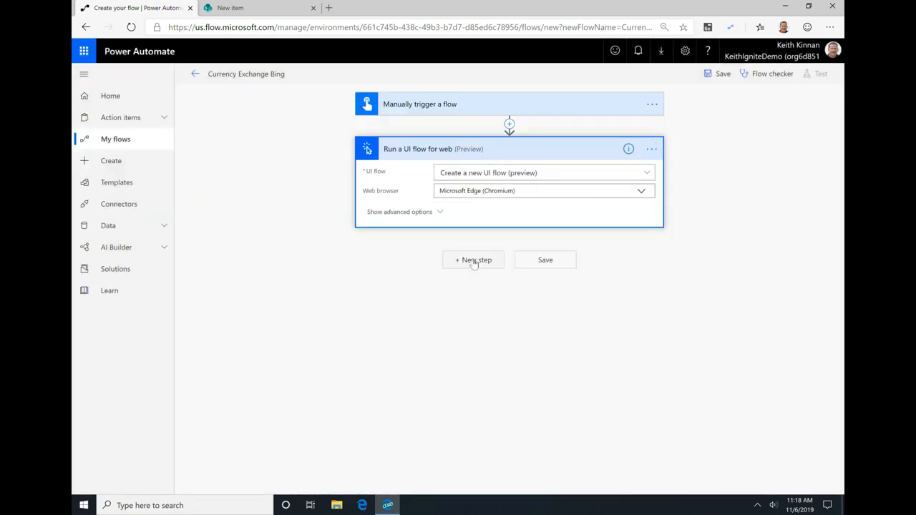
click(650, 149)
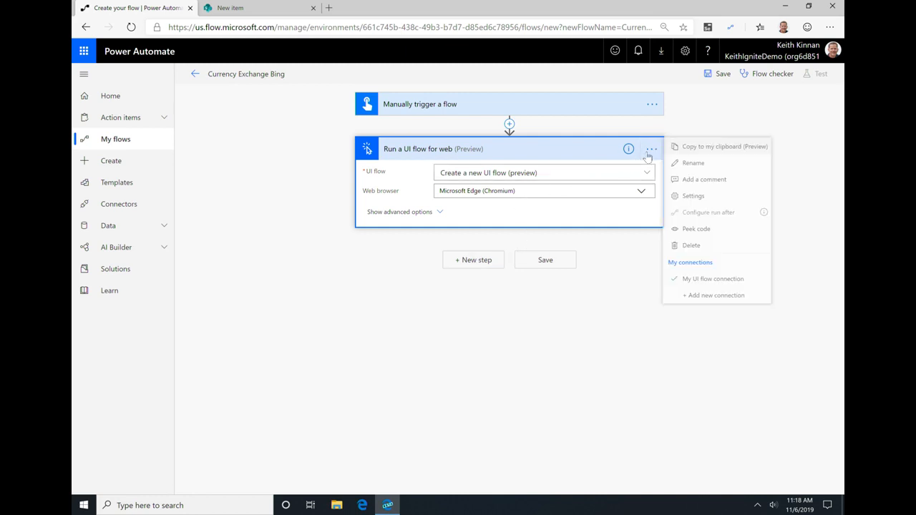
click(627, 254)
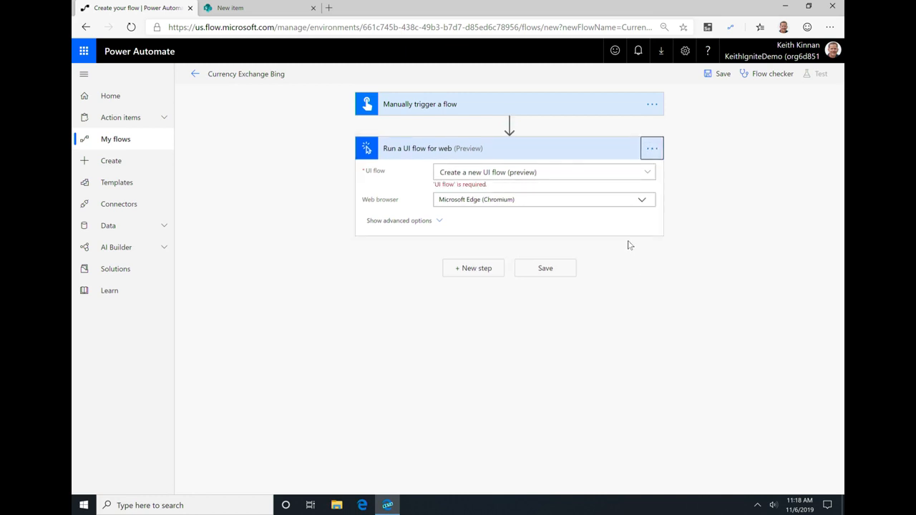
click(651, 150)
click(691, 244)
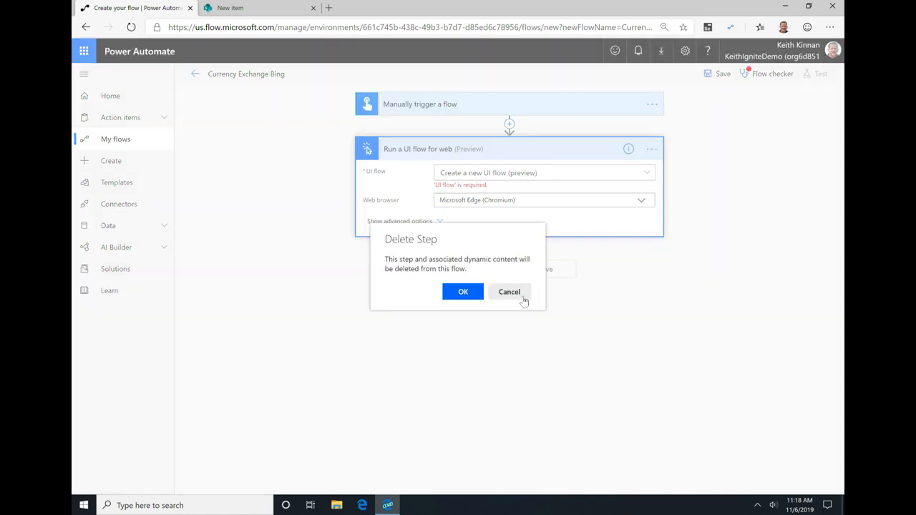
click(463, 291)
Step: Search the actions for UI flow and add a Run a UI flow for web action after the manual trigger
click(487, 150)
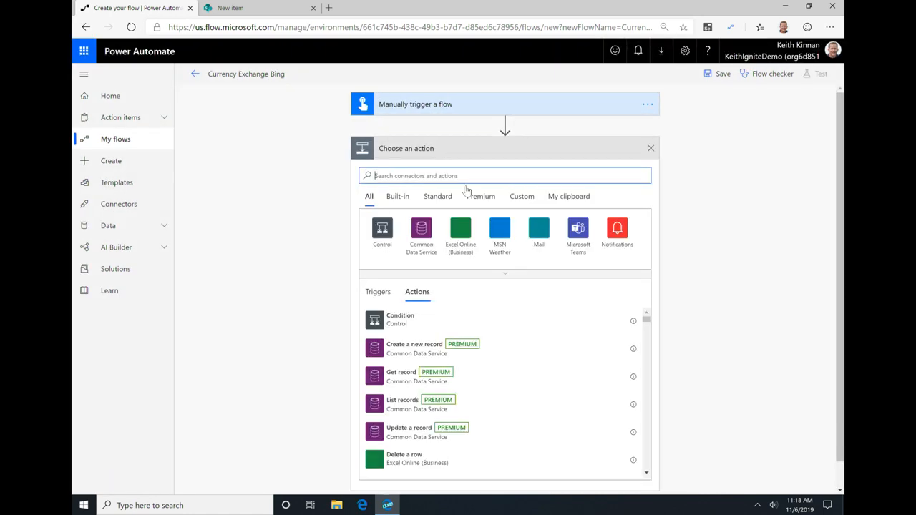
text(UF)
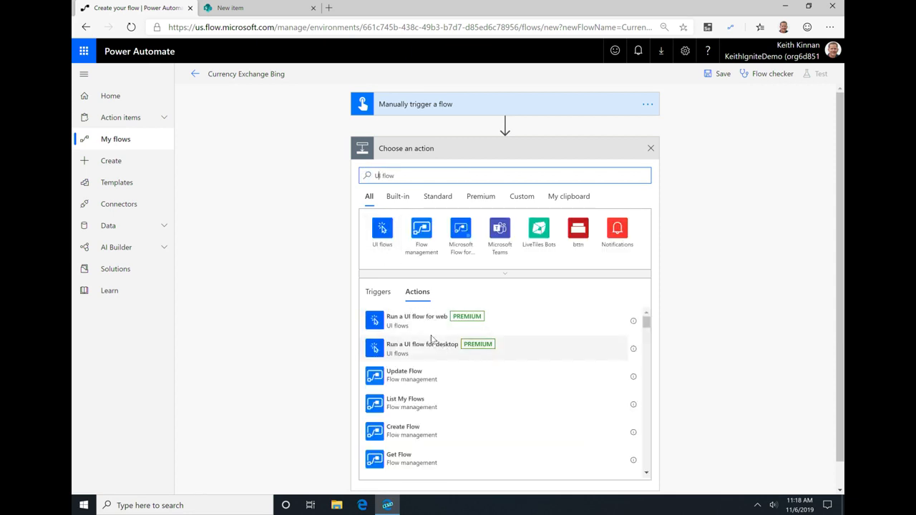
click(468, 321)
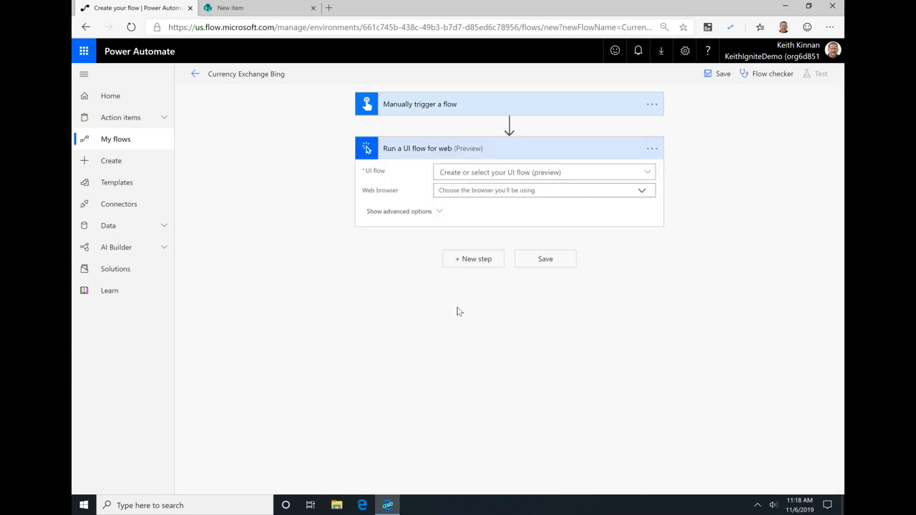
click(646, 172)
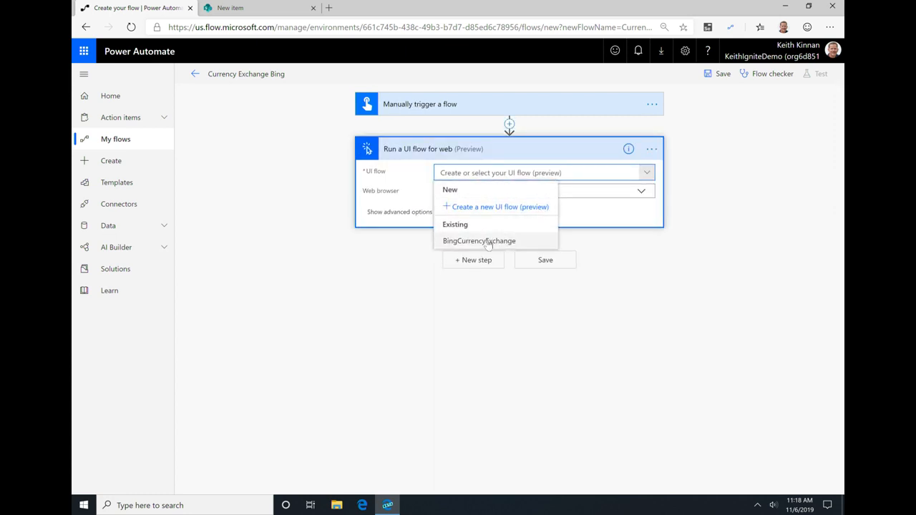
click(492, 212)
click(506, 172)
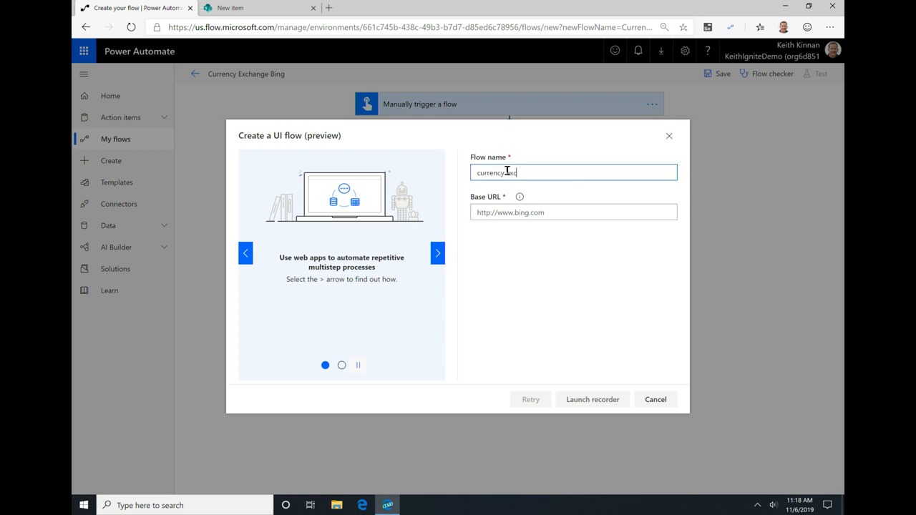
text(currency exchange 1)
click(571, 209)
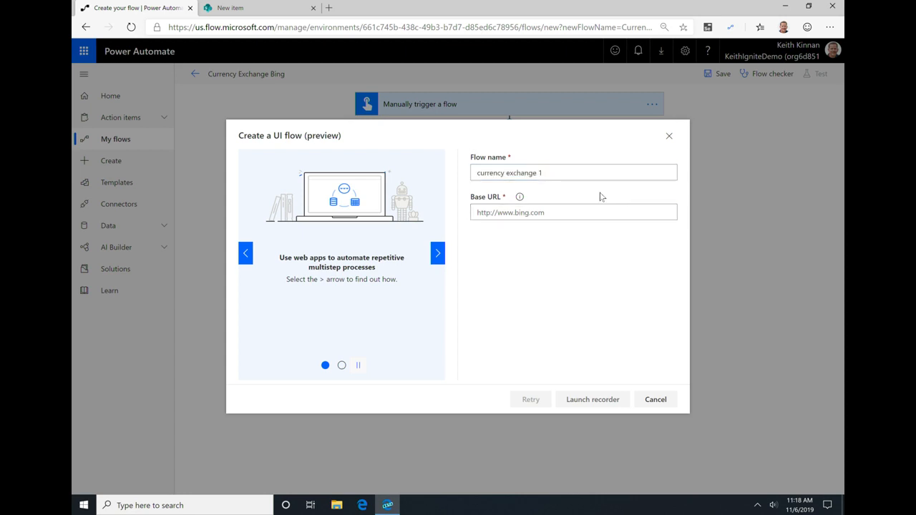
text(https://www)
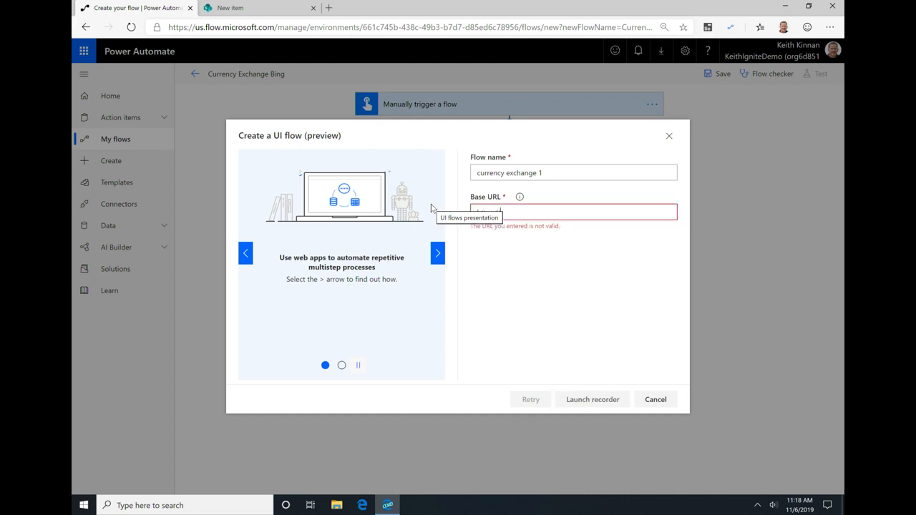
text(.bing.com)
click(605, 402)
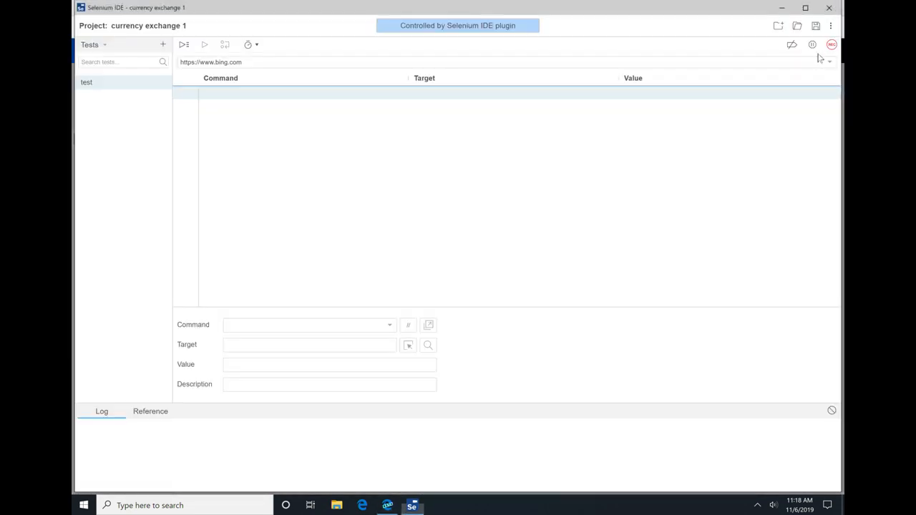
Step: Start recording and search Bing for usd to eur
click(831, 44)
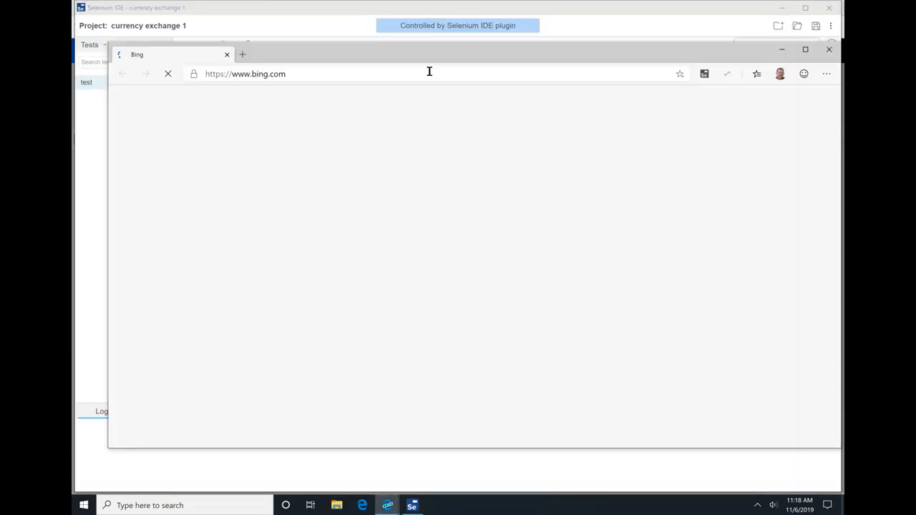
click(353, 166)
text(usD)
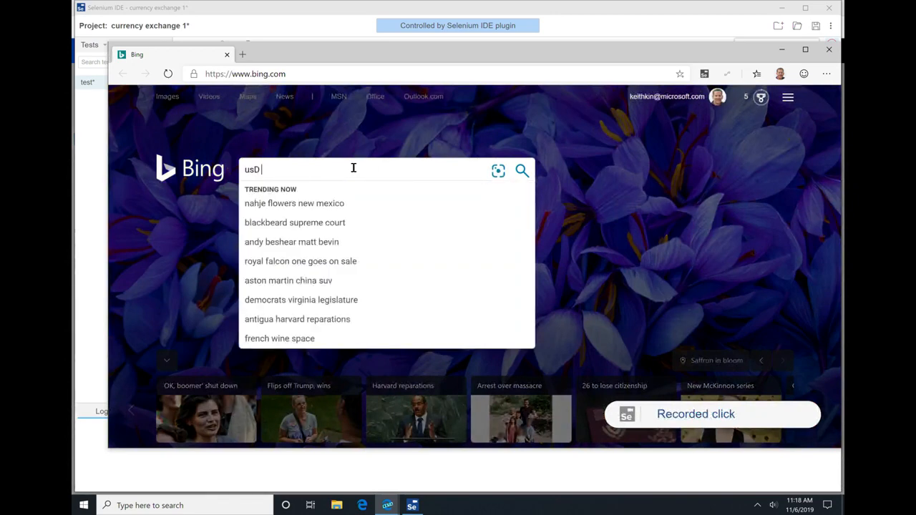
key(BackSpace)
key(BackSpace)
text(sd to eur)
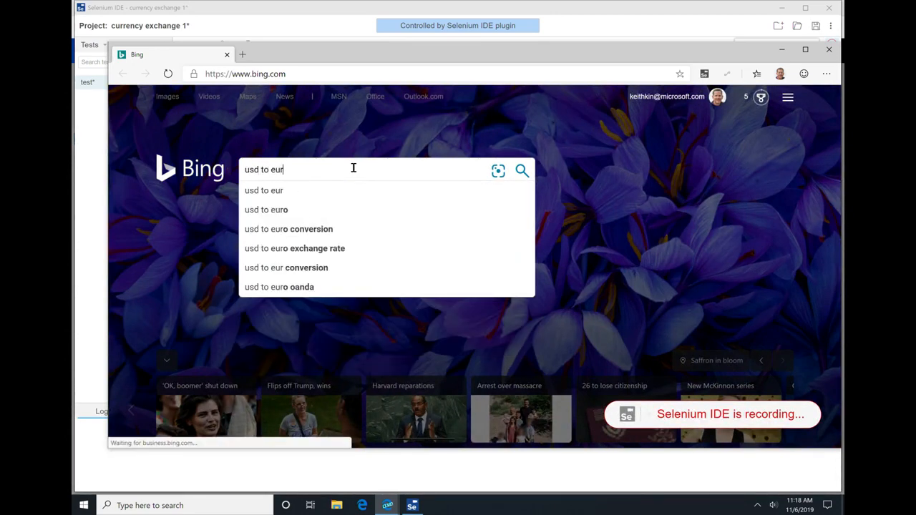
key(Return)
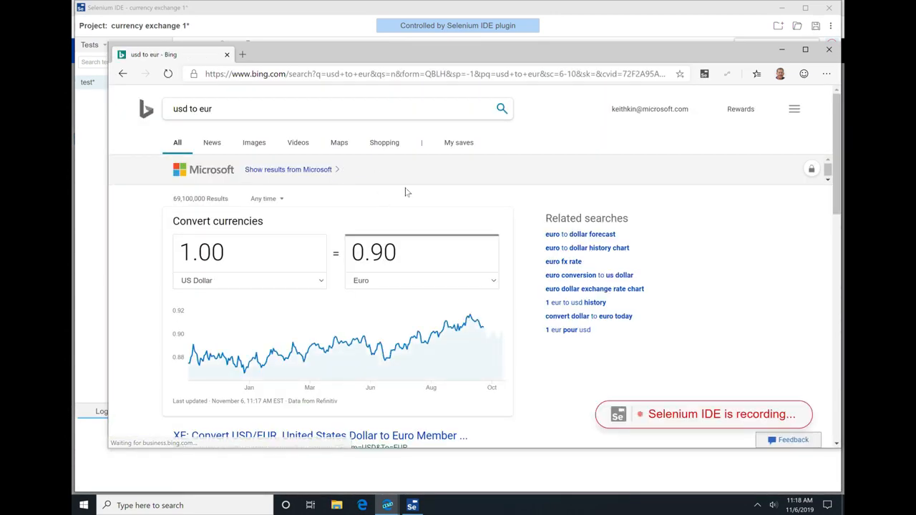
Step: Switch back to Selenium IDE and add a store value command in row 9
key(alt+Tab)
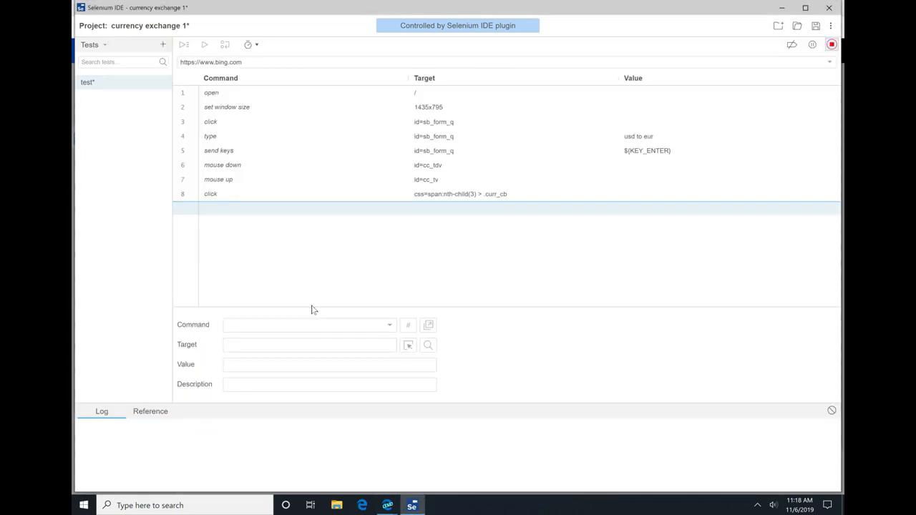
click(308, 324)
text(store value)
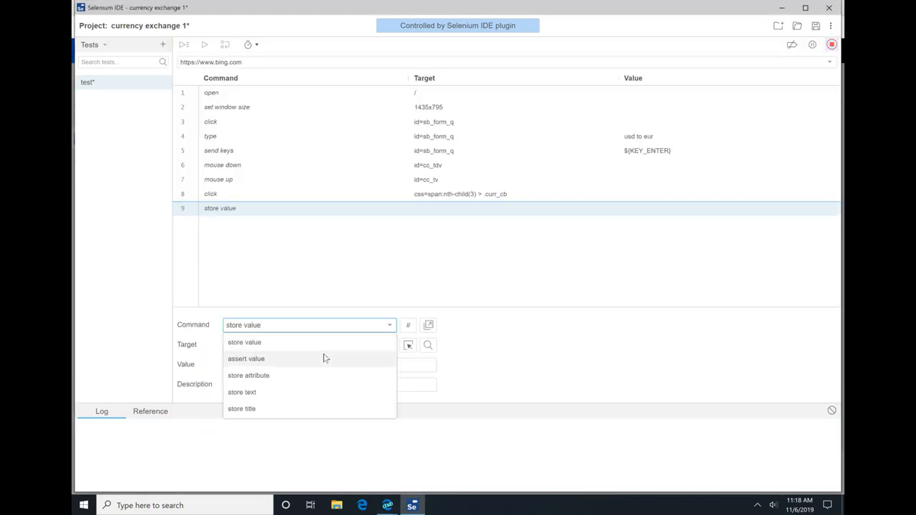
key(Escape)
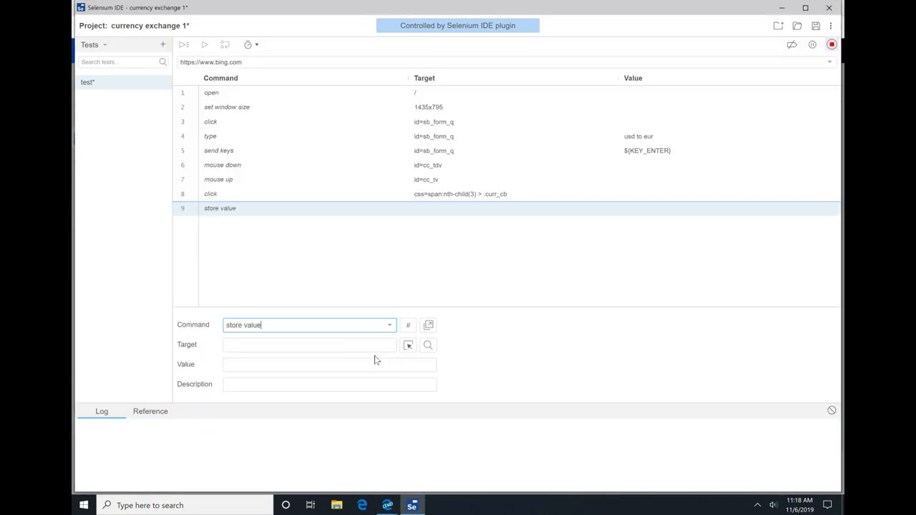
Step: Pick the converted euro amount on the Bing page as the target of the store value command
click(408, 347)
click(431, 256)
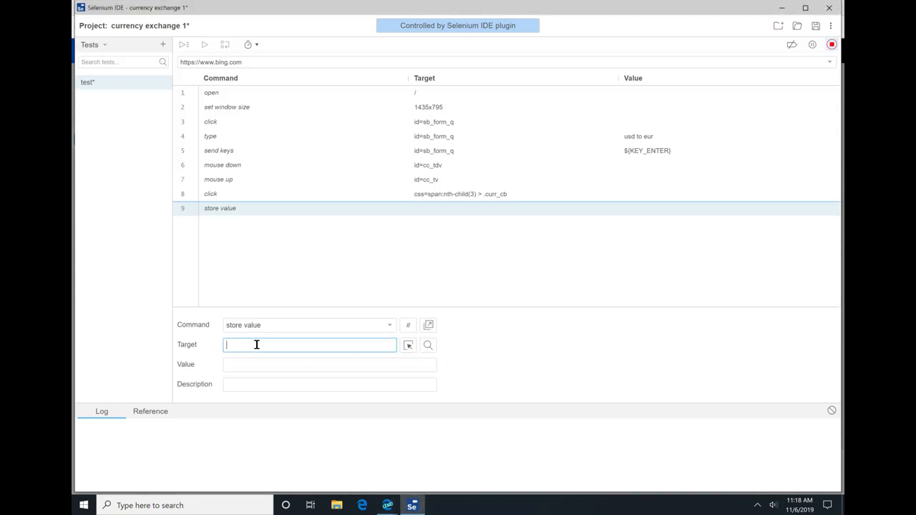
click(408, 345)
click(402, 252)
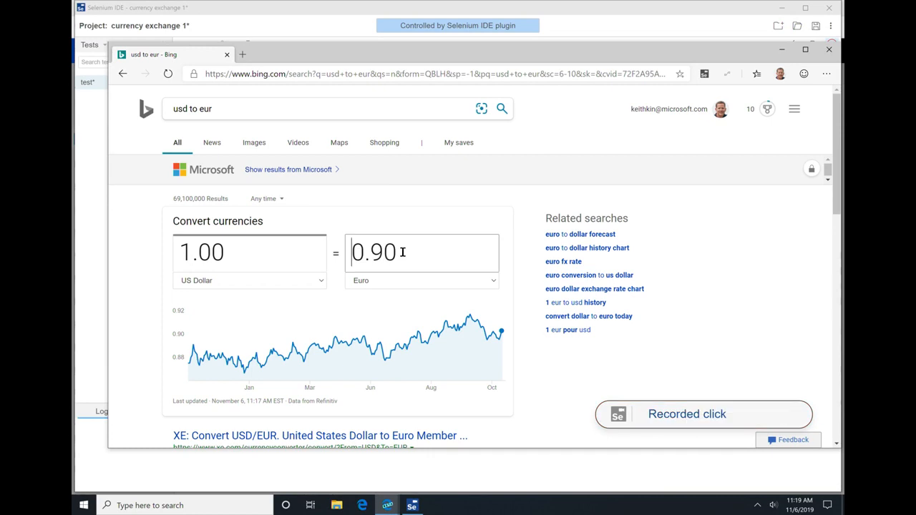
Step: Set the value of the store value command to exchangeRate
click(265, 364)
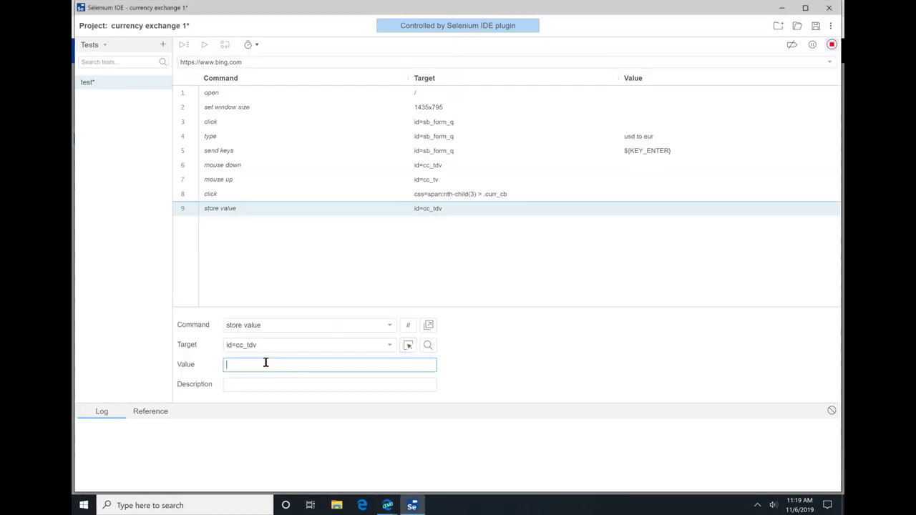
key(BackSpace)
text(exchangeRate)
Step: Review the first five recorded commands, checking each one's target and value
click(443, 121)
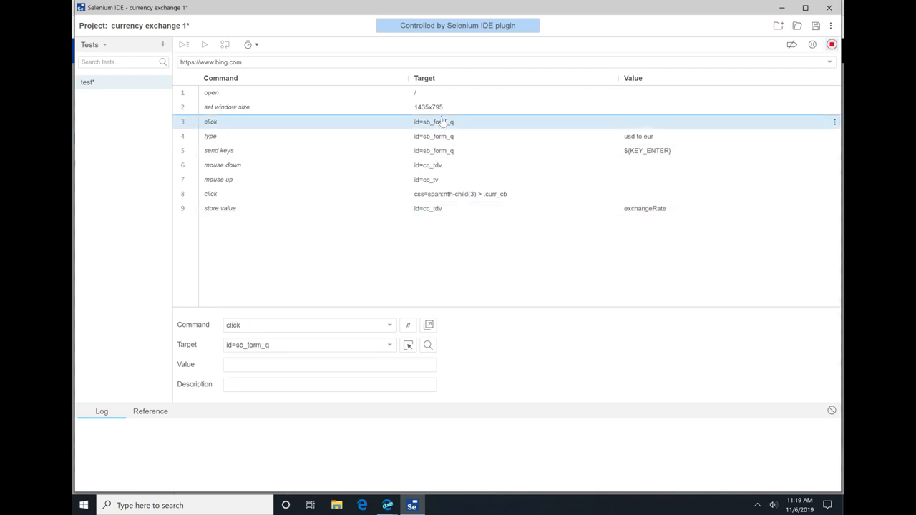
click(443, 135)
click(444, 150)
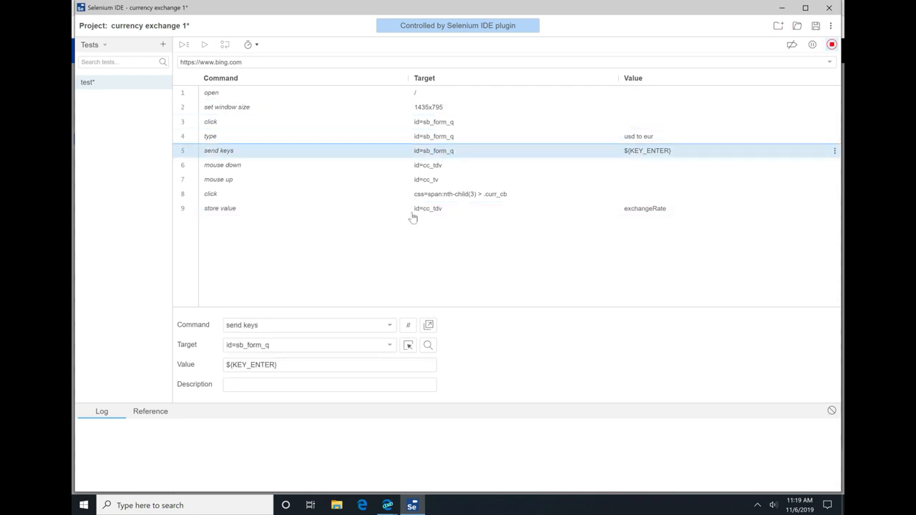
key(Up)
key(Up)
key(Up)
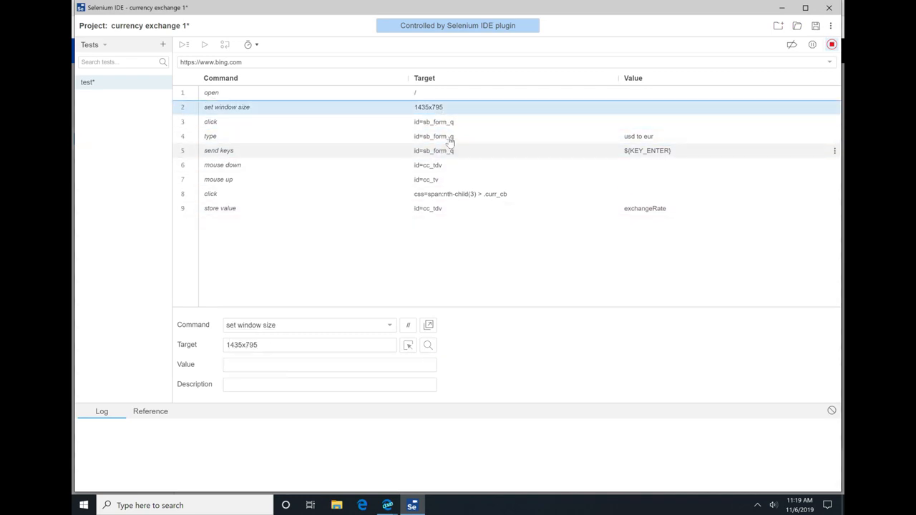
click(449, 147)
click(452, 125)
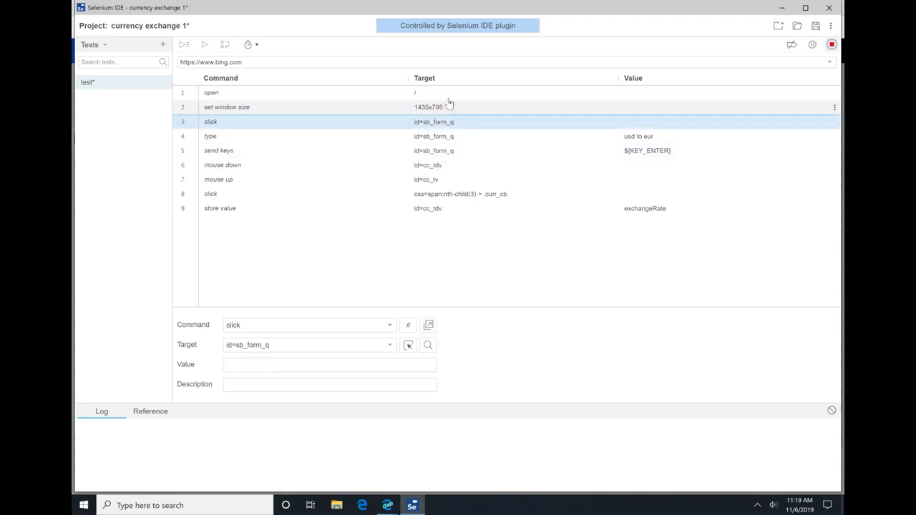
key(Up)
key(Up)
key(Down)
key(Down)
key(Down)
key(Down)
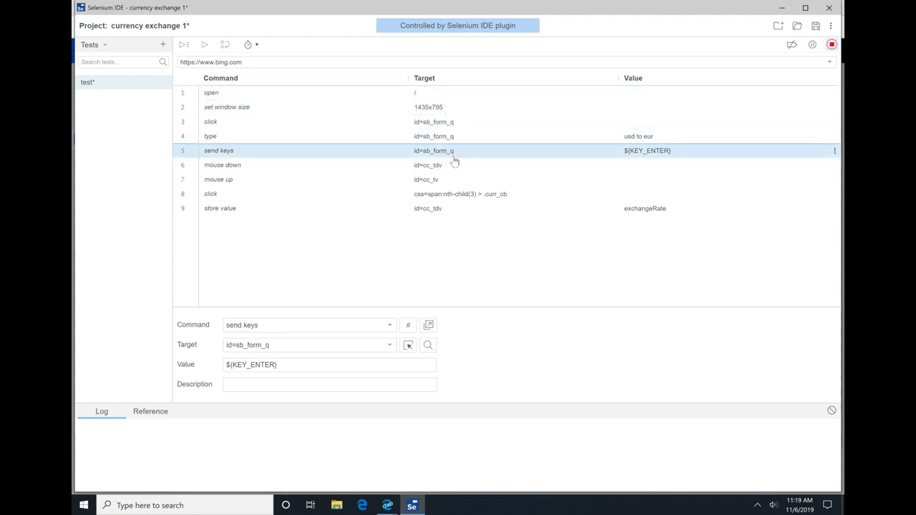
Step: Set the value of the type command in row 4 to ${sourceCurrency} to ${destCurrency}
click(453, 136)
click(293, 367)
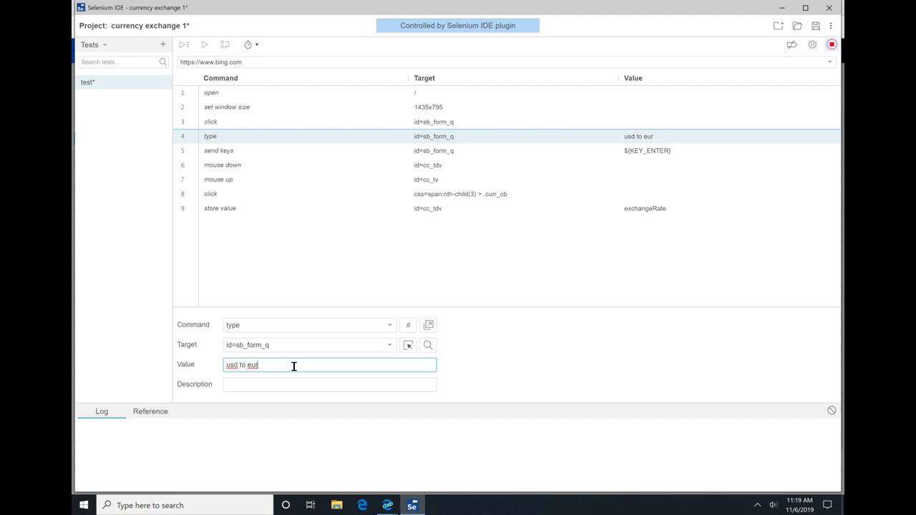
text(${sourceCurre)
text(ncy} to )
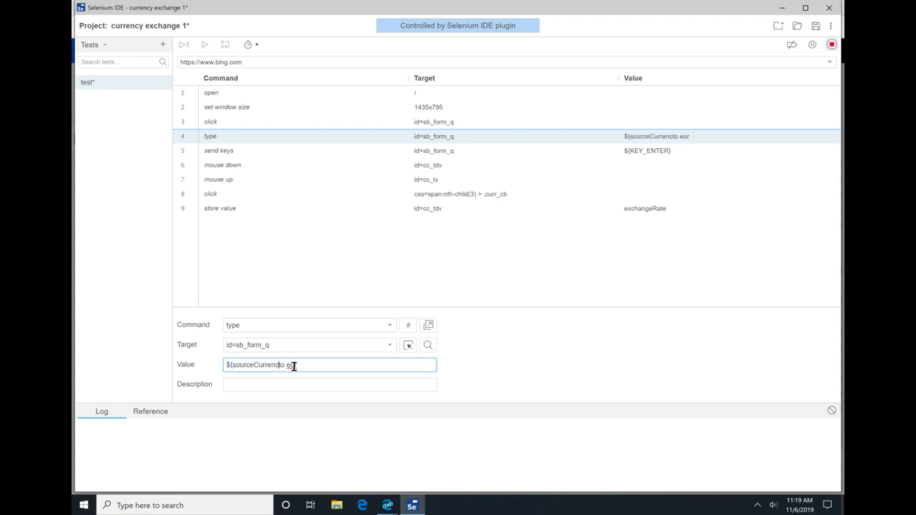
text(${destCurrency})
Step: Stop the Selenium IDE recording and save the currency exchange 1 project back to Power Automate
click(829, 44)
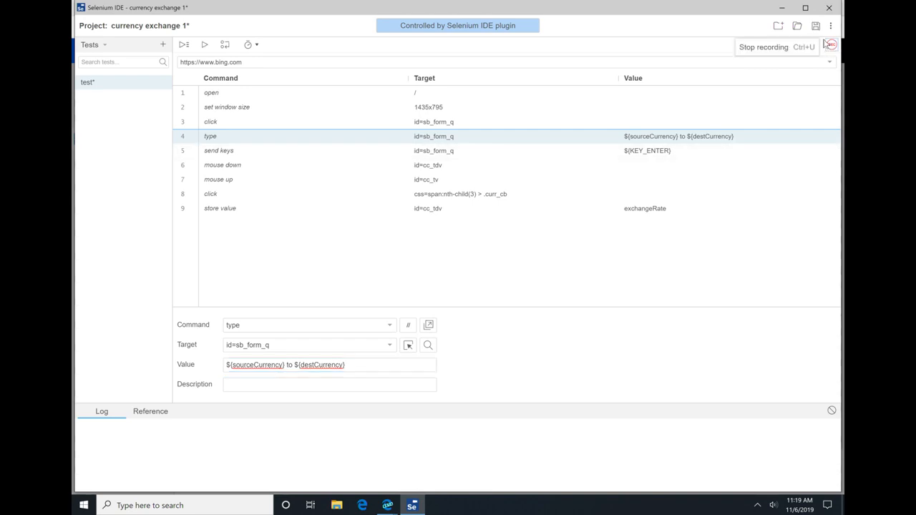
click(816, 26)
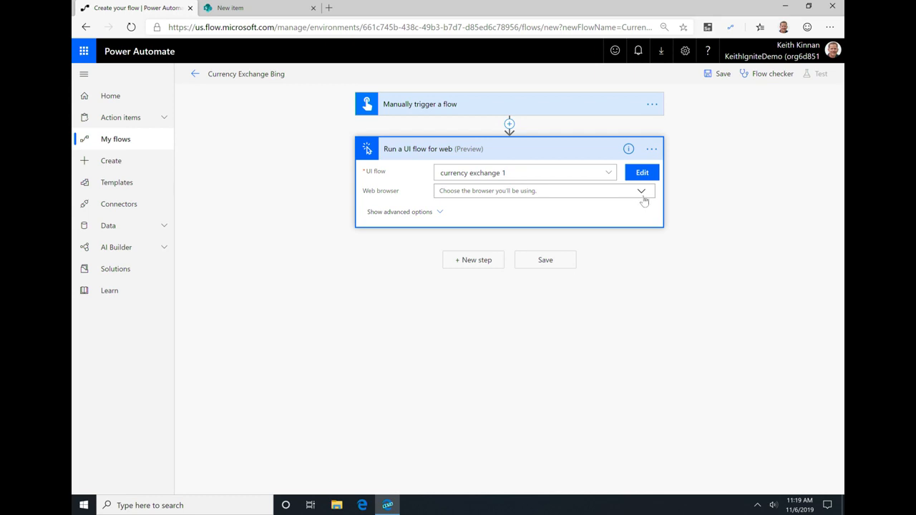
Step: Configure the web UI flow action with Microsoft Edge (Chromium), sourceCurrency EUR and destCurrency USD, and save the flow
click(643, 198)
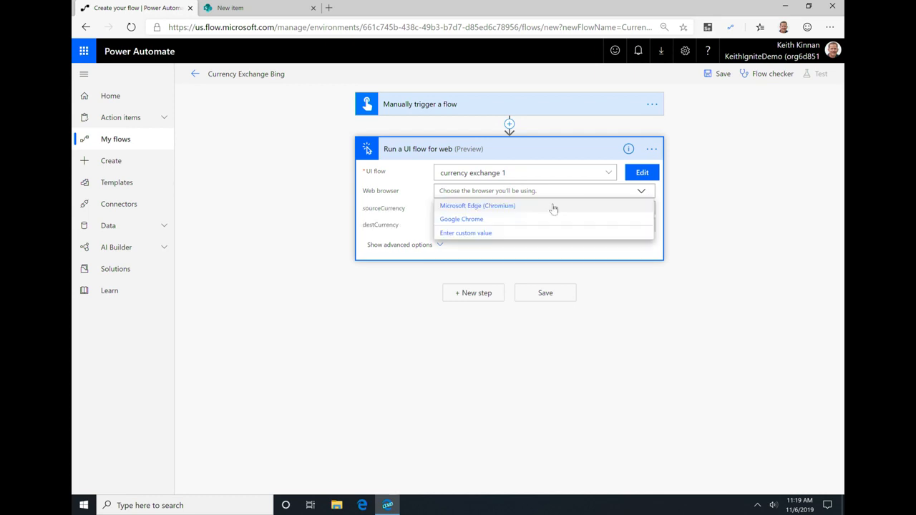
click(490, 207)
click(487, 207)
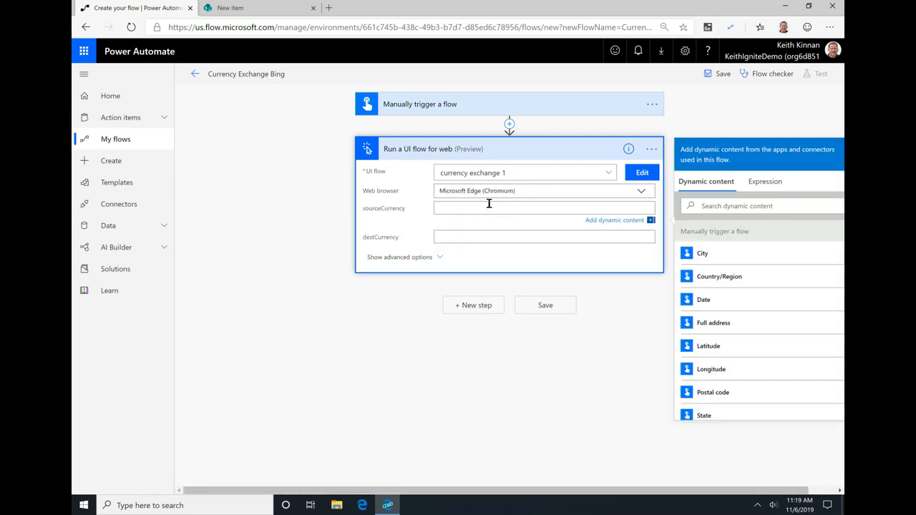
click(468, 242)
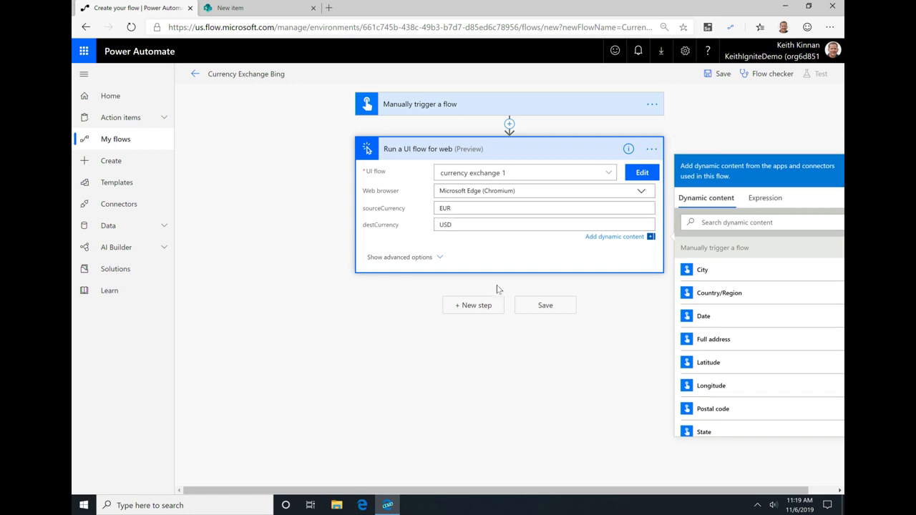
click(536, 306)
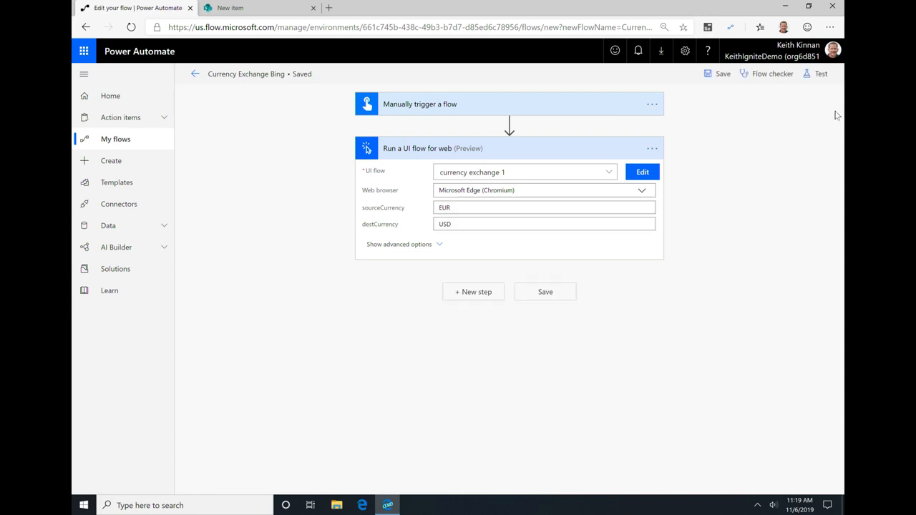
Step: Test the Currency Exchange Bing flow by performing the trigger action manually and running it
click(818, 74)
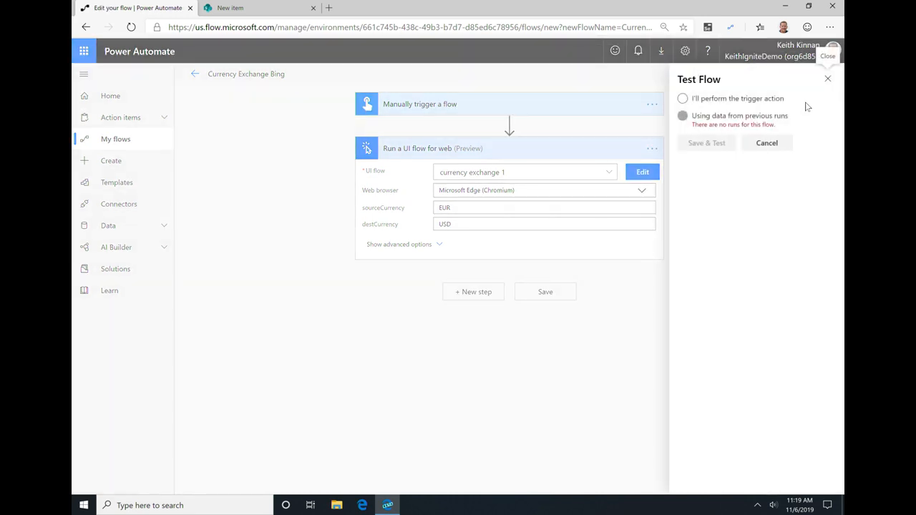
click(725, 101)
click(723, 141)
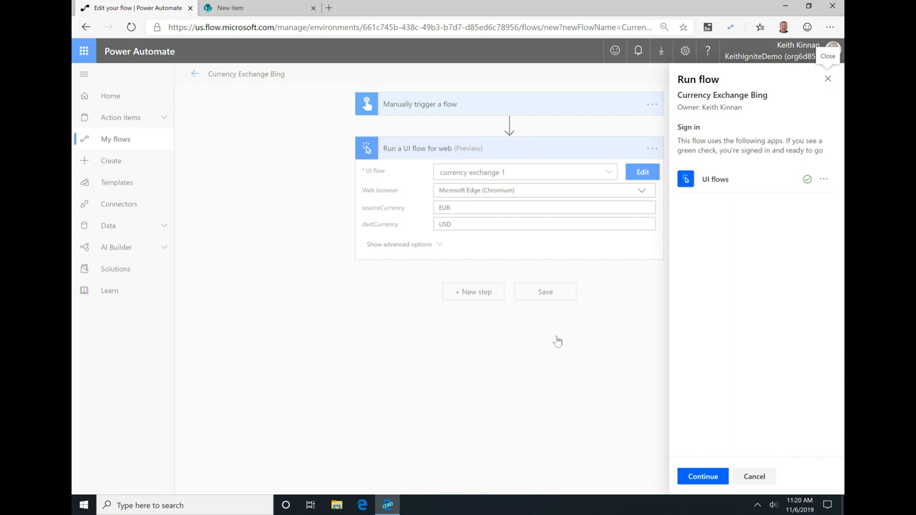
click(703, 478)
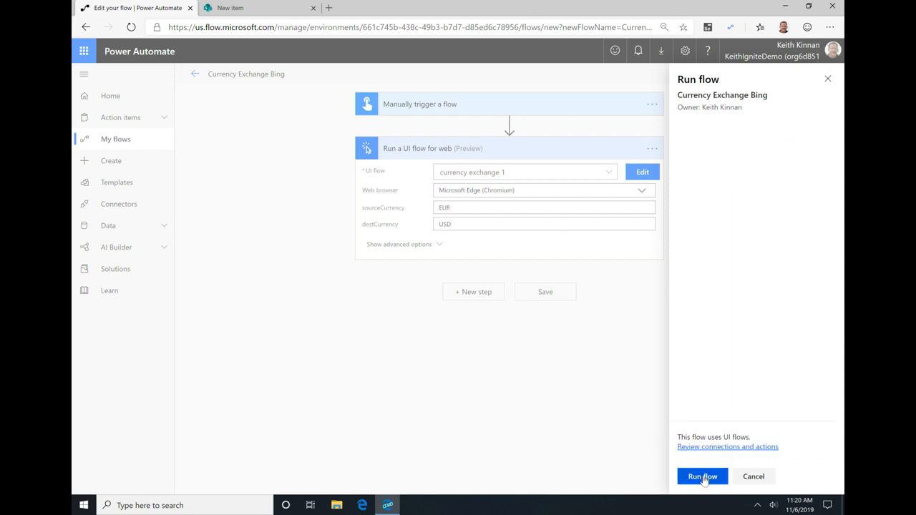
click(702, 477)
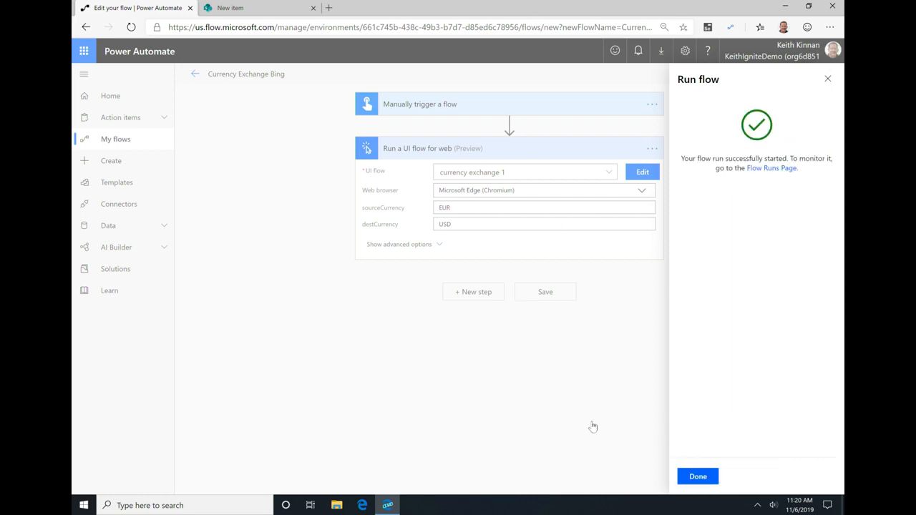
click(708, 478)
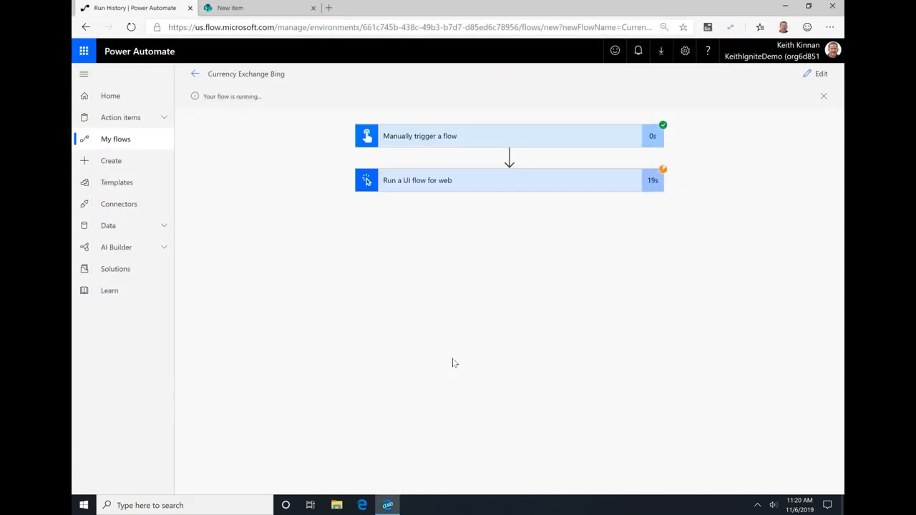
Step: Examine the inputs and outputs of the Run a UI flow for web action in the test run
click(470, 188)
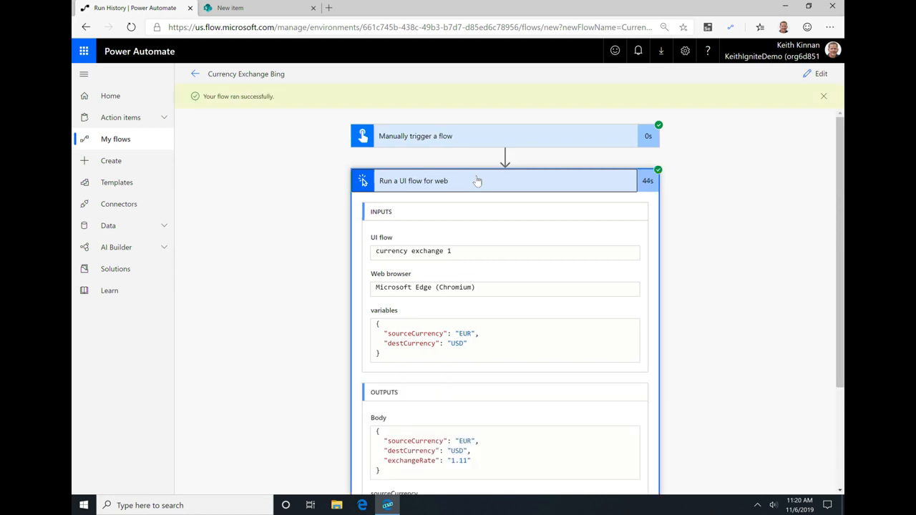
scroll(501, 287, down, 3)
click(486, 358)
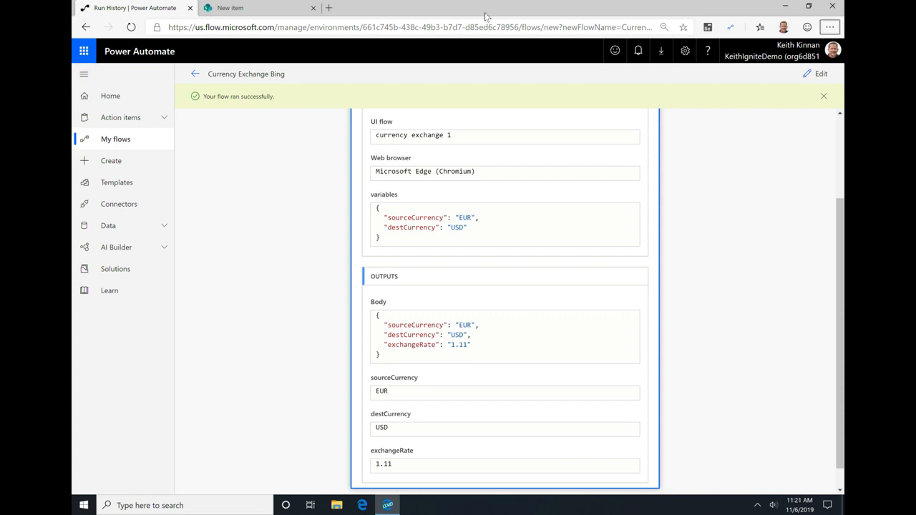
Step: Minimize the browser, open the THR1128 Power Automate presentation in PowerPoint and start its slide show
click(784, 6)
double_click(90, 392)
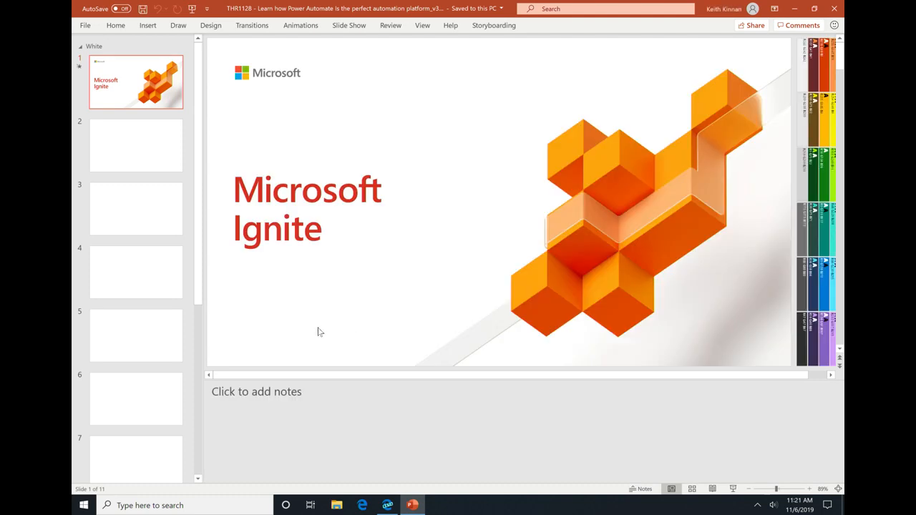
click(732, 489)
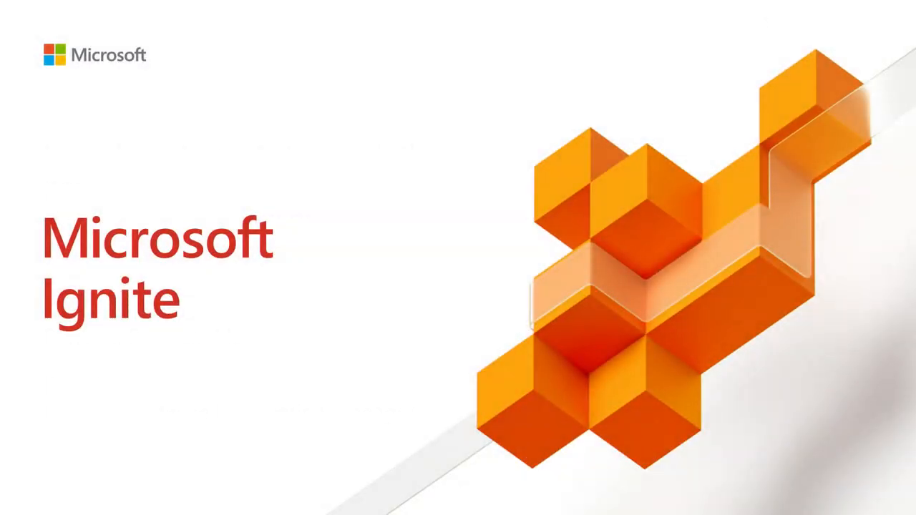
key(Right)
key(Right)
key(Right)
key(Right)
key(Right)
key(Right)
key(Right)
key(Right)
key(Right)
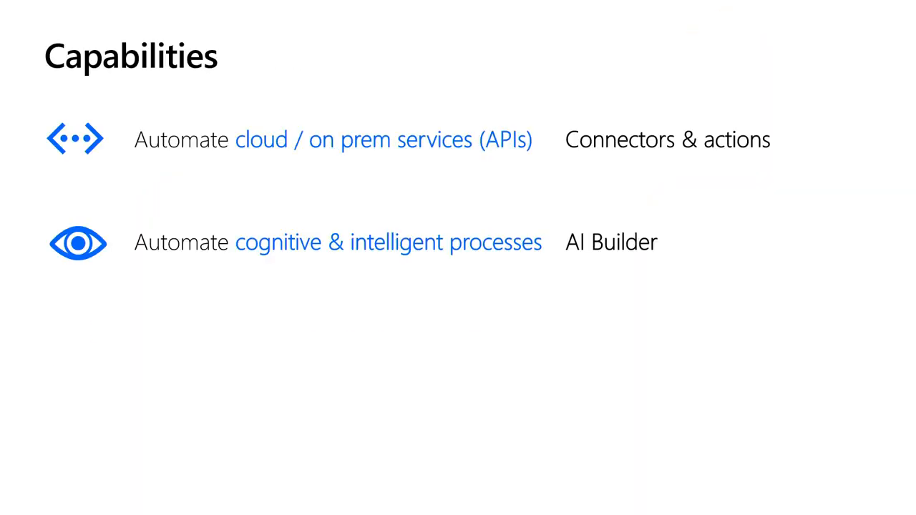
key(Right)
key(Right)
key(Right)
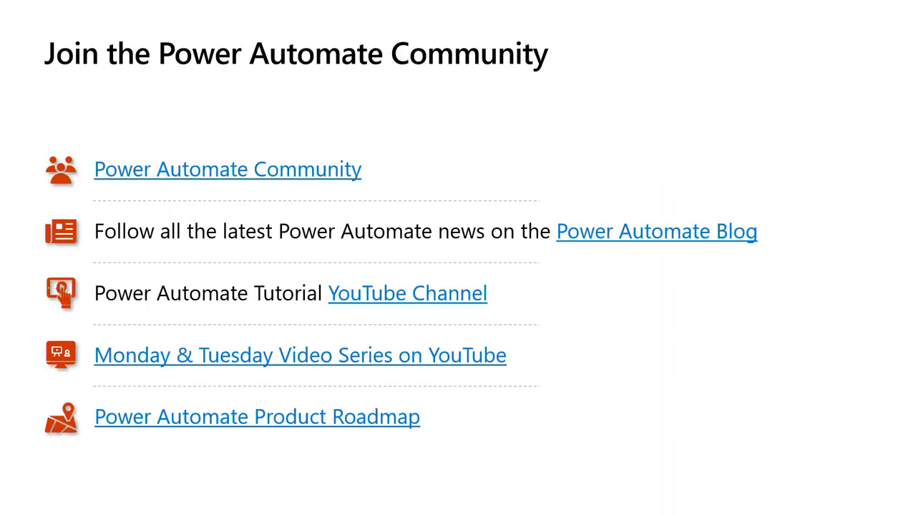
key(Left)
key(Right)
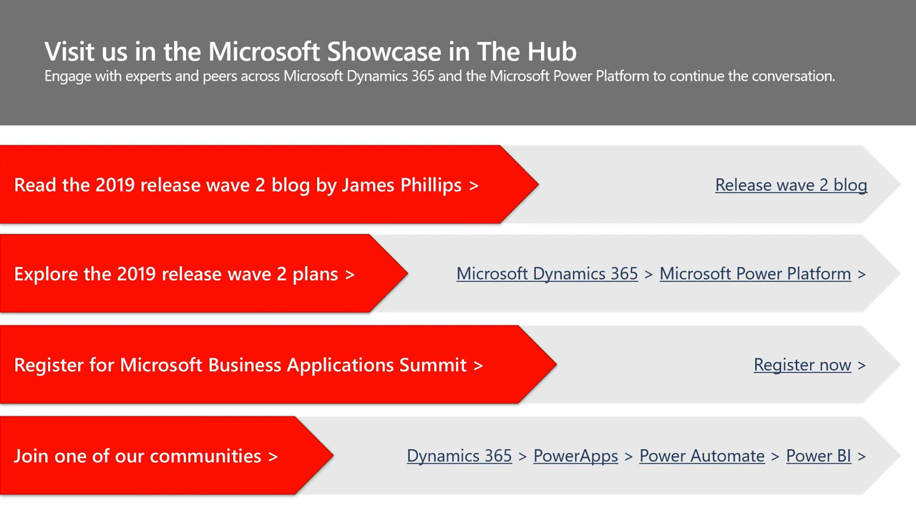